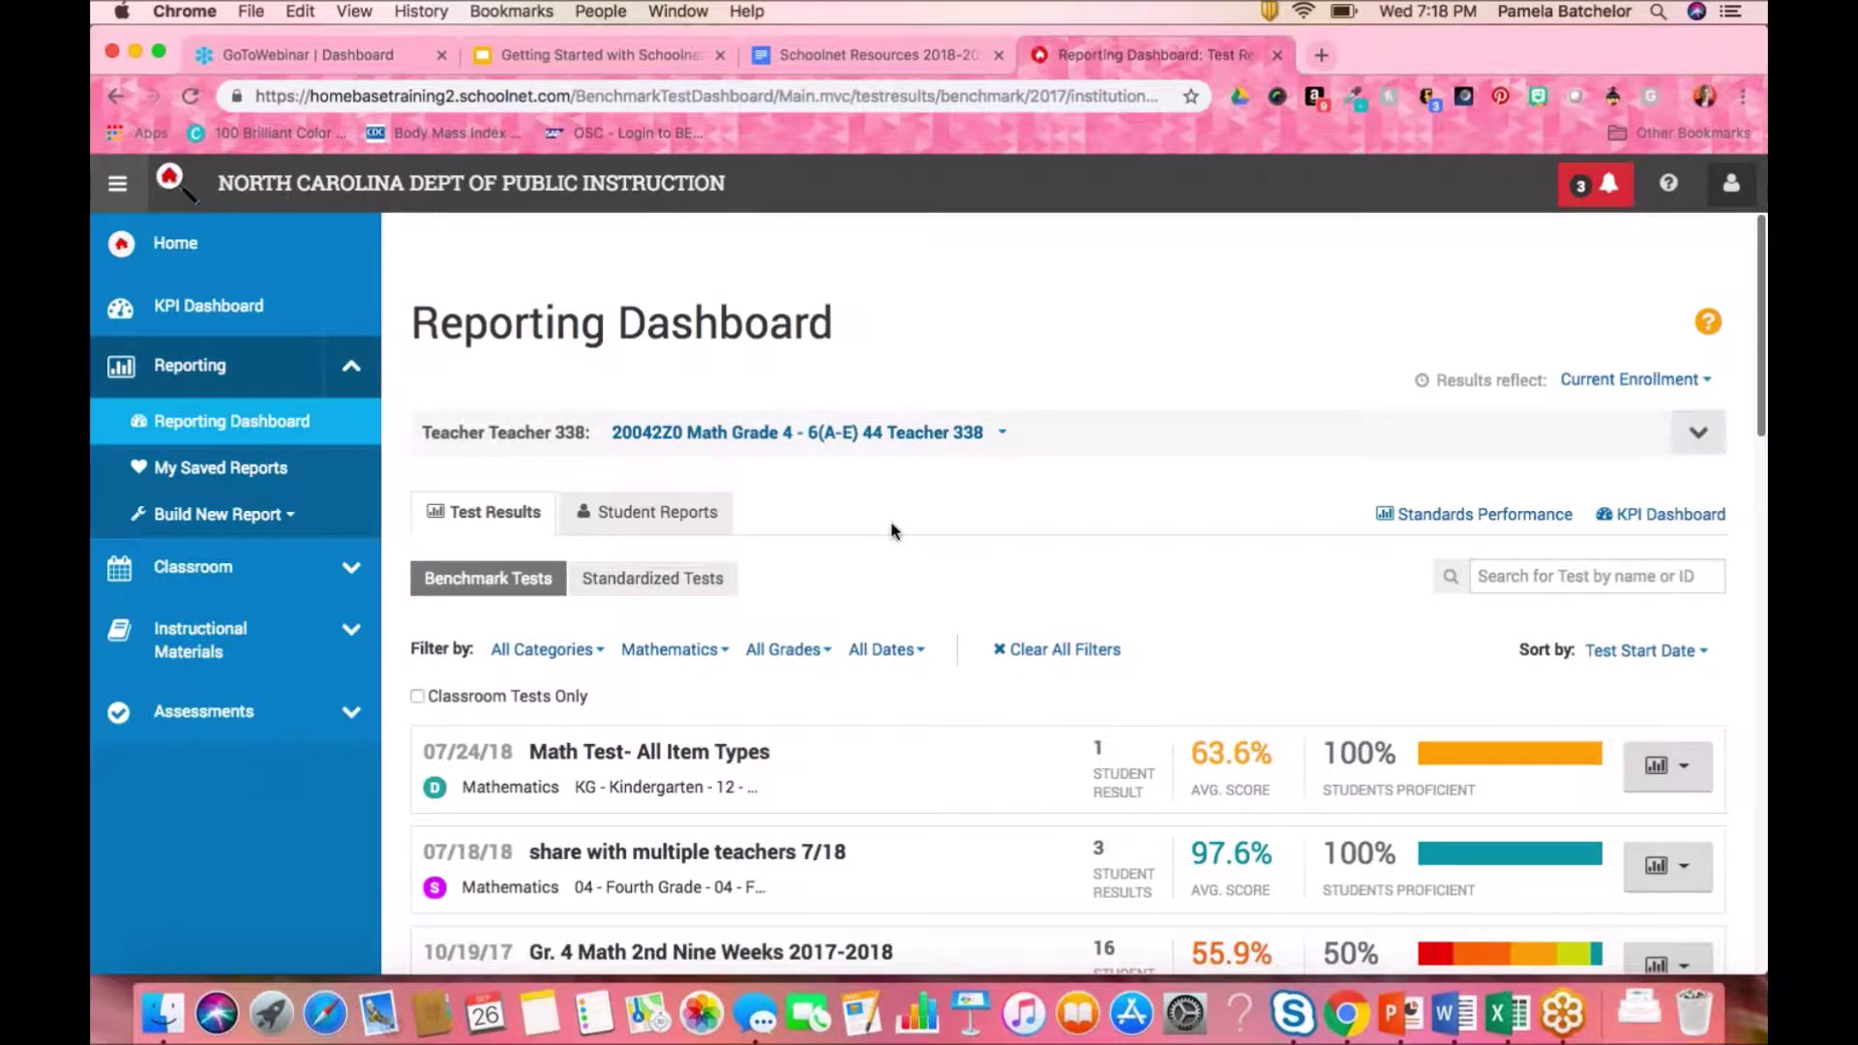
Look over the math class's benchmark tests on the Reporting Dashboard, and open the Standards Performance report
{"action": "scroll", "coordinate": [892, 530], "scroll_direction": "down", "scroll_amount": 3}
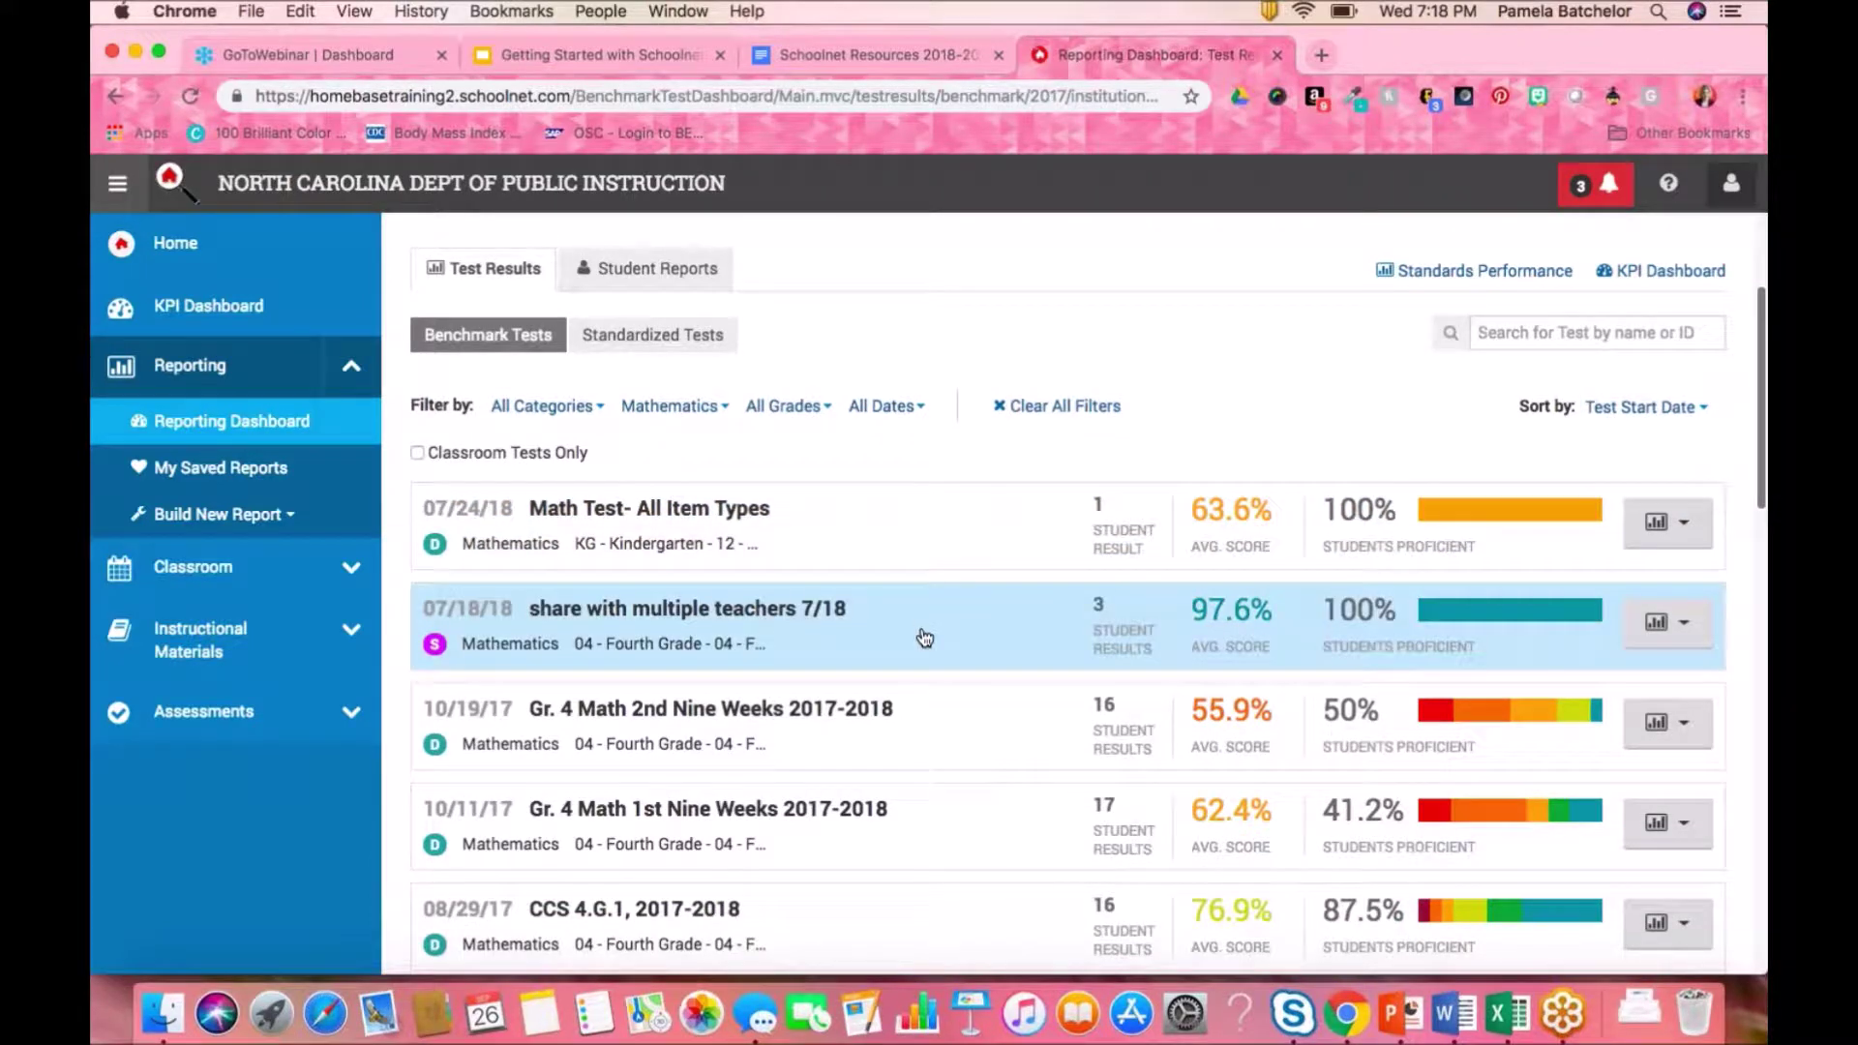
{"action": "scroll", "coordinate": [913, 498], "scroll_direction": "up", "scroll_amount": 1}
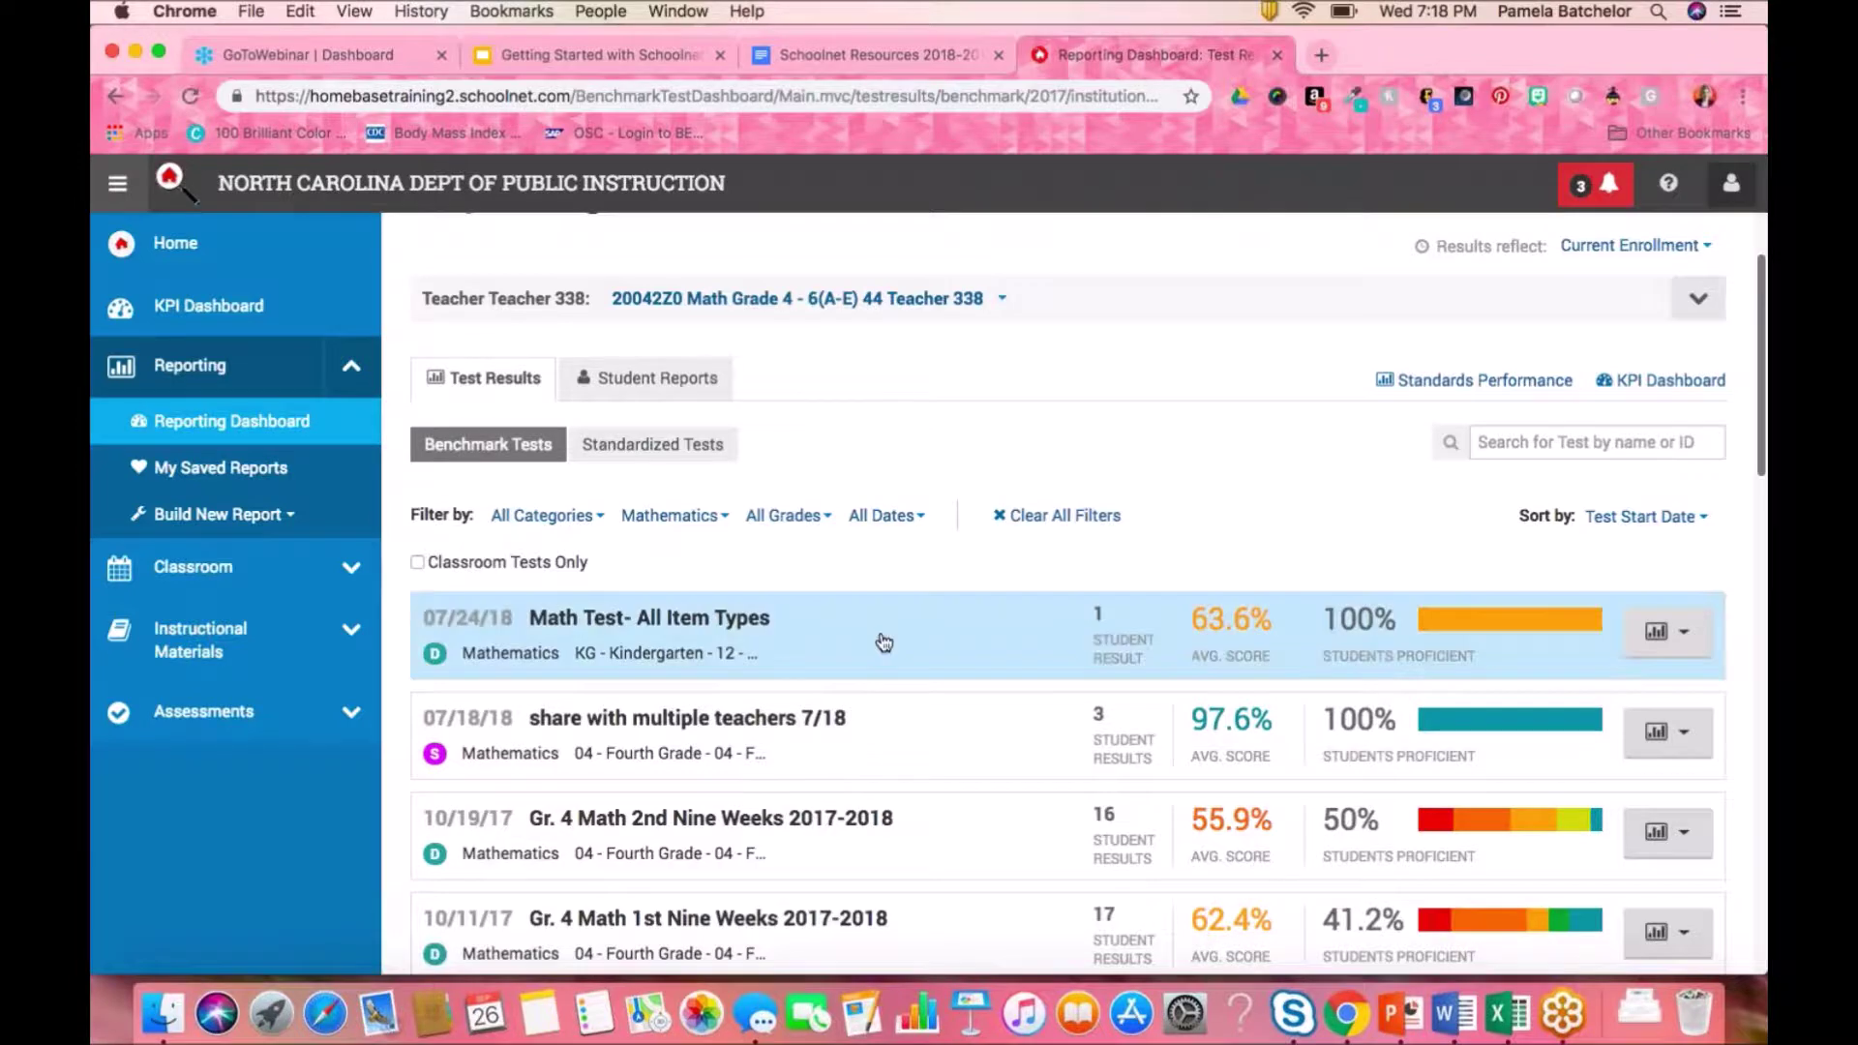
{"action": "scroll", "coordinate": [881, 644], "scroll_direction": "down", "scroll_amount": 4}
{"action": "scroll", "coordinate": [881, 642], "scroll_direction": "up", "scroll_amount": 4}
{"action": "scroll", "coordinate": [883, 643], "scroll_direction": "up", "scroll_amount": 1}
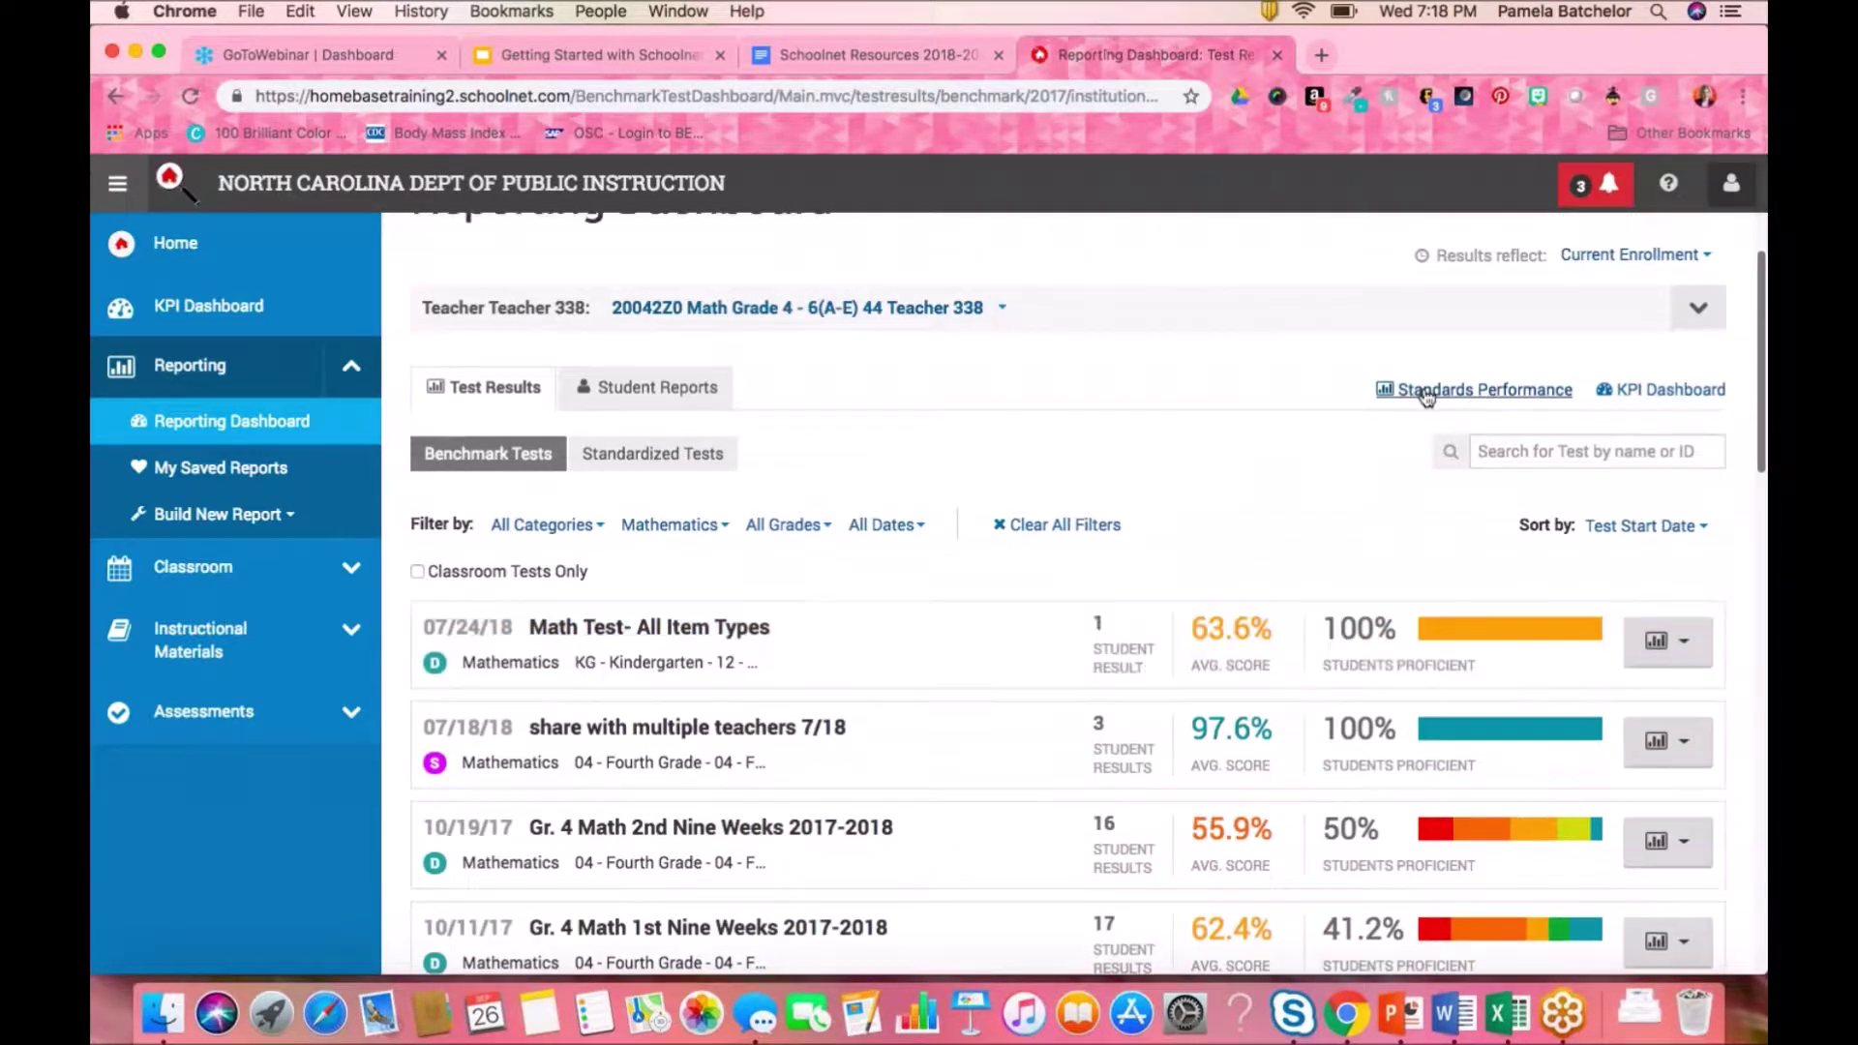
{"action": "left_click", "coordinate": [1426, 392]}
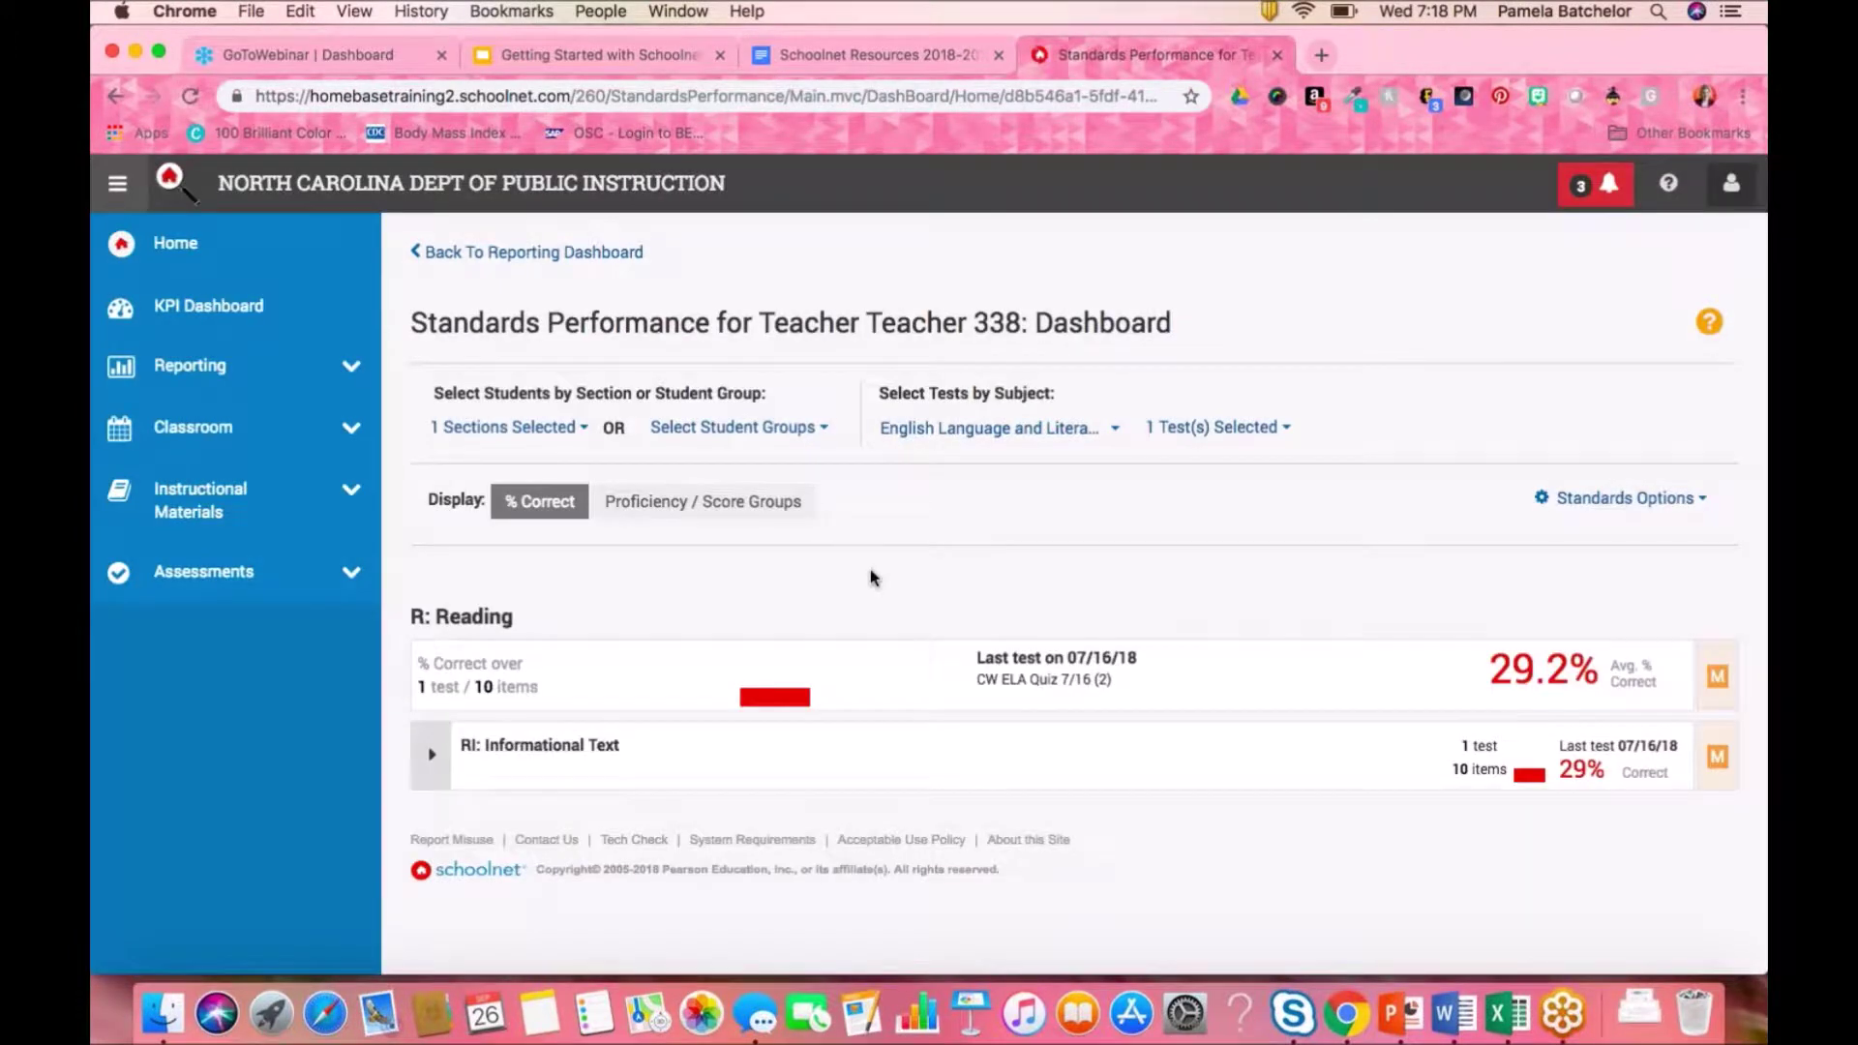
Expand RI: Informational Text and RI.6 to reach standard RI.4.6, and inspect the test details behind its score bar
{"action": "left_click", "coordinate": [432, 754]}
{"action": "left_click", "coordinate": [473, 822]}
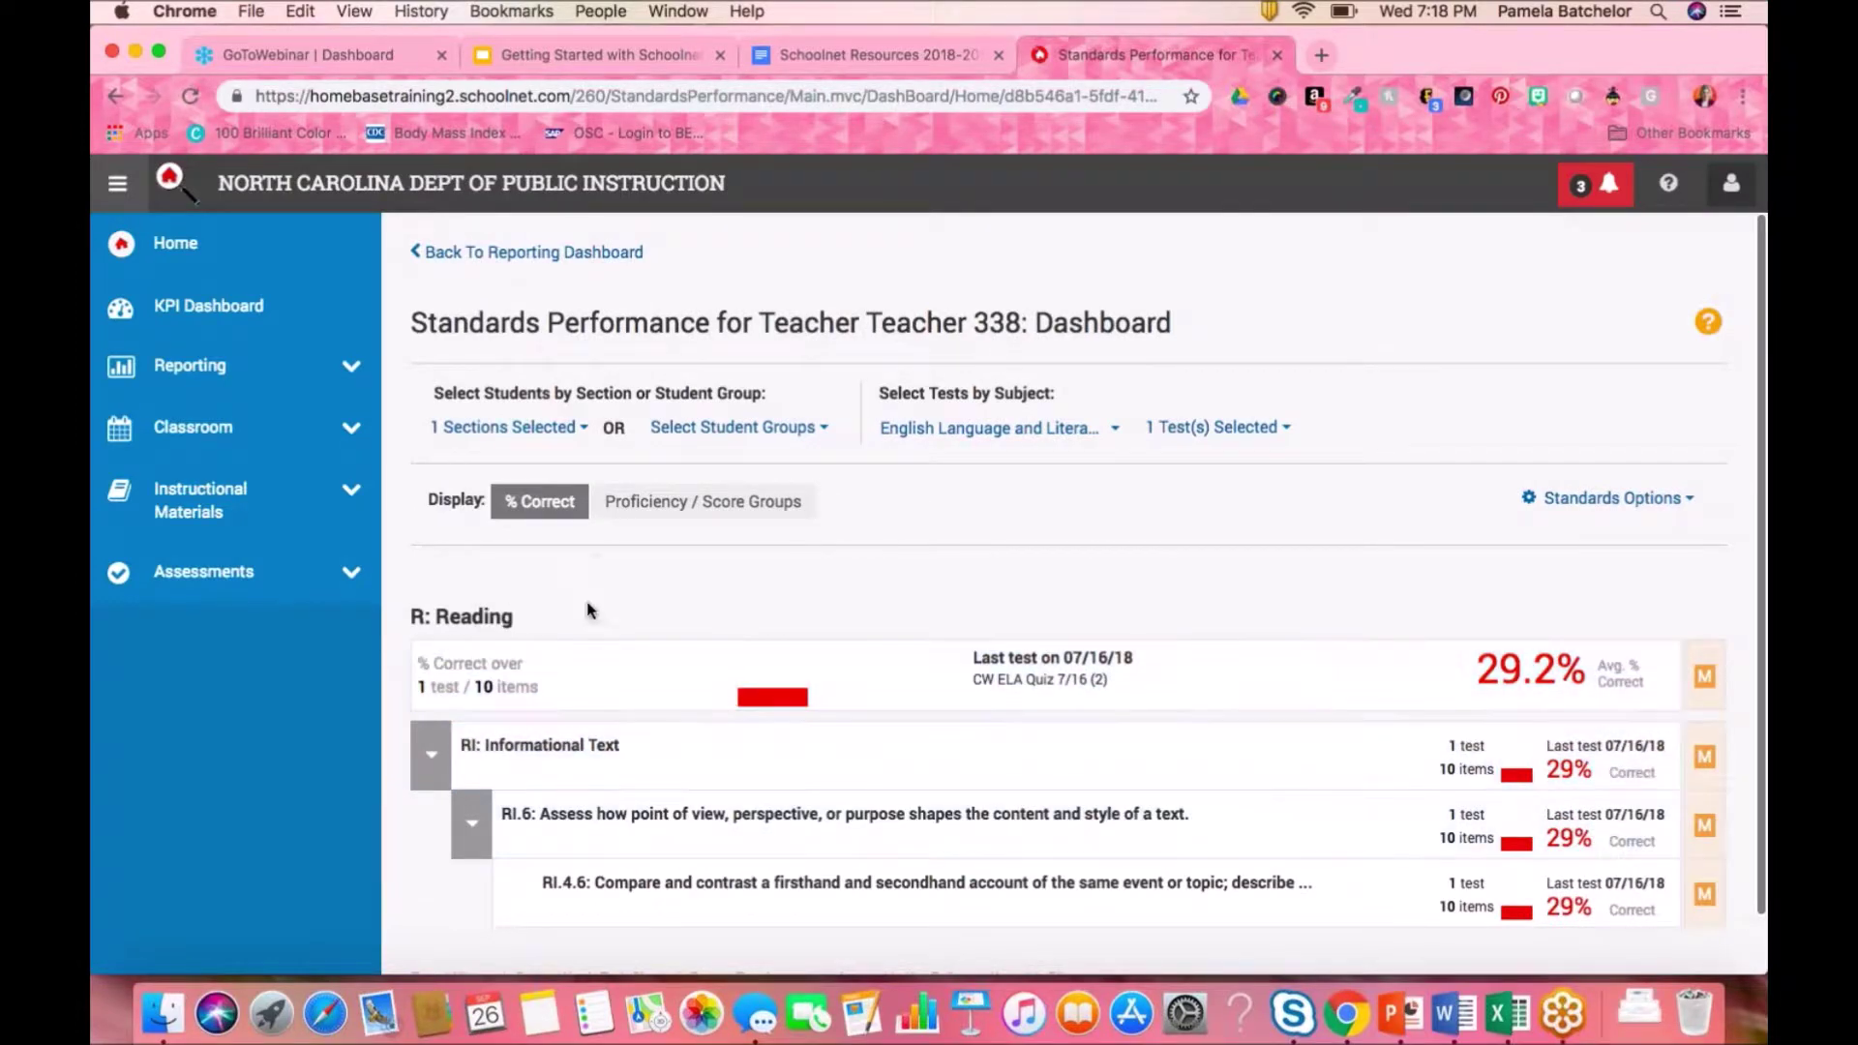
{"action": "mouse_move", "coordinate": [619, 639]}
{"action": "scroll", "coordinate": [634, 615], "scroll_direction": "down", "scroll_amount": 1}
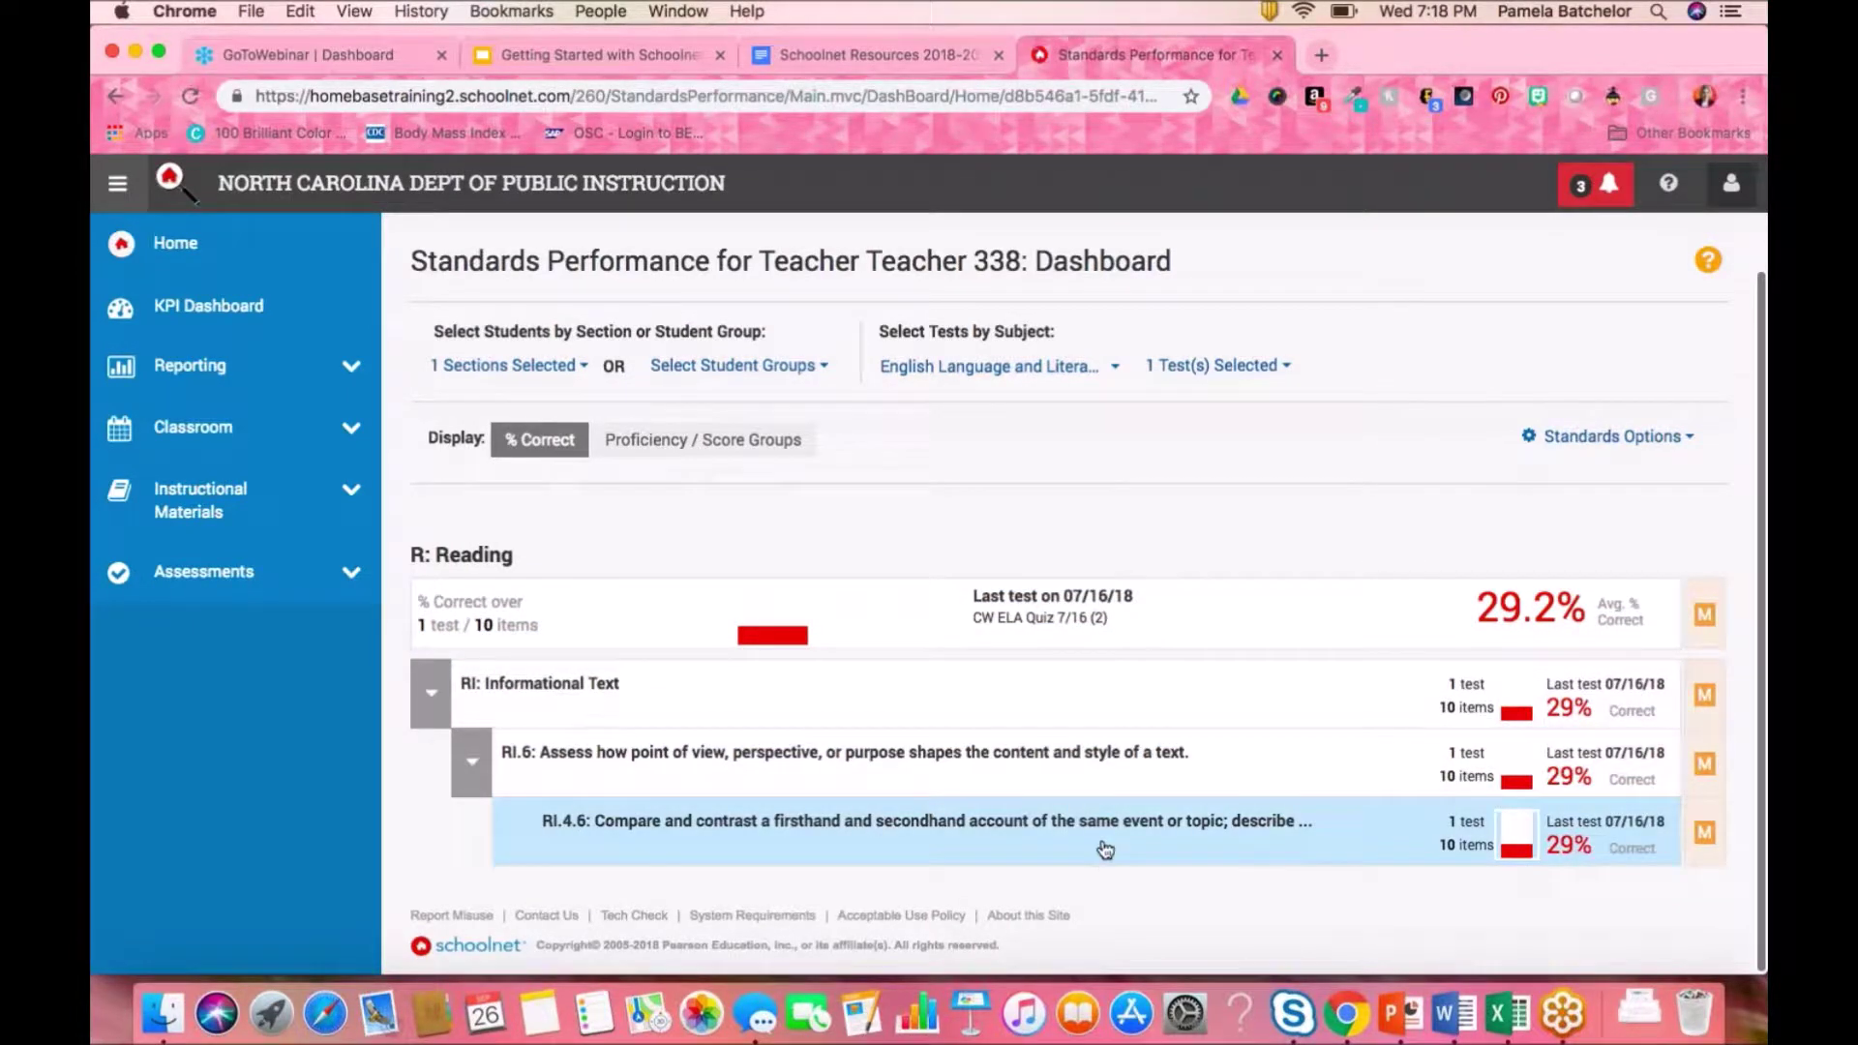
{"action": "mouse_move", "coordinate": [1515, 848]}
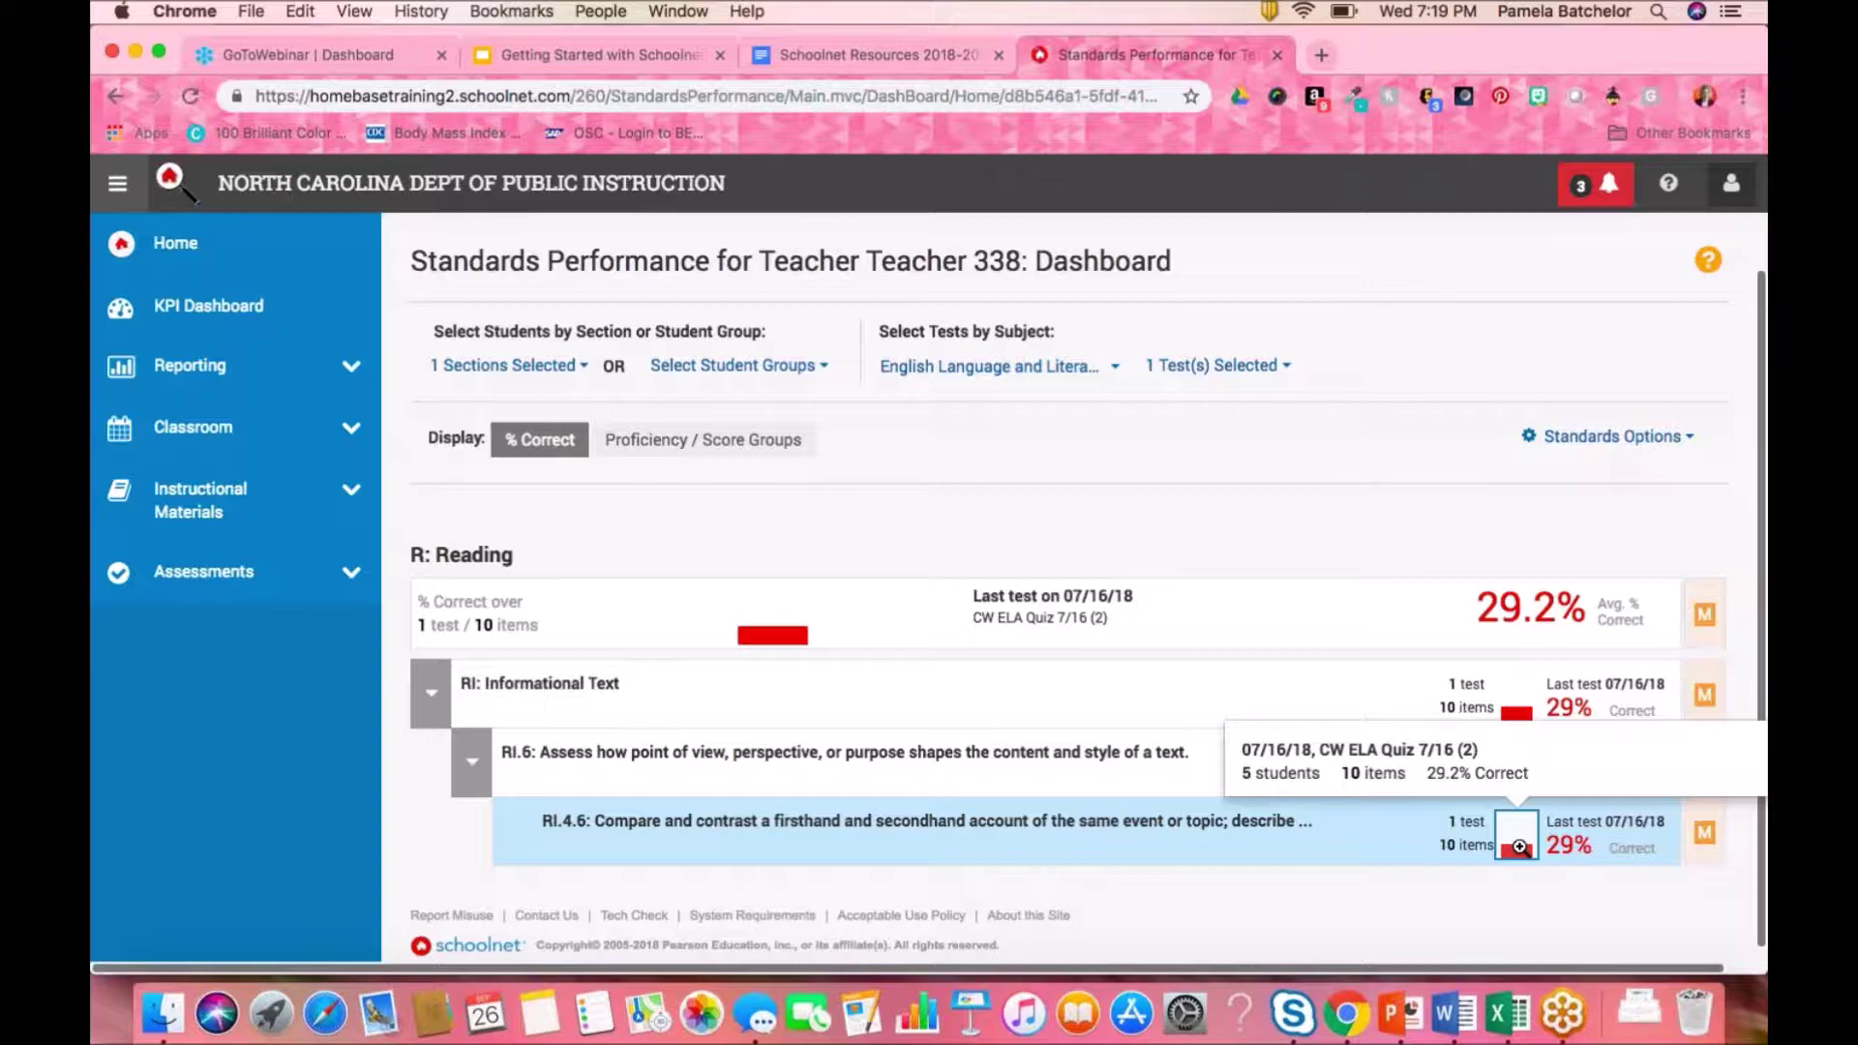
Open the related materials from the RI.4.6 row and preview the African American Inventors and Trailblazers Lesson Plan
{"action": "left_click", "coordinate": [1706, 838]}
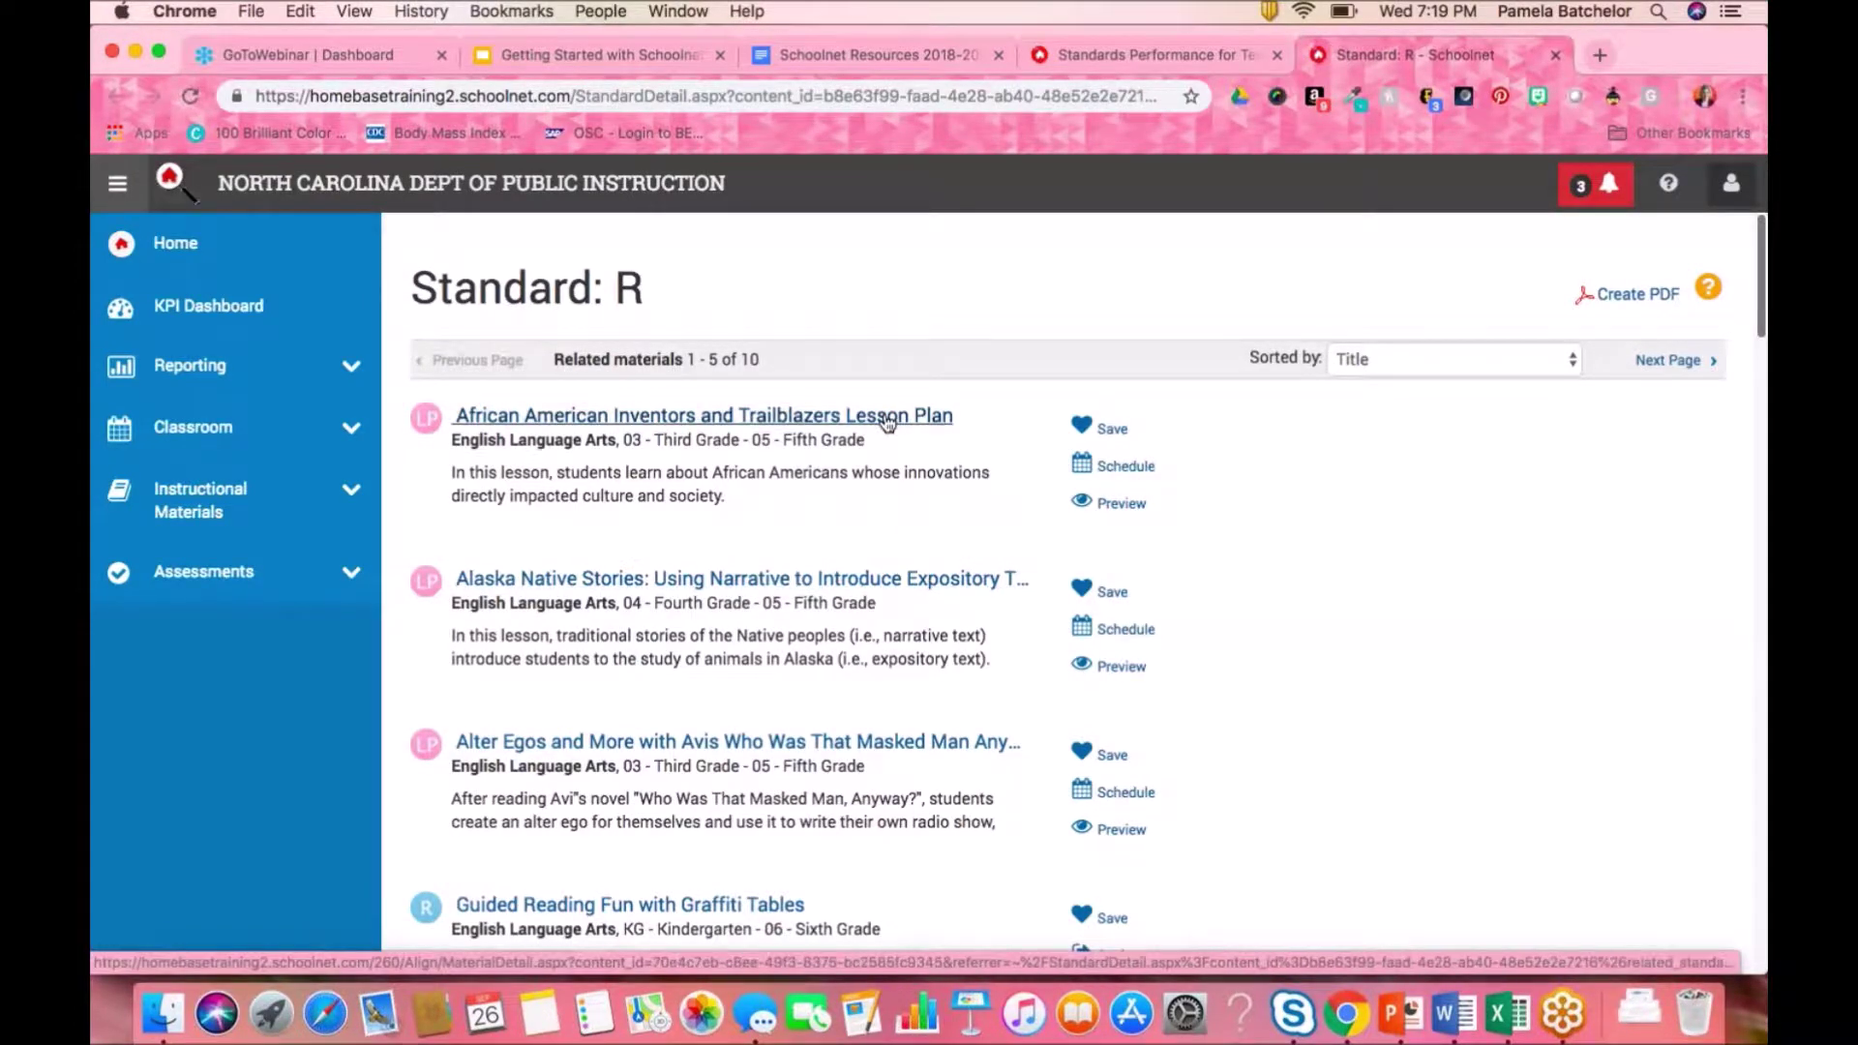
{"action": "left_click", "coordinate": [1103, 503]}
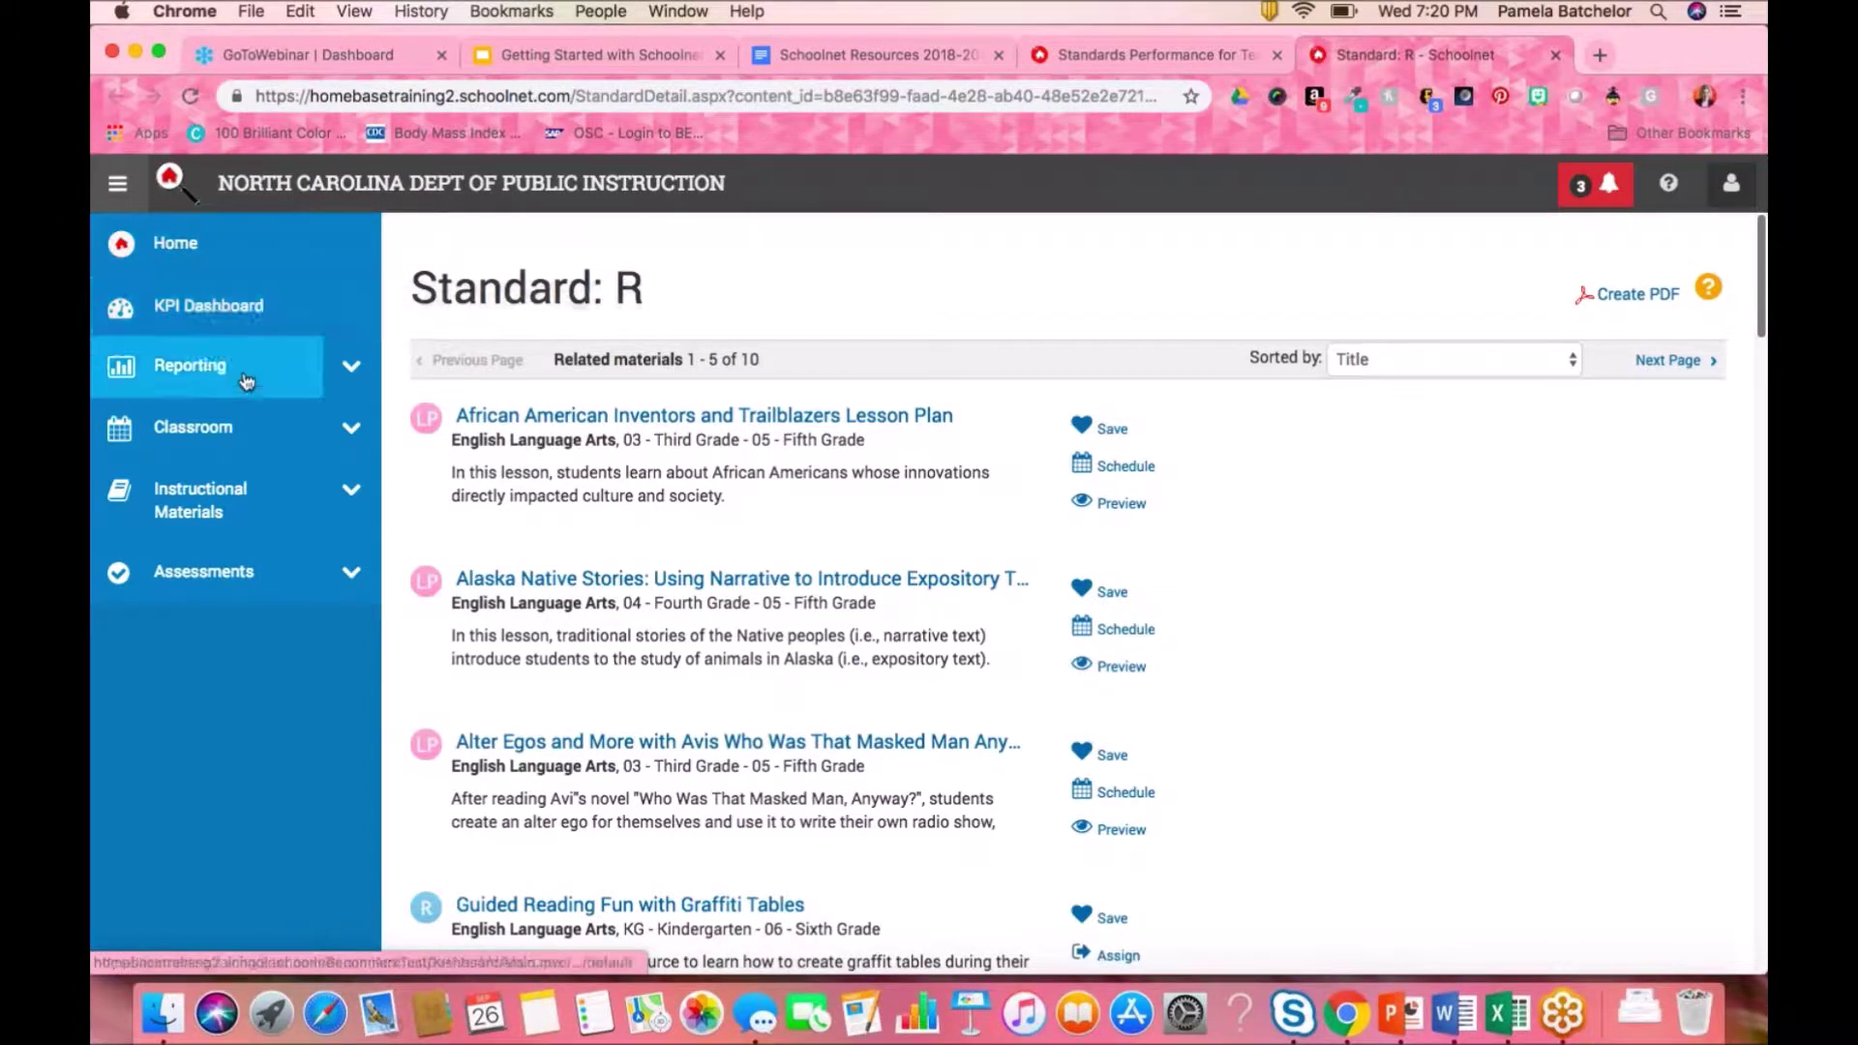
Return to the Reporting Dashboard and look through the list of benchmark test results
{"action": "left_click", "coordinate": [349, 378]}
{"action": "left_click", "coordinate": [269, 425]}
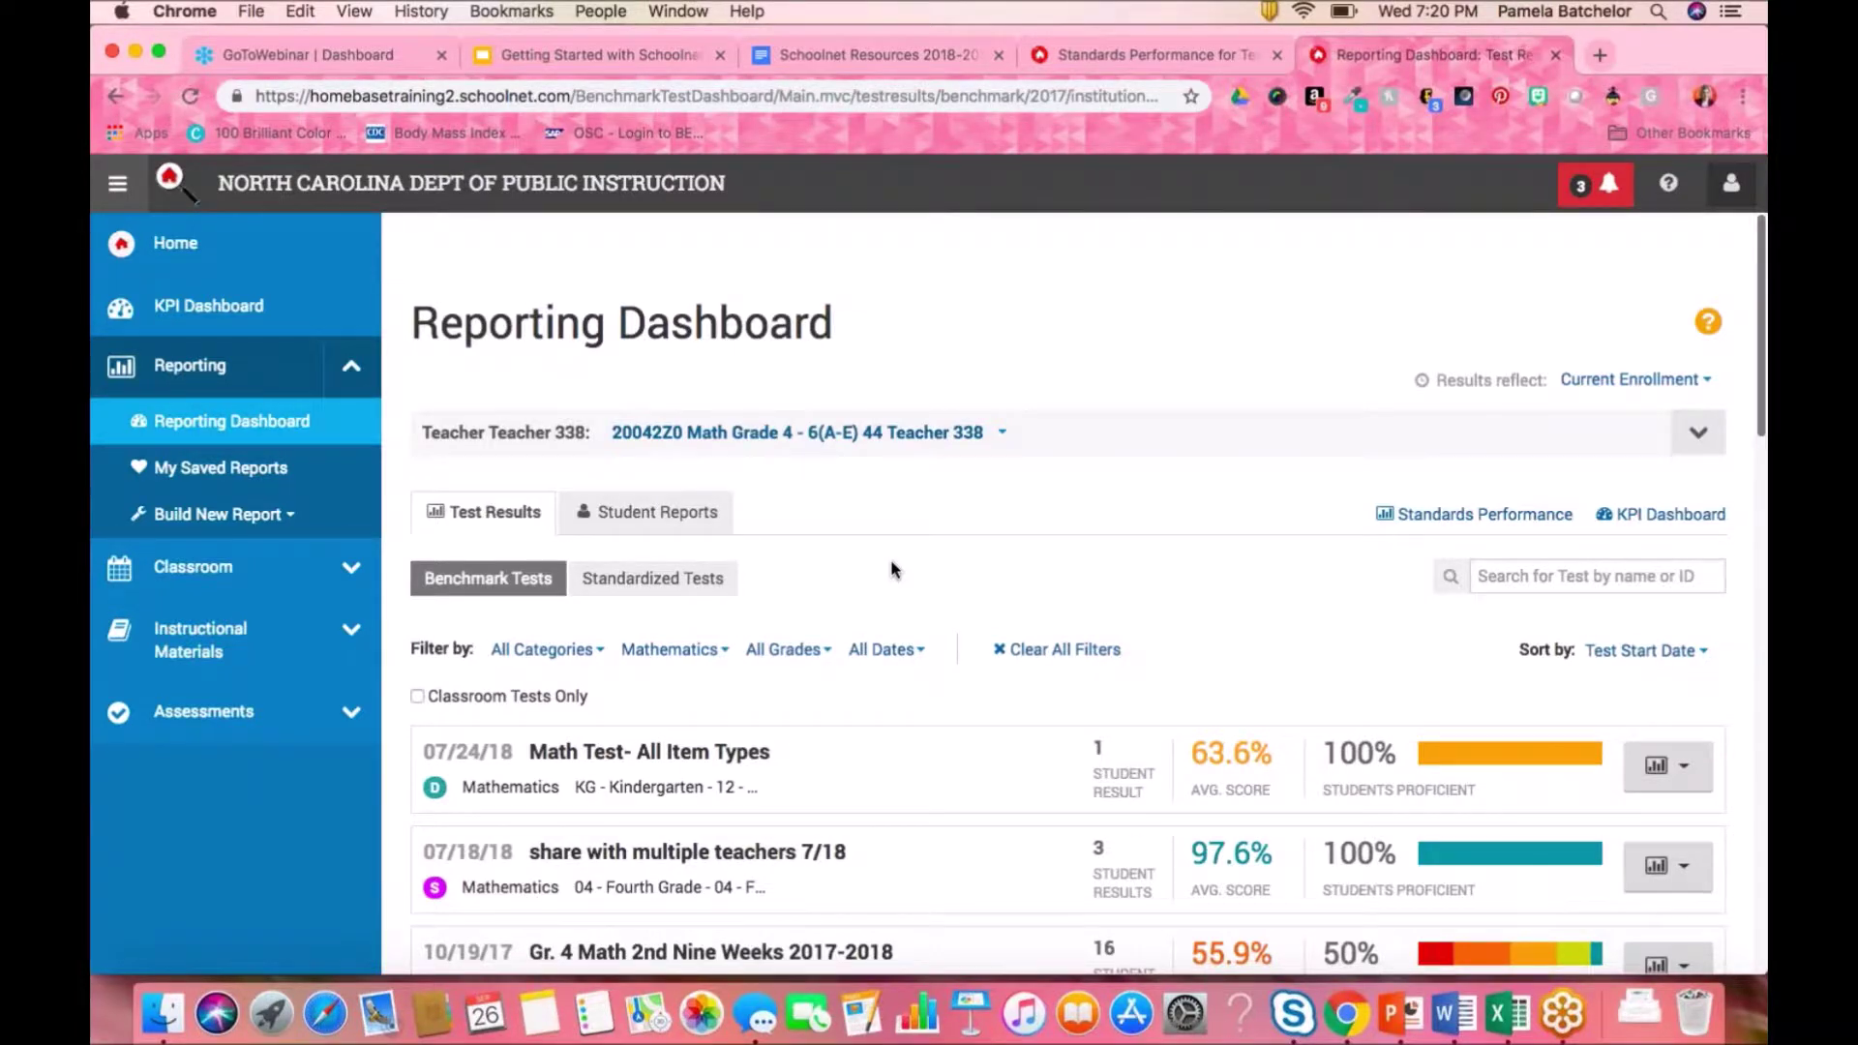
{"action": "scroll", "coordinate": [895, 569], "scroll_direction": "down", "scroll_amount": 4}
{"action": "scroll", "coordinate": [896, 581], "scroll_direction": "down", "scroll_amount": 5}
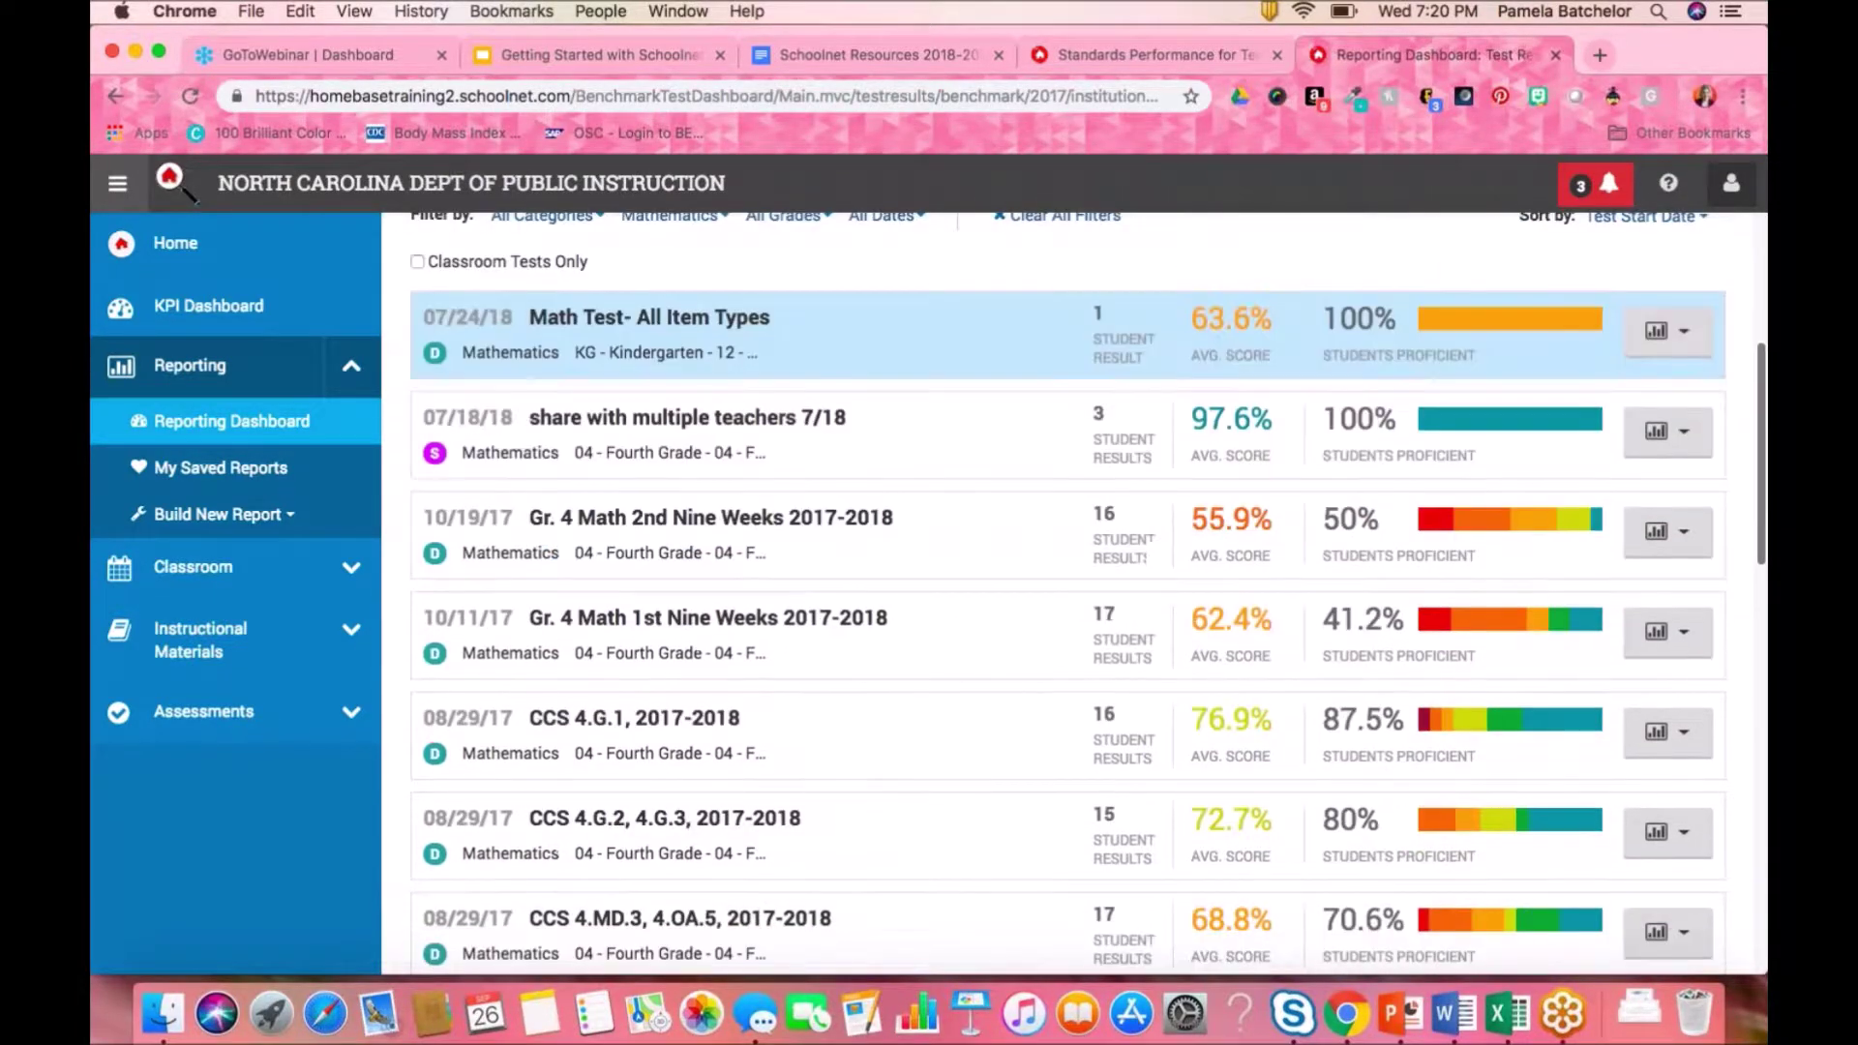
{"action": "scroll", "coordinate": [895, 580], "scroll_direction": "up", "scroll_amount": 5}
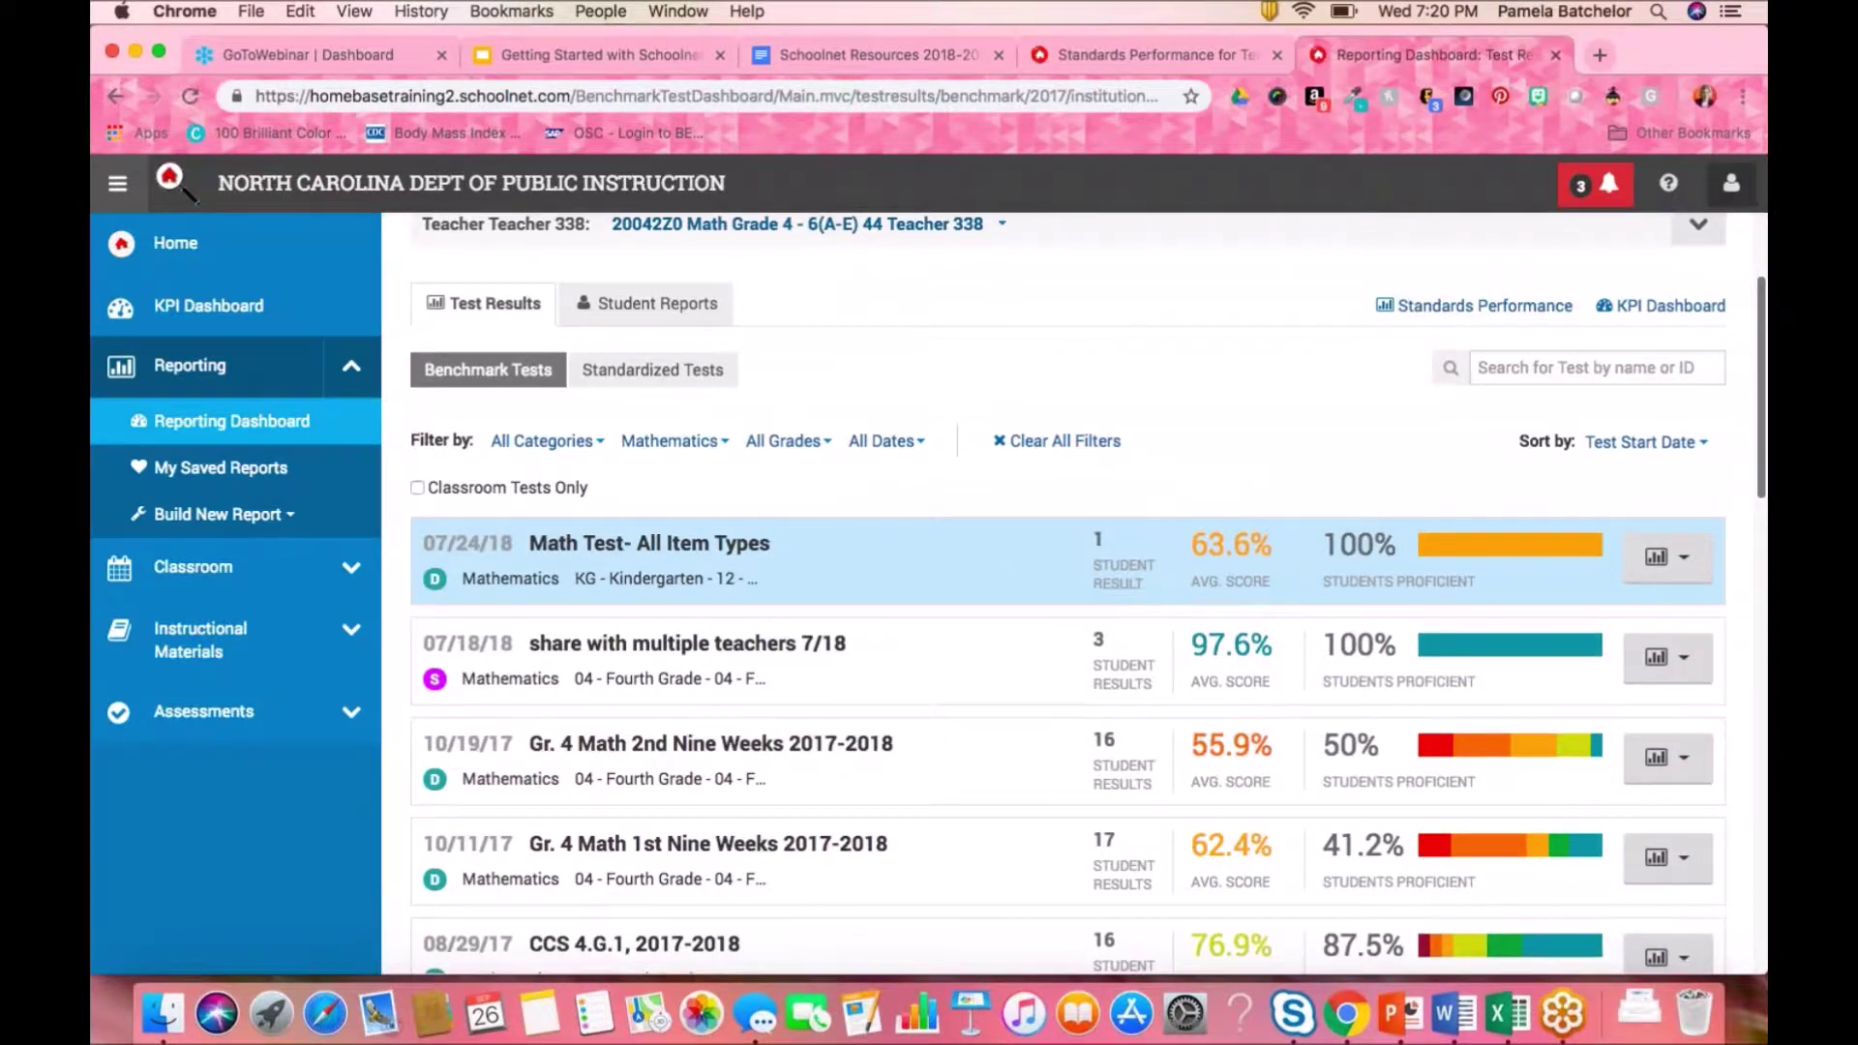
{"action": "scroll", "coordinate": [861, 629], "scroll_direction": "up", "scroll_amount": 4}
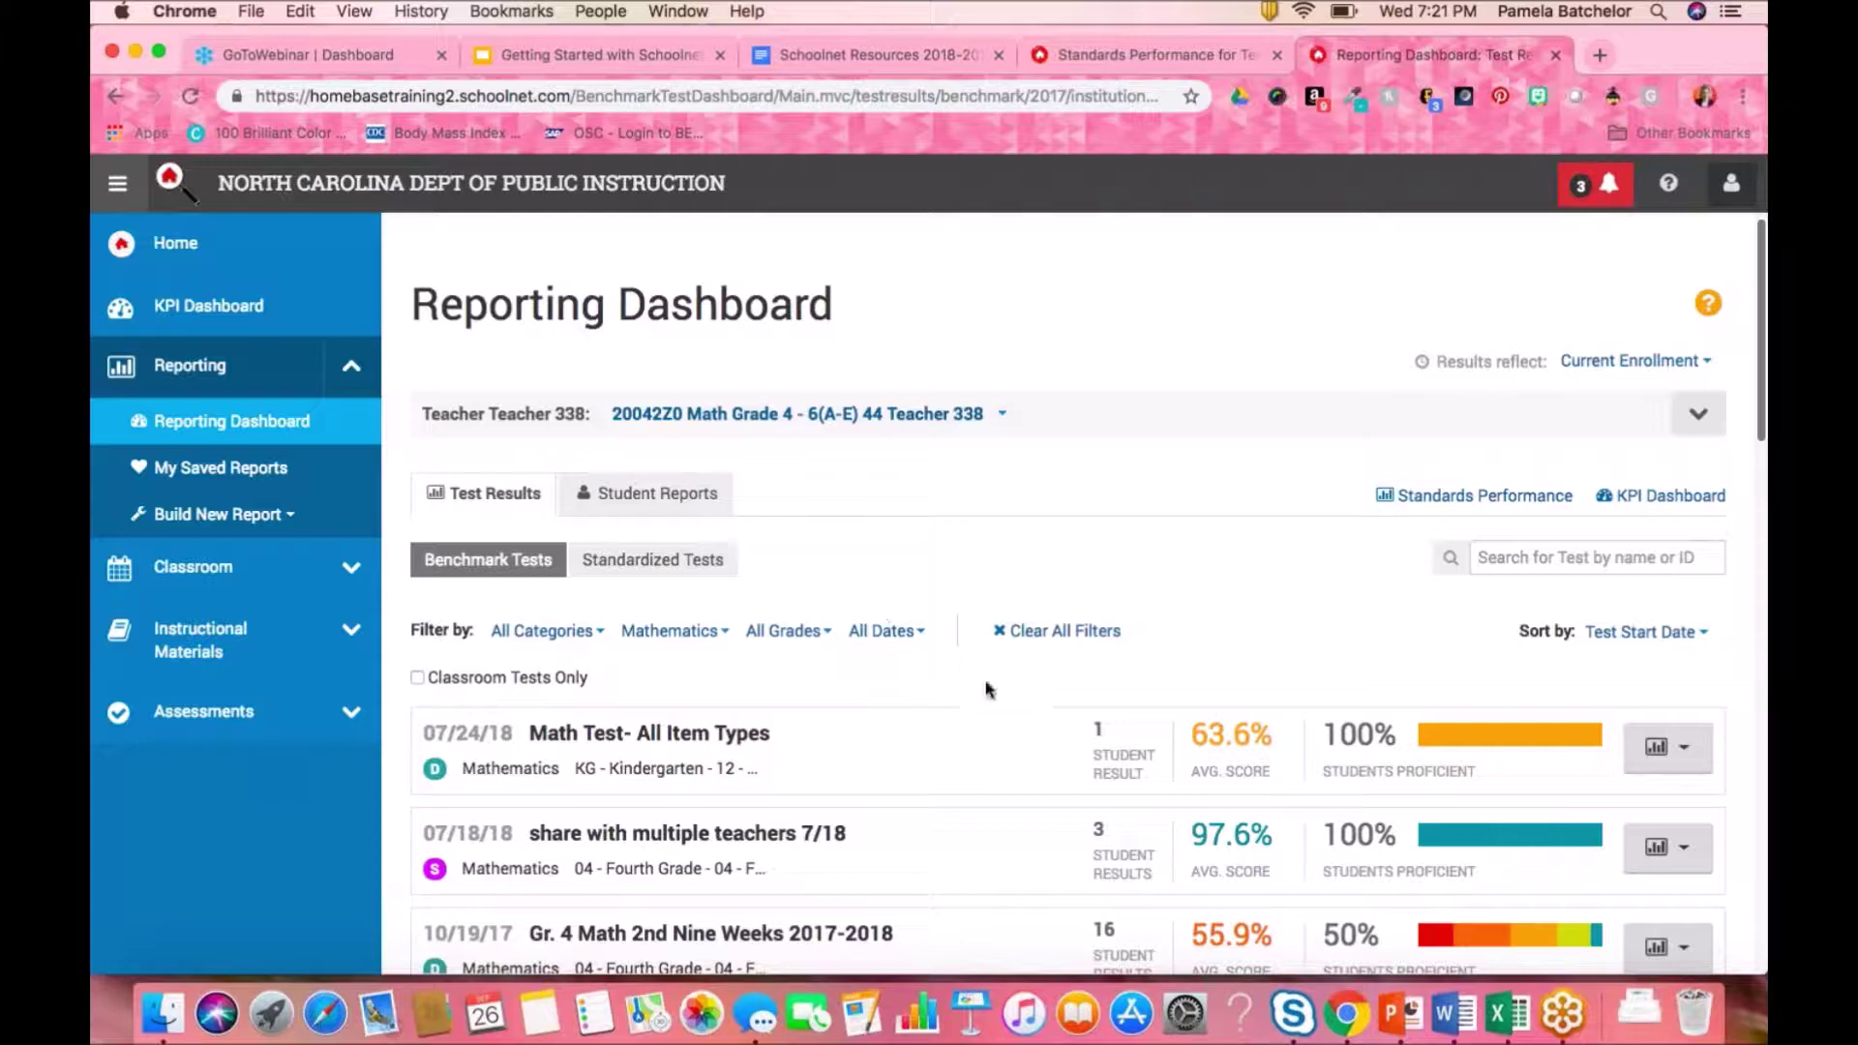
{"action": "scroll", "coordinate": [874, 702], "scroll_direction": "down", "scroll_amount": 1}
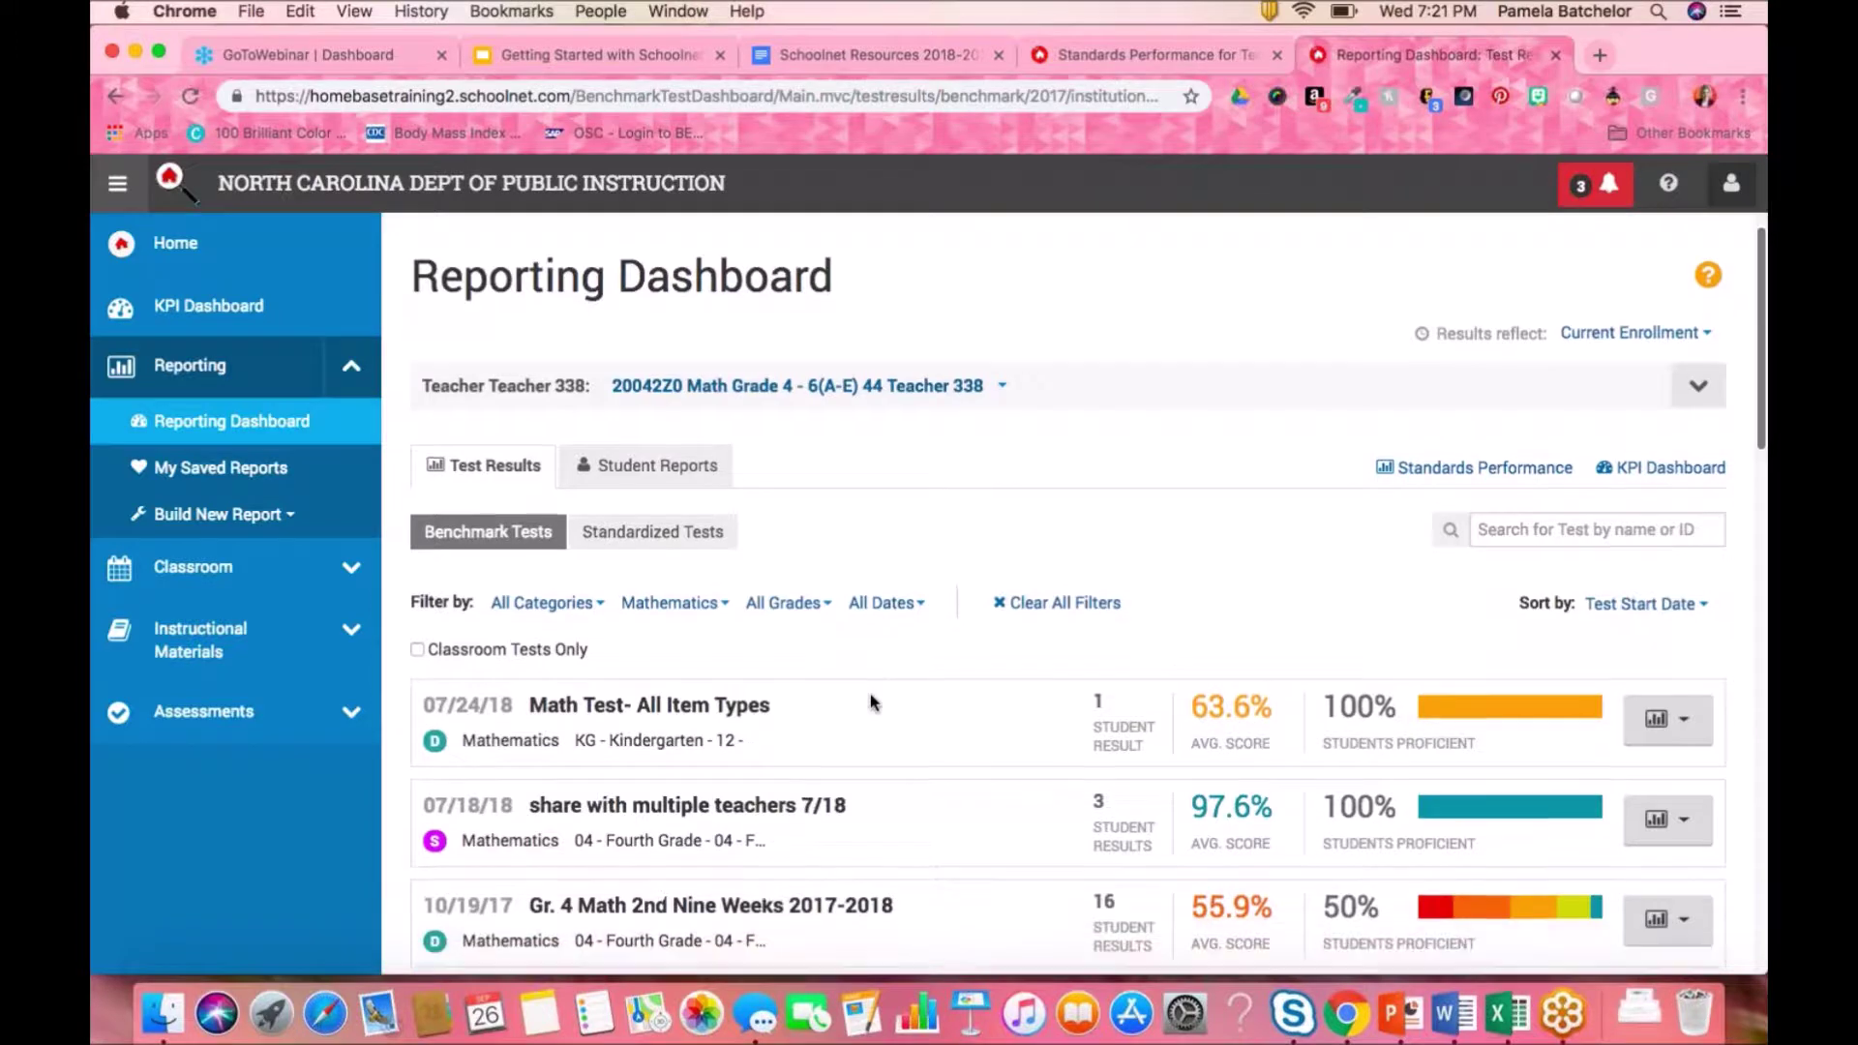
Examine the score group breakdown for Gr. 4 Math 1st Nine Weeks 2017-2018 and show the reports available for it
{"action": "scroll", "coordinate": [874, 703], "scroll_direction": "down", "scroll_amount": 5}
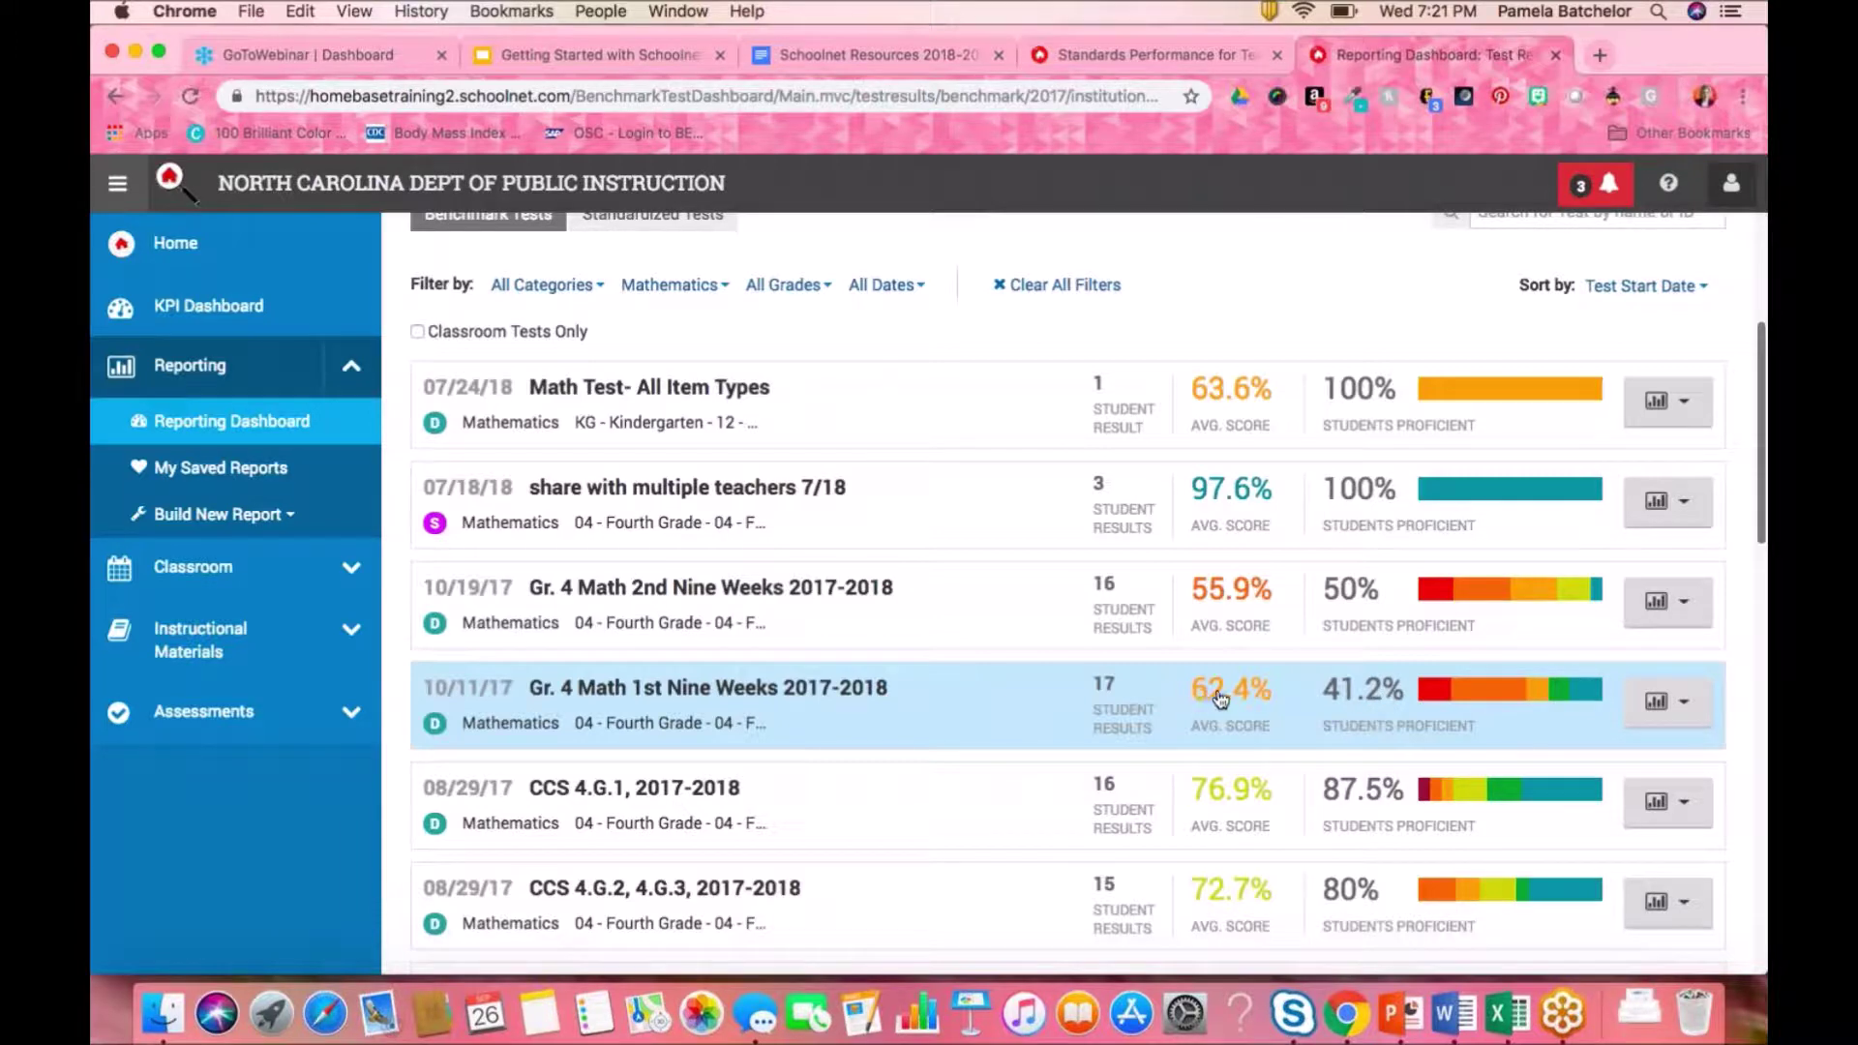
{"action": "mouse_move", "coordinate": [1533, 695]}
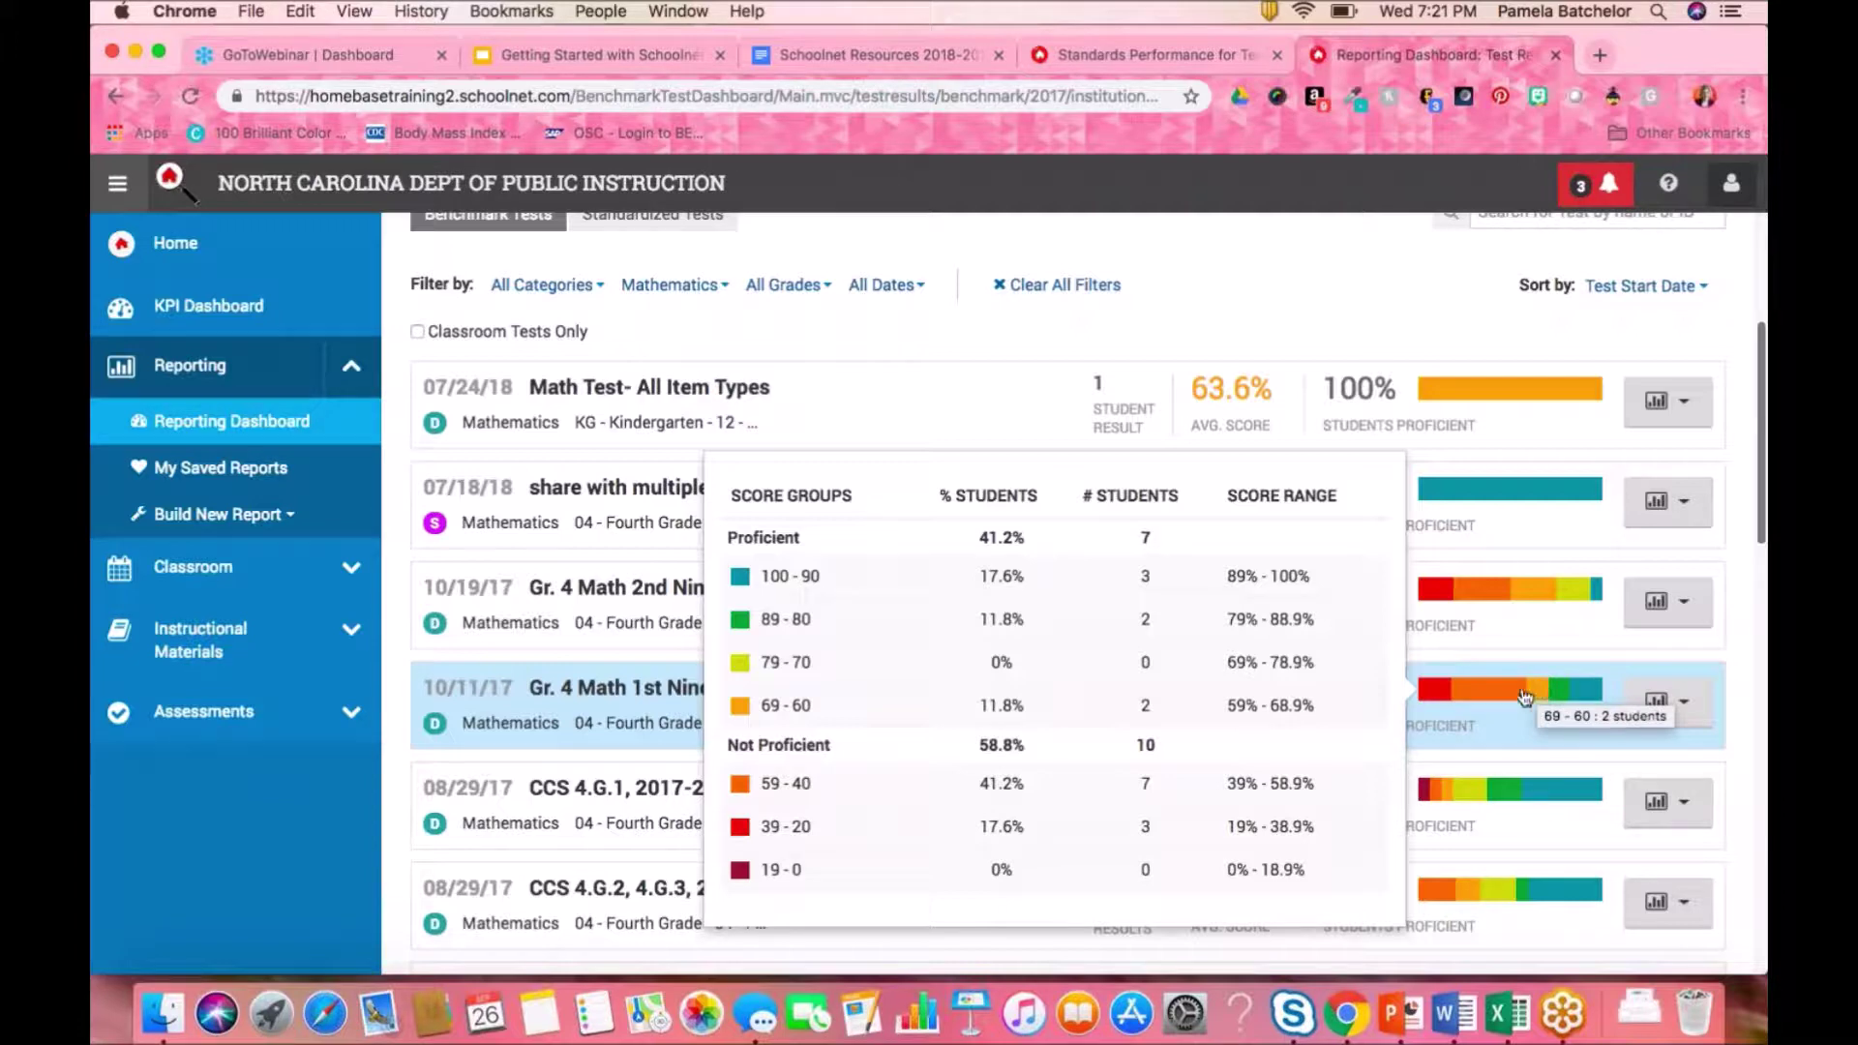
{"action": "mouse_move", "coordinate": [1468, 694]}
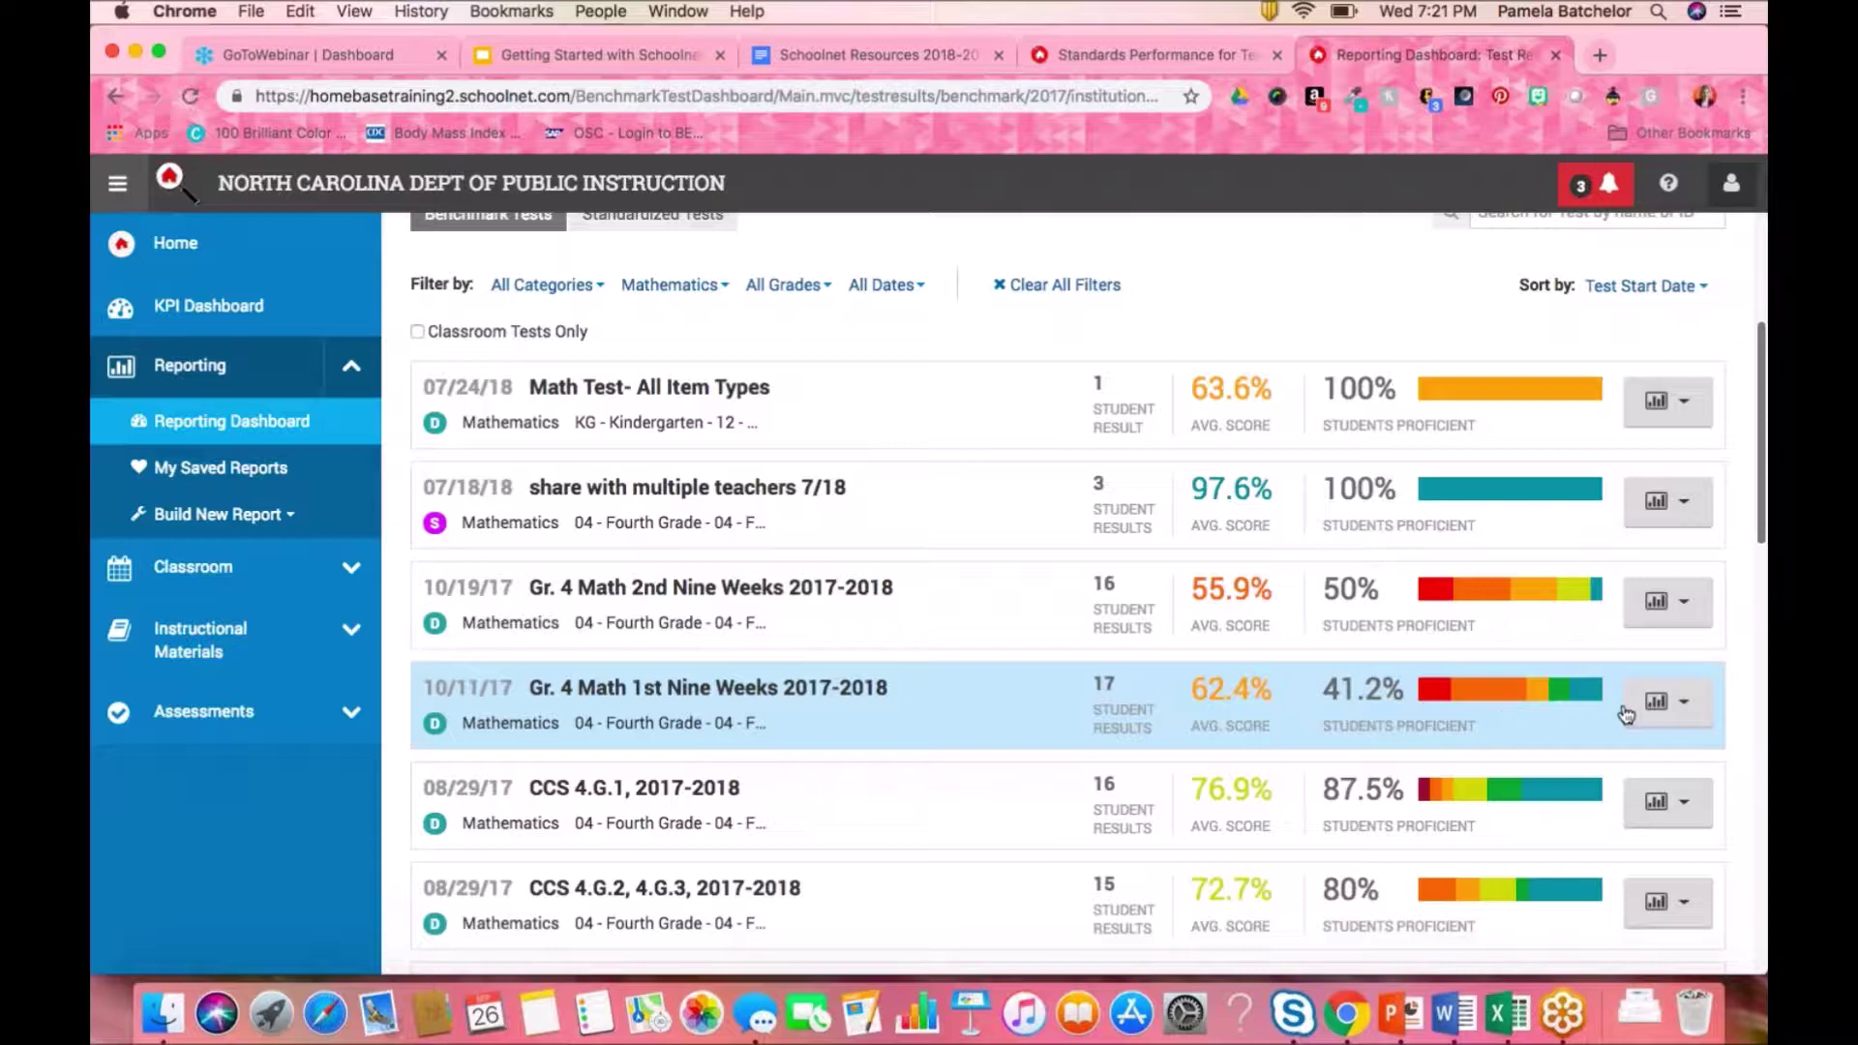
{"action": "left_click", "coordinate": [1664, 712]}
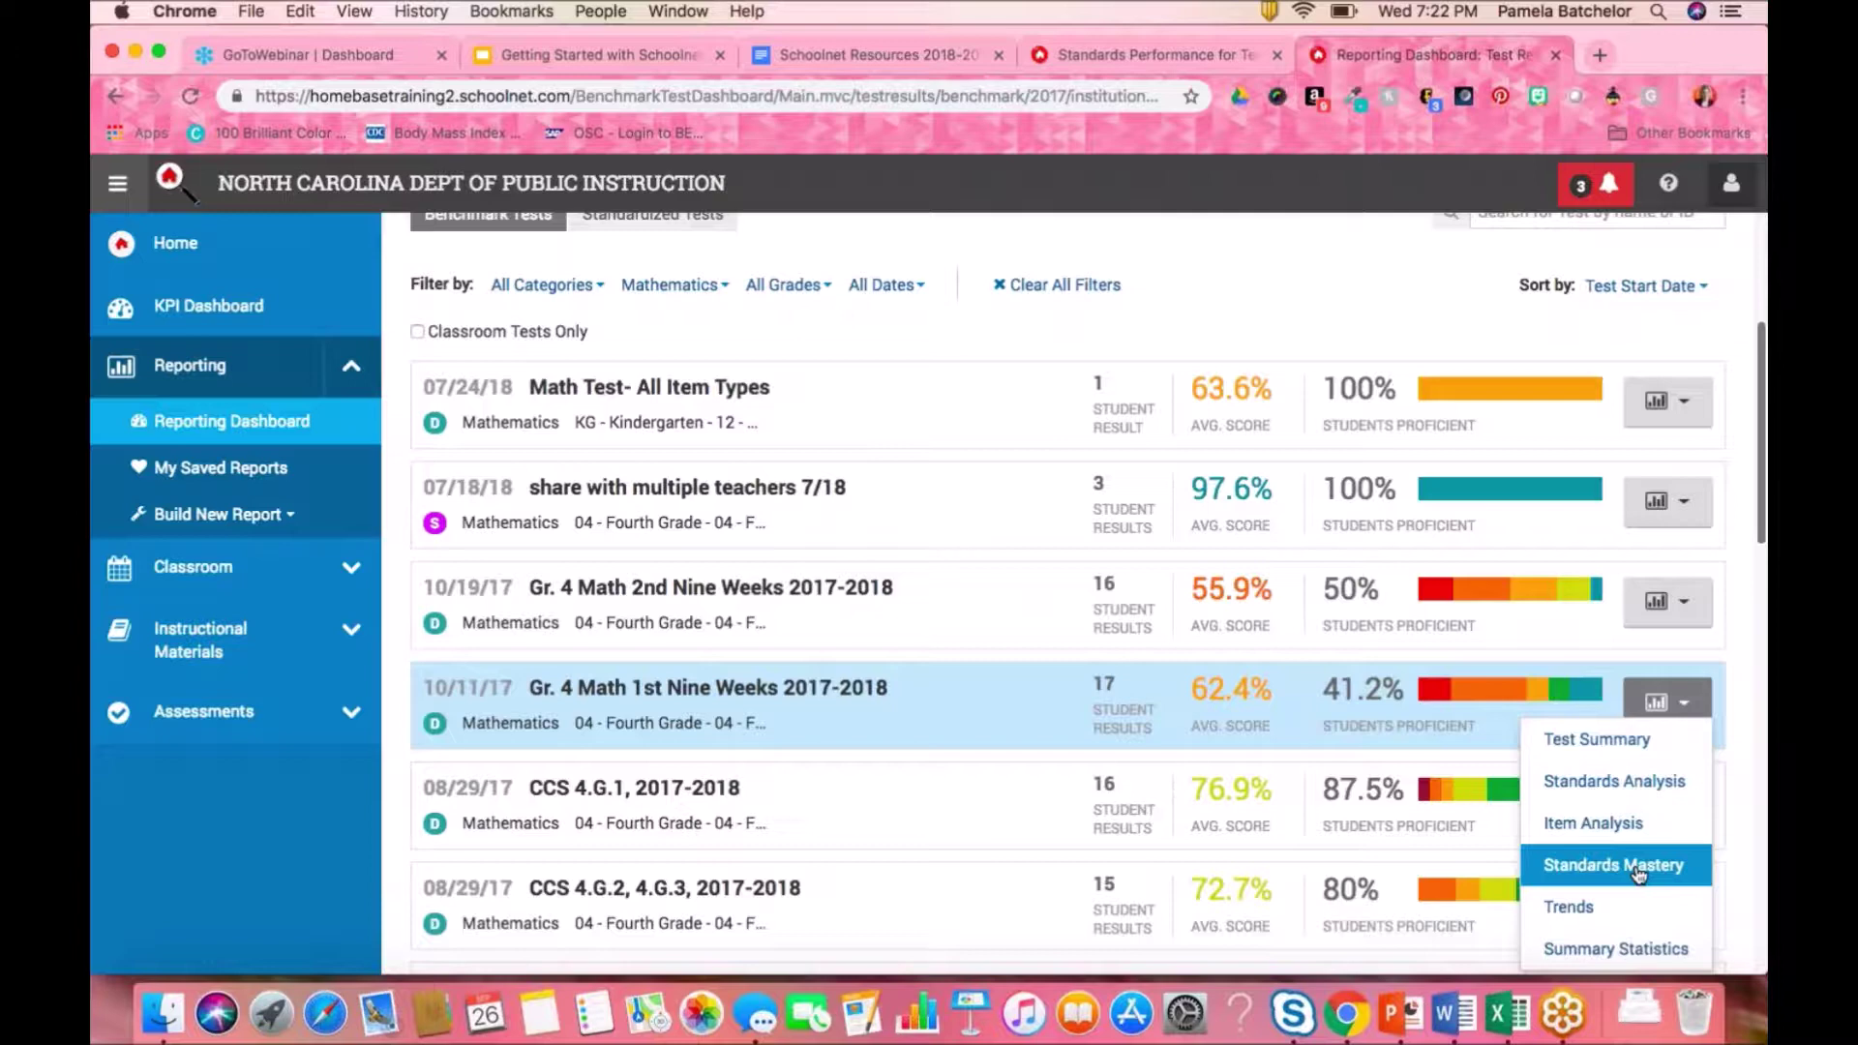
Open the Find Materials page for Instructional Materials and search the materials for "stem"
{"action": "left_click", "coordinate": [352, 576]}
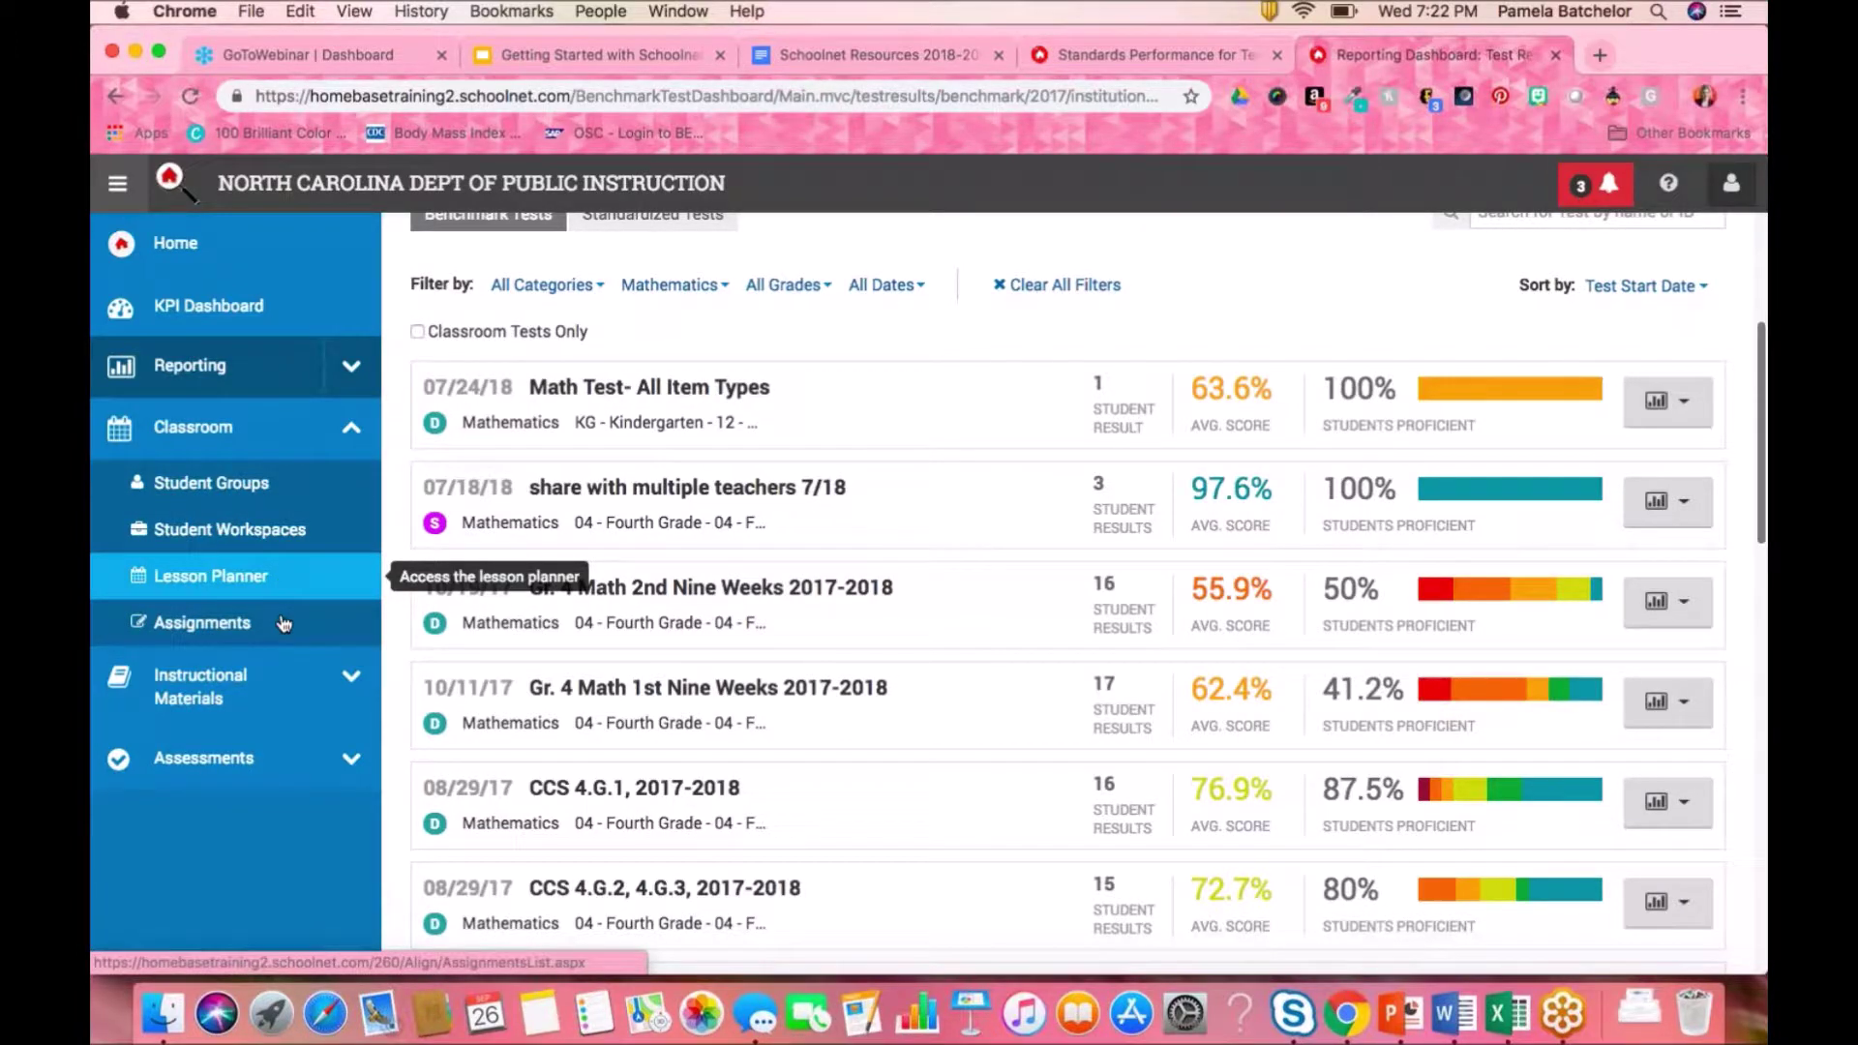
{"action": "left_click", "coordinate": [354, 682]}
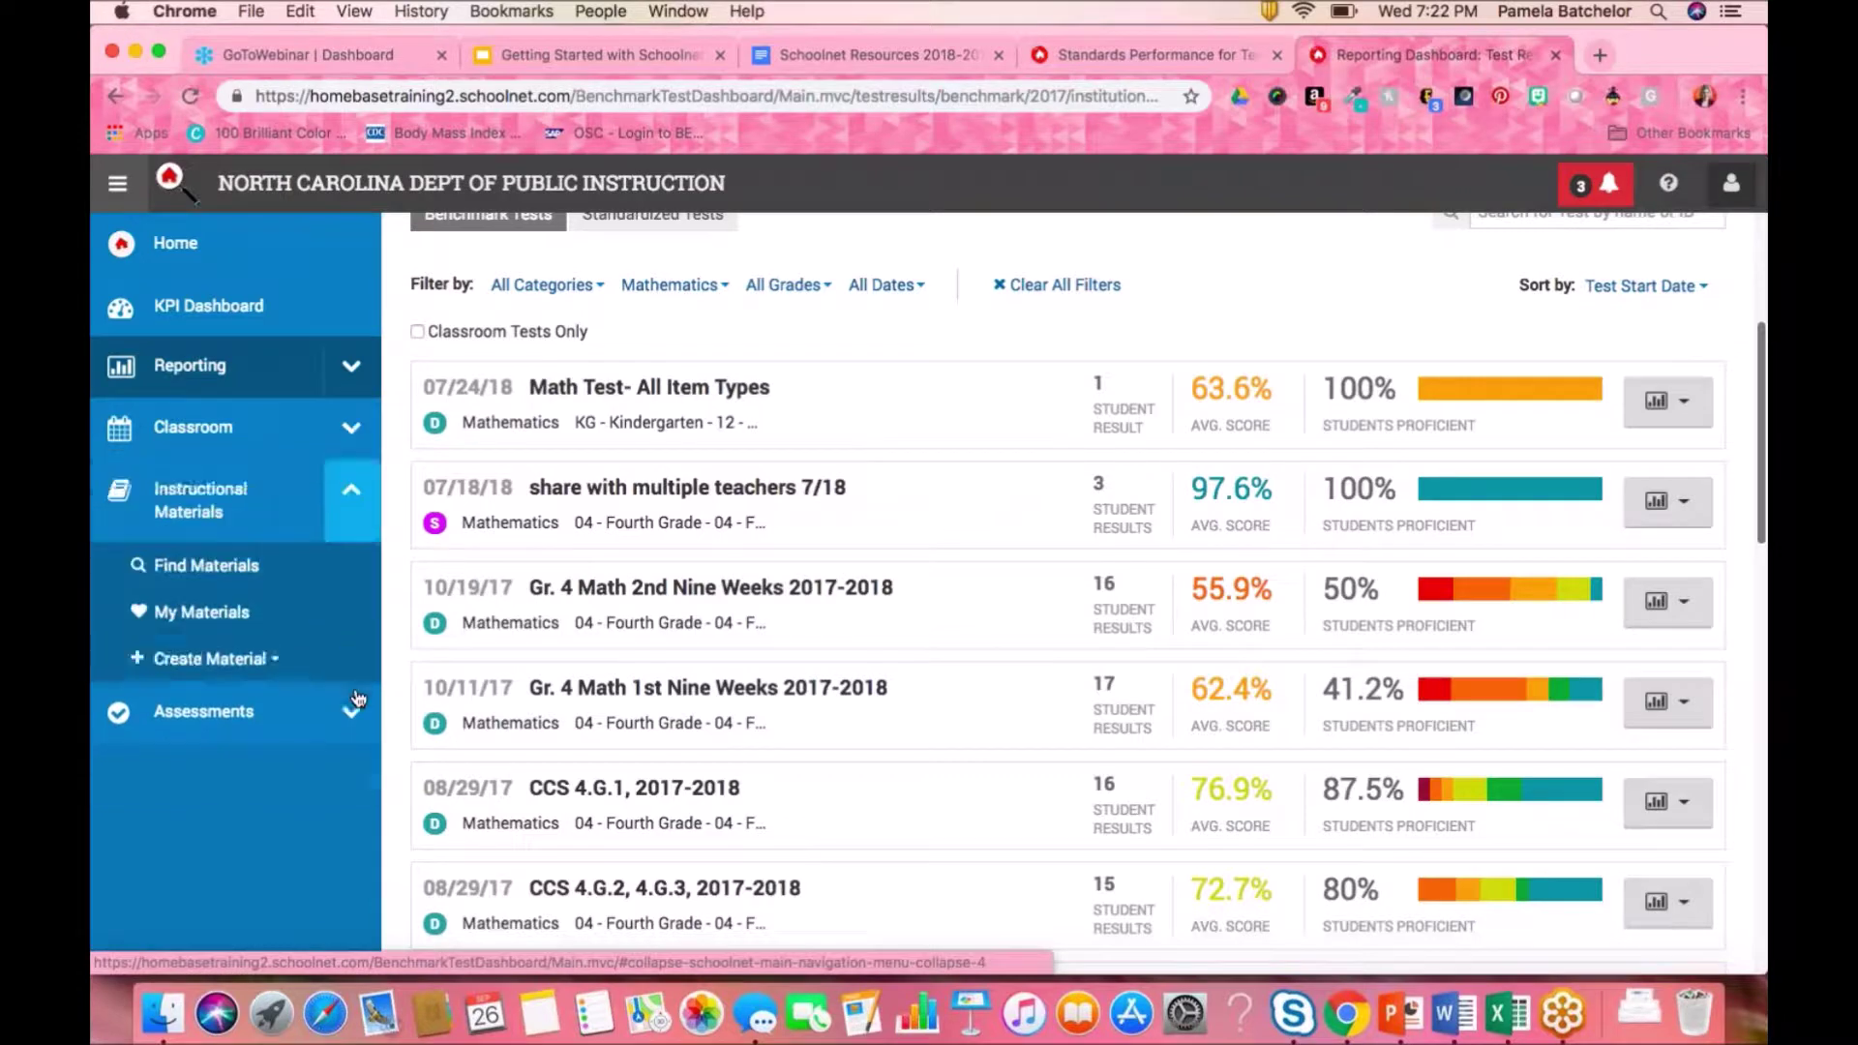
{"action": "left_click", "coordinate": [233, 575]}
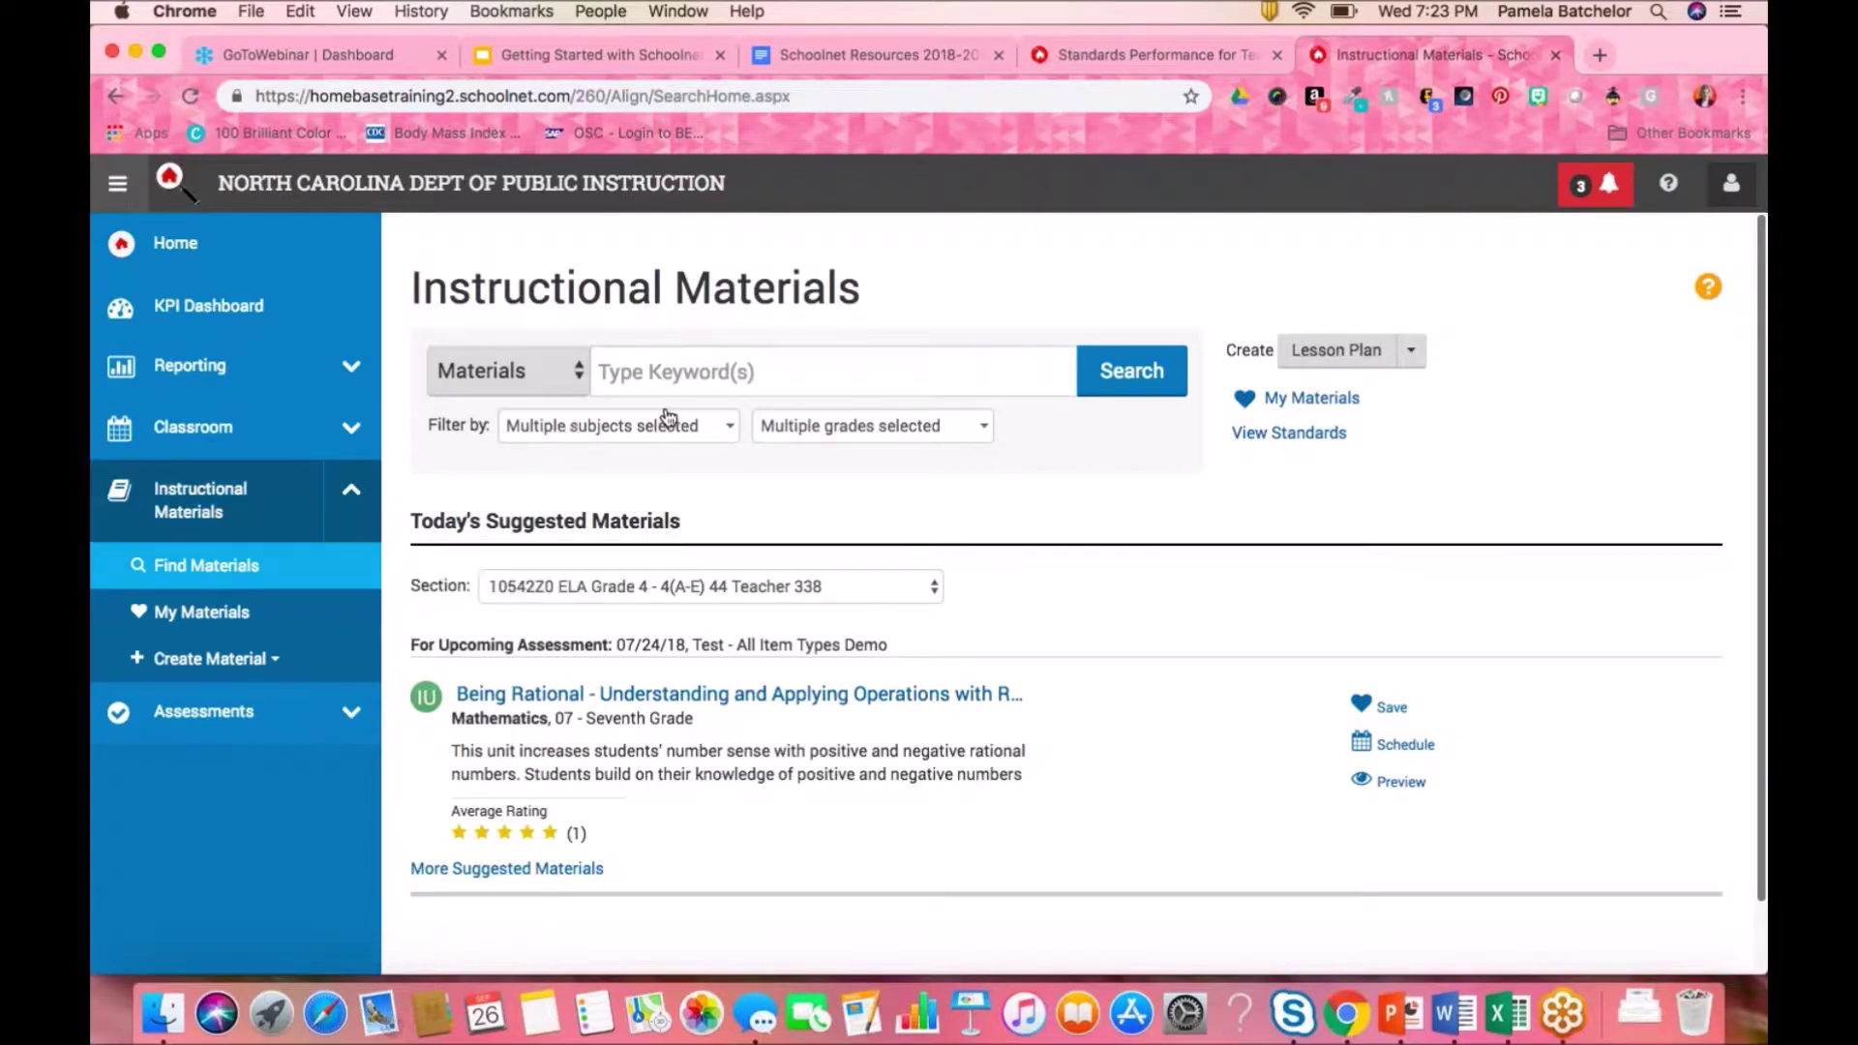
{"action": "left_click", "coordinate": [671, 375]}
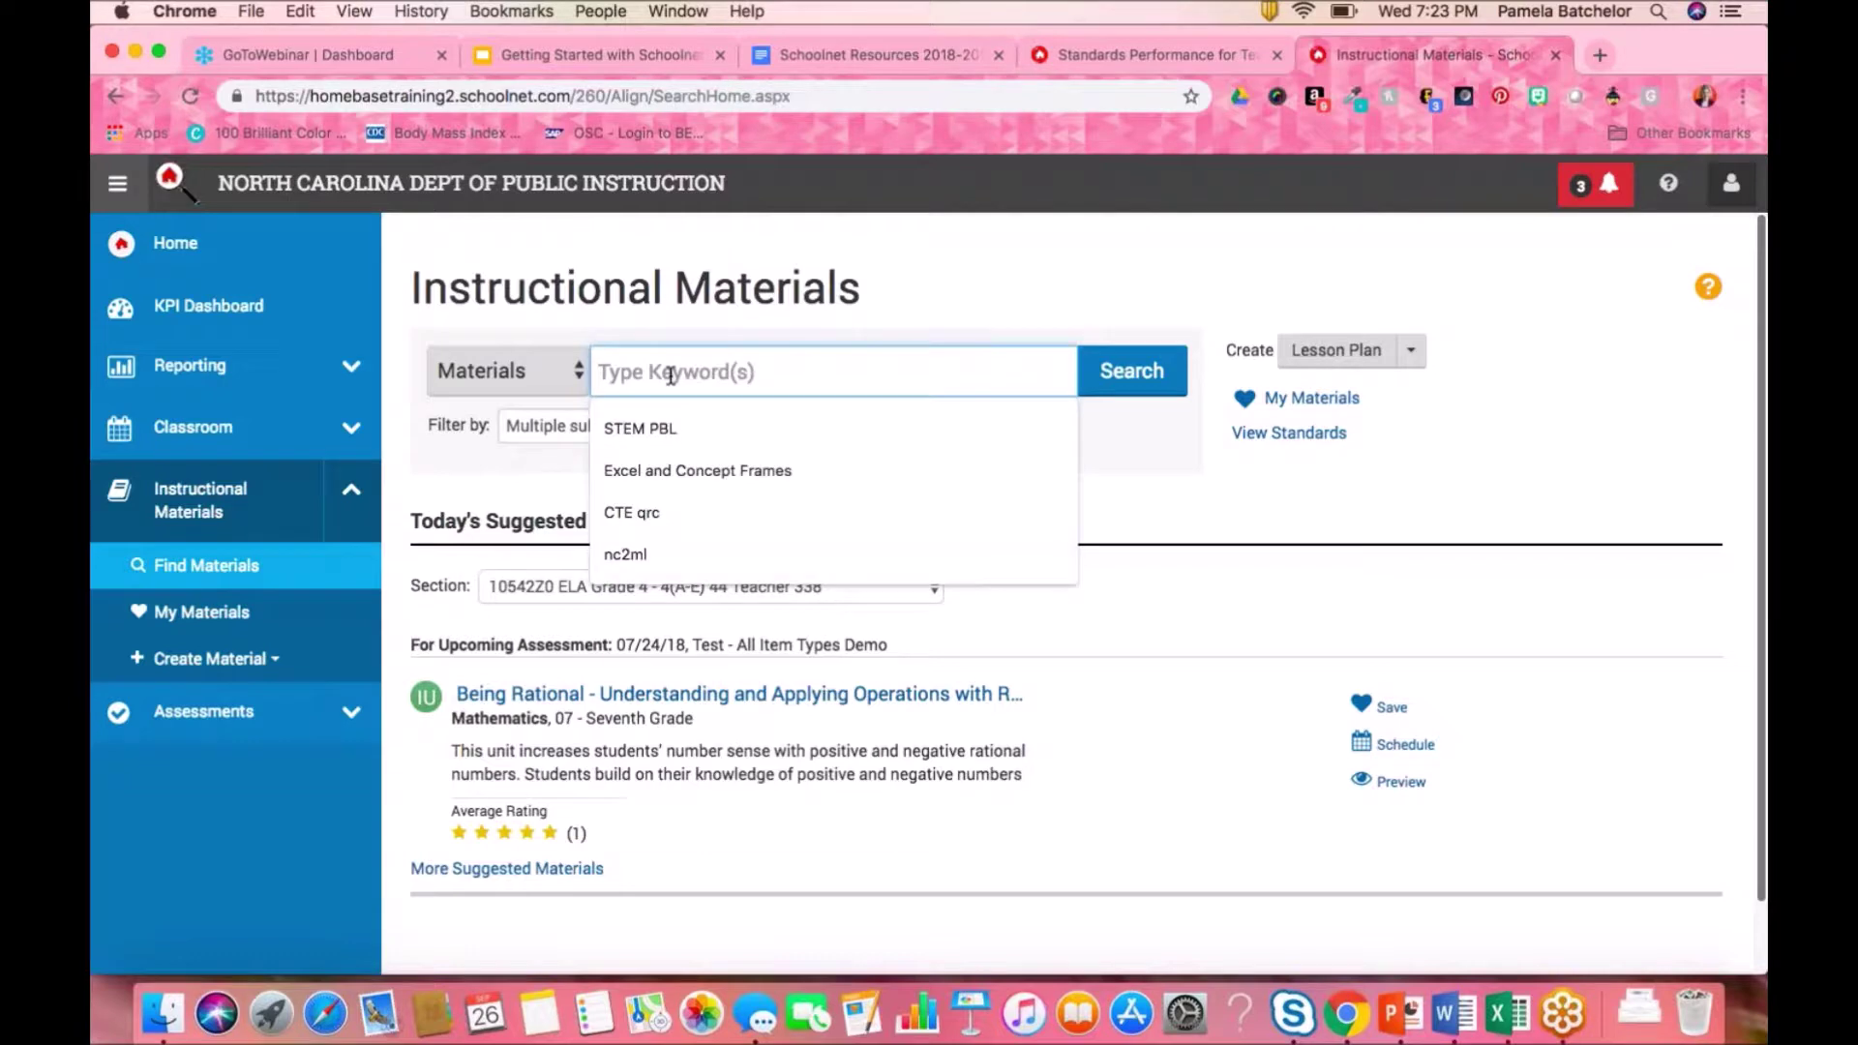
{"action": "type", "text": "stem"}
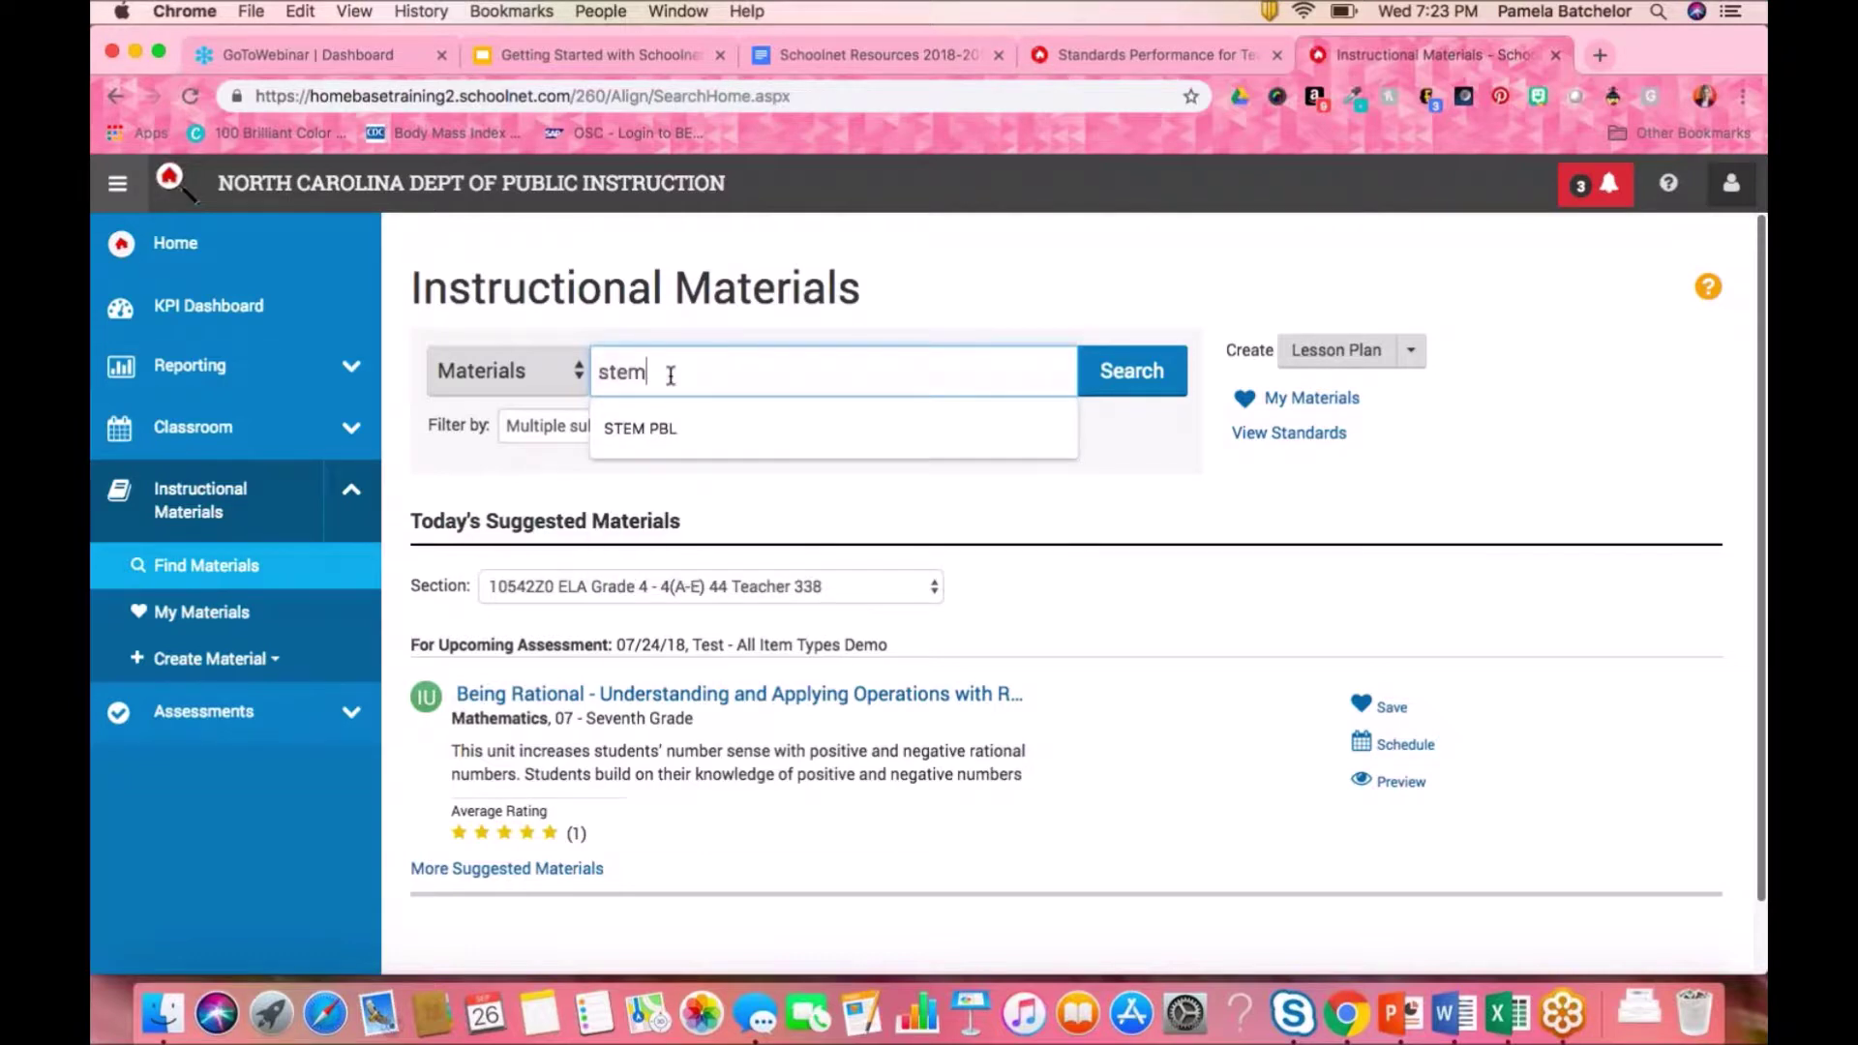
{"action": "key", "text": "Return"}
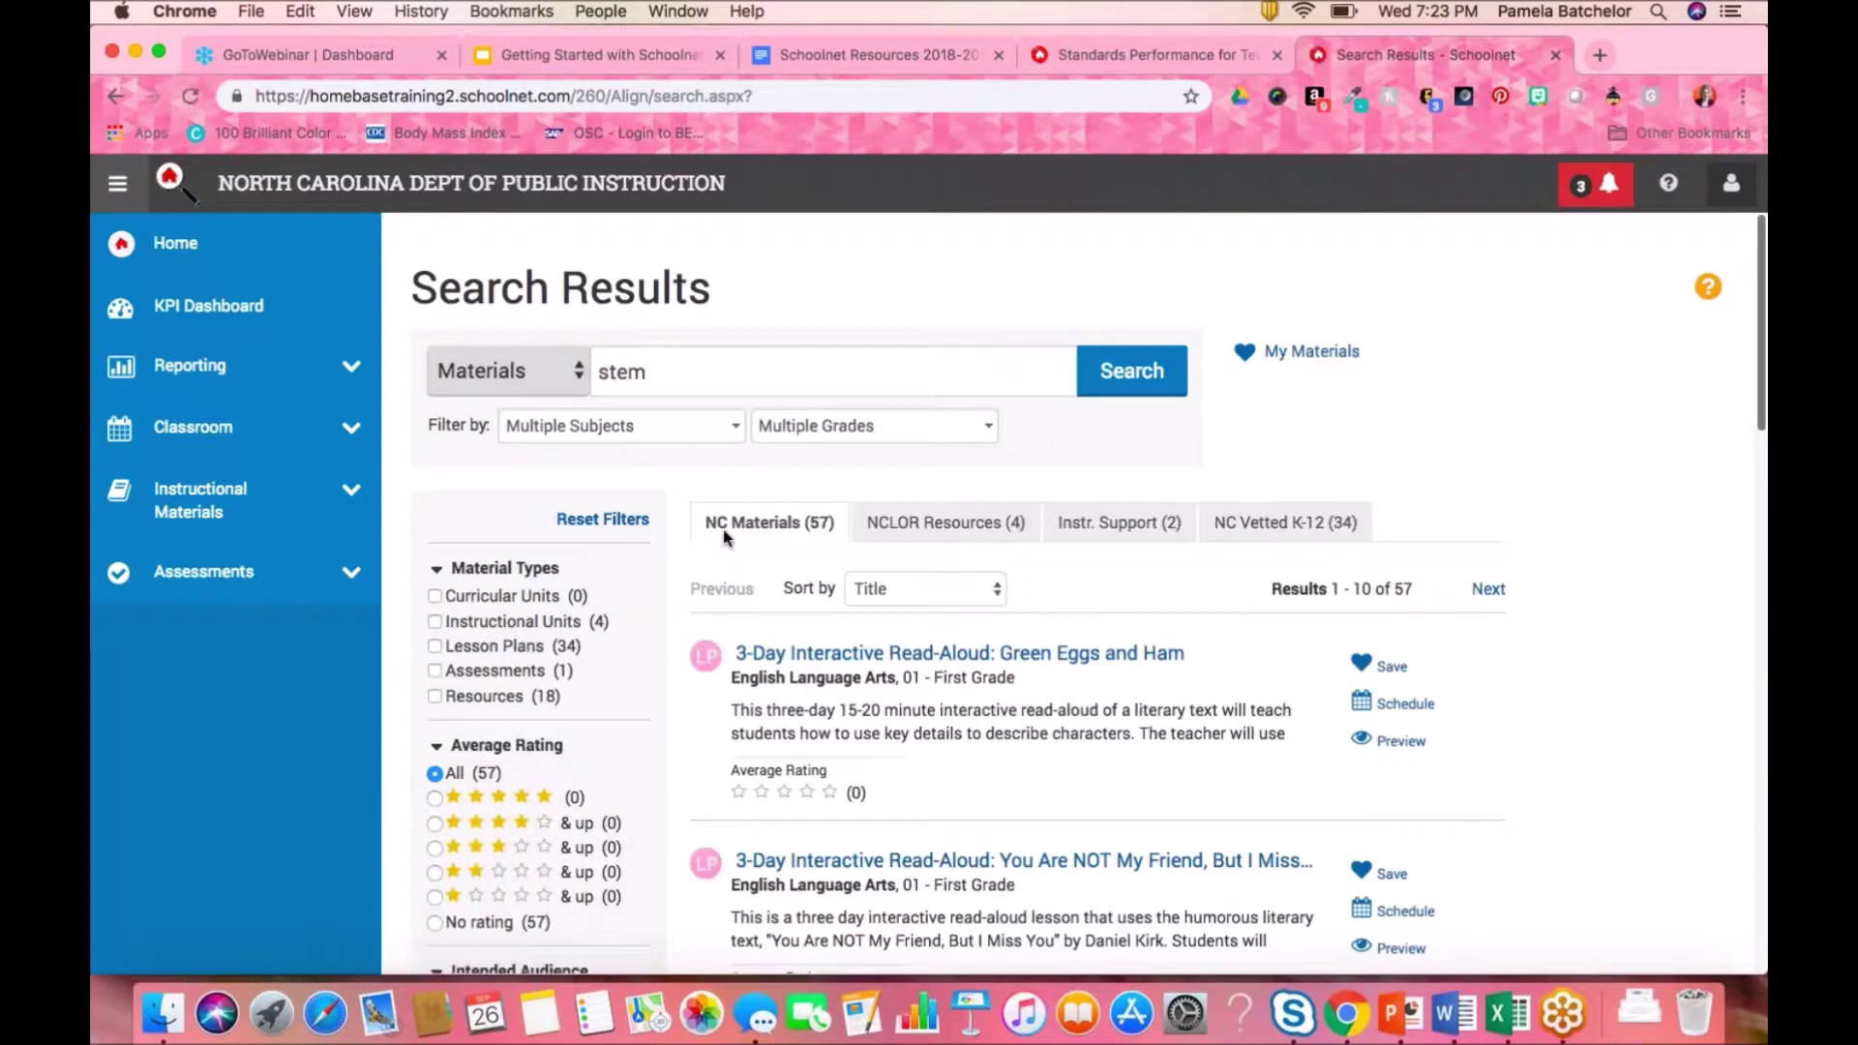
Examine the NC Materials search results for "stem" along with the available refinement filters
{"action": "scroll", "coordinate": [1271, 655], "scroll_direction": "down", "scroll_amount": 3}
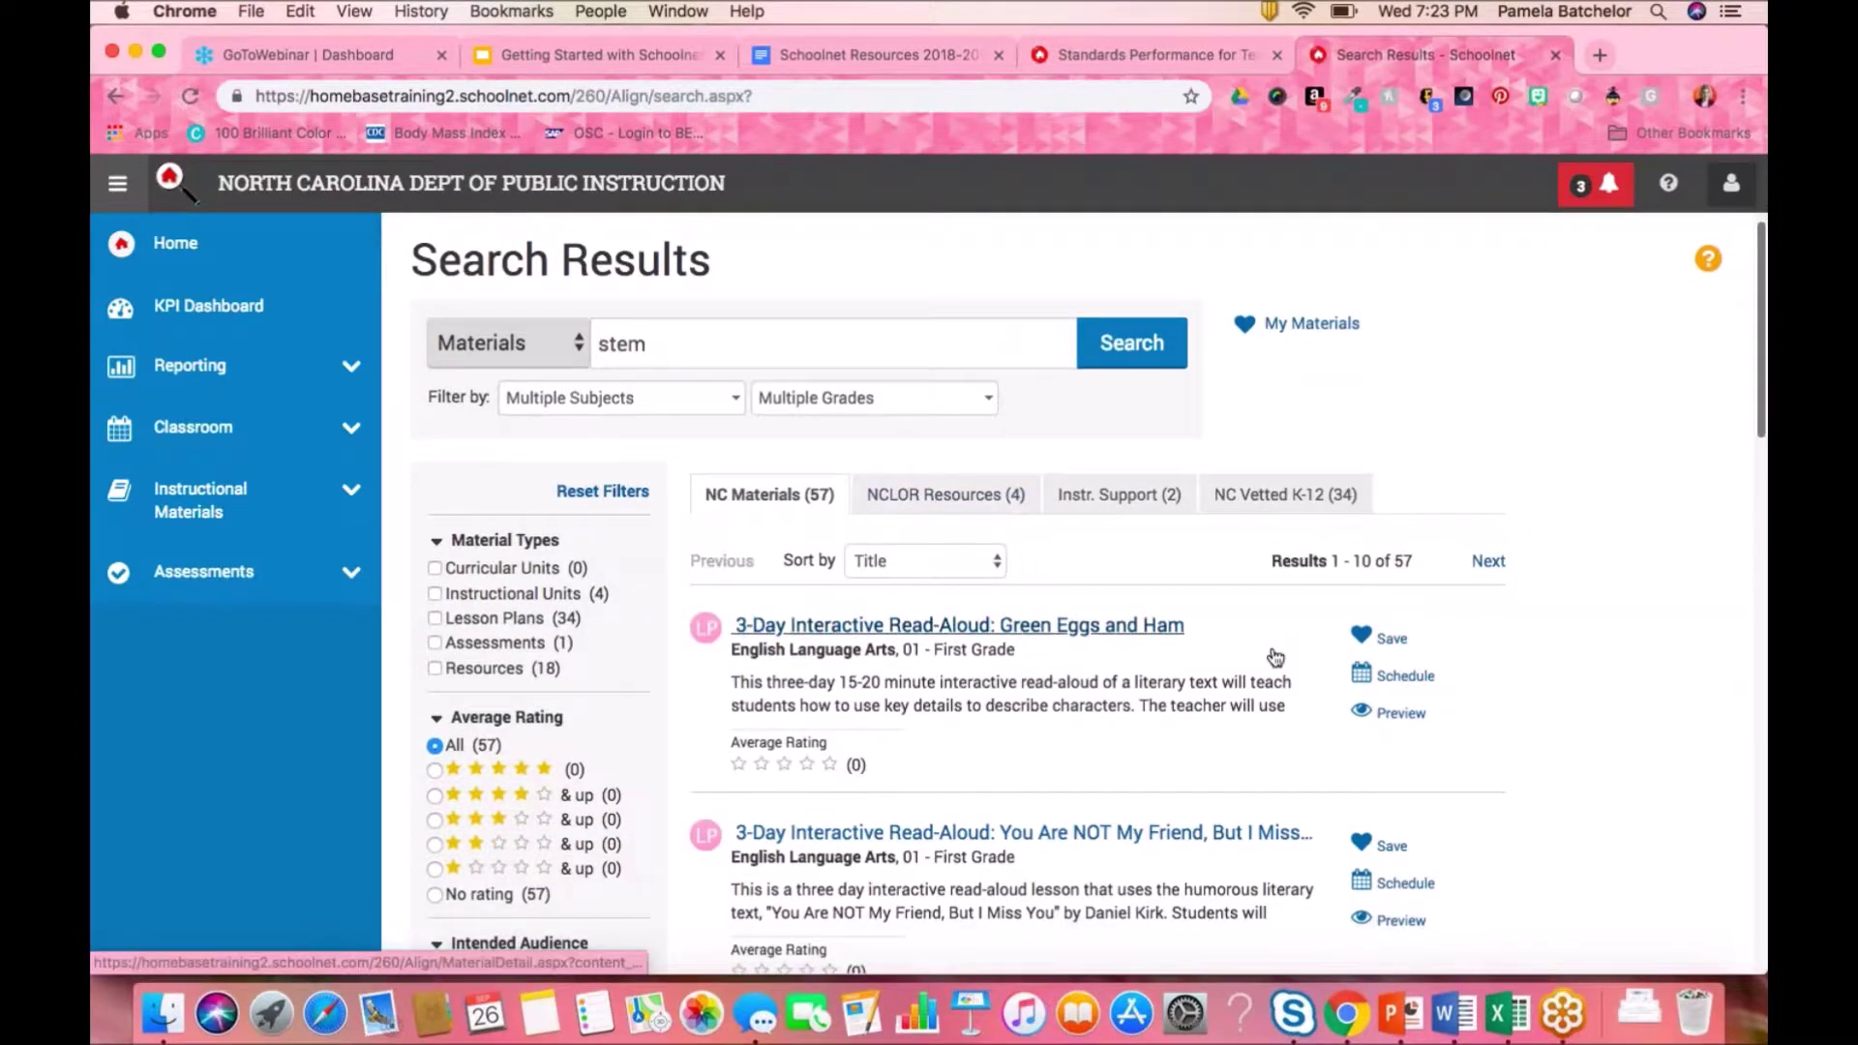
{"action": "scroll", "coordinate": [1275, 658], "scroll_direction": "down", "scroll_amount": 9}
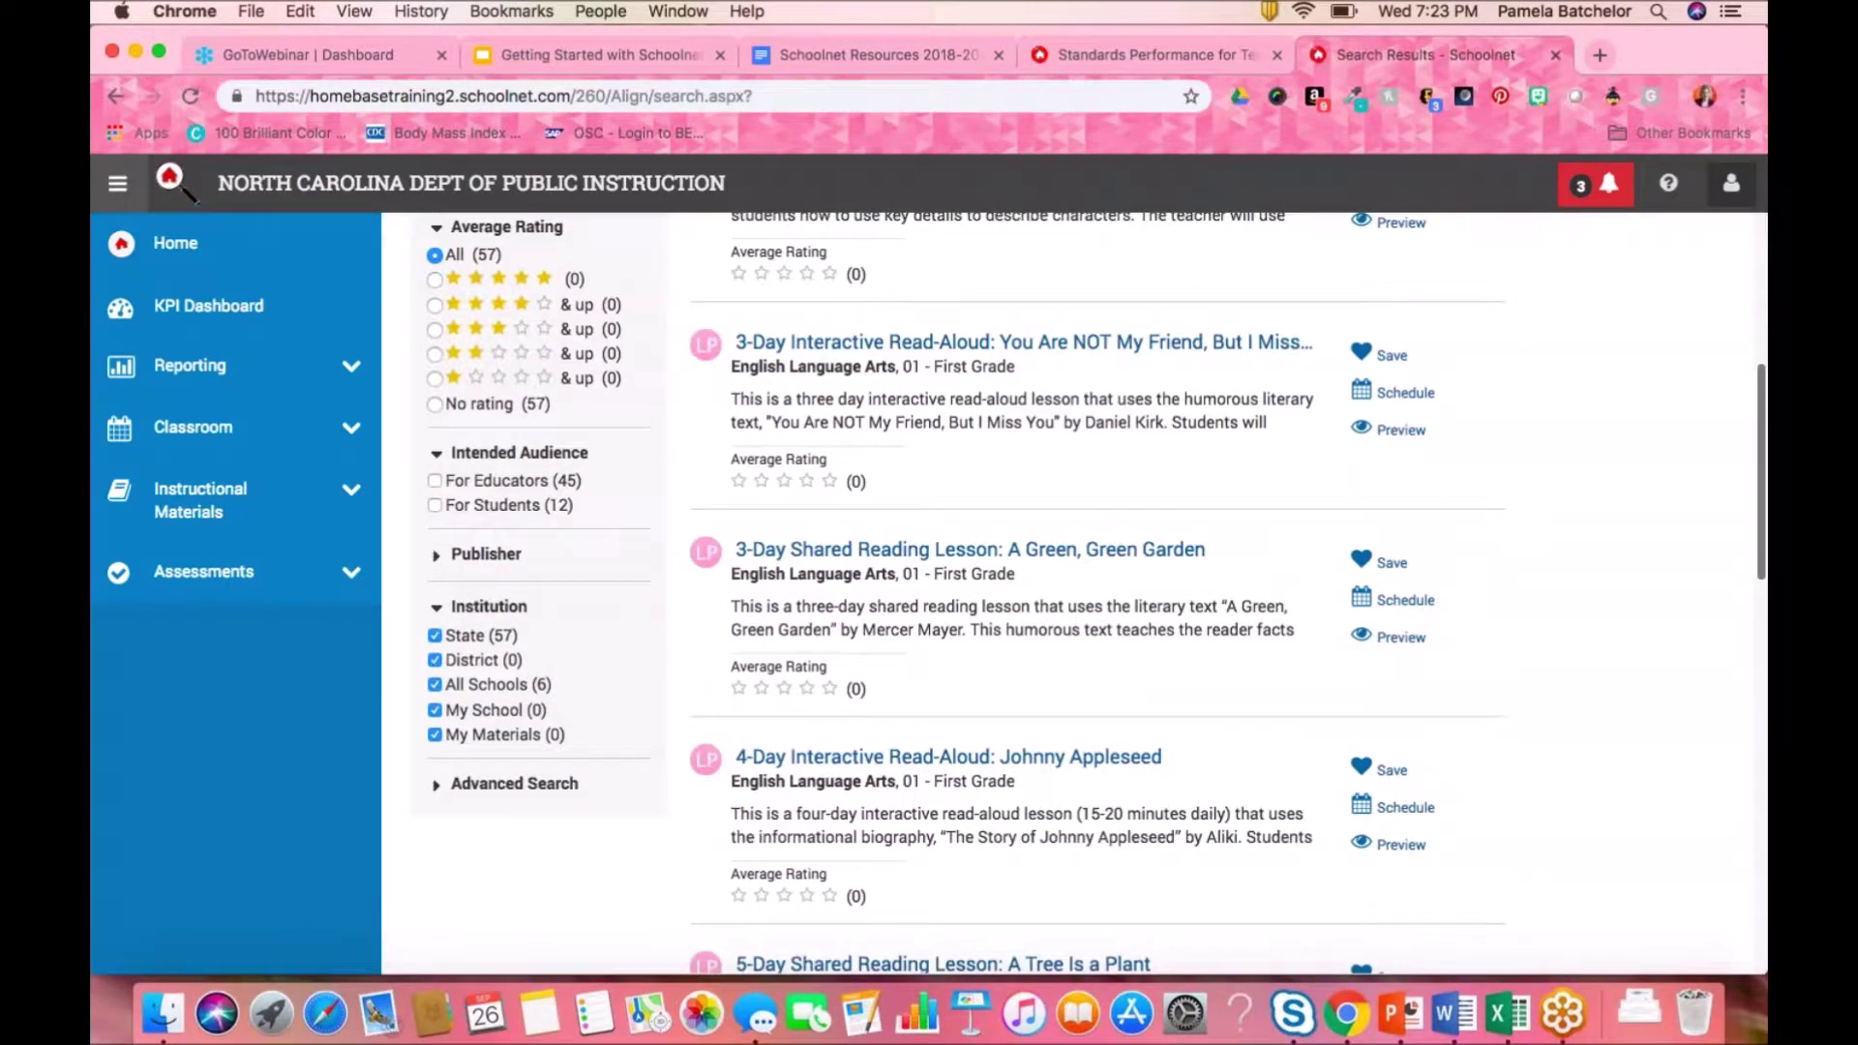
{"action": "scroll", "coordinate": [1165, 571], "scroll_direction": "down", "scroll_amount": 8}
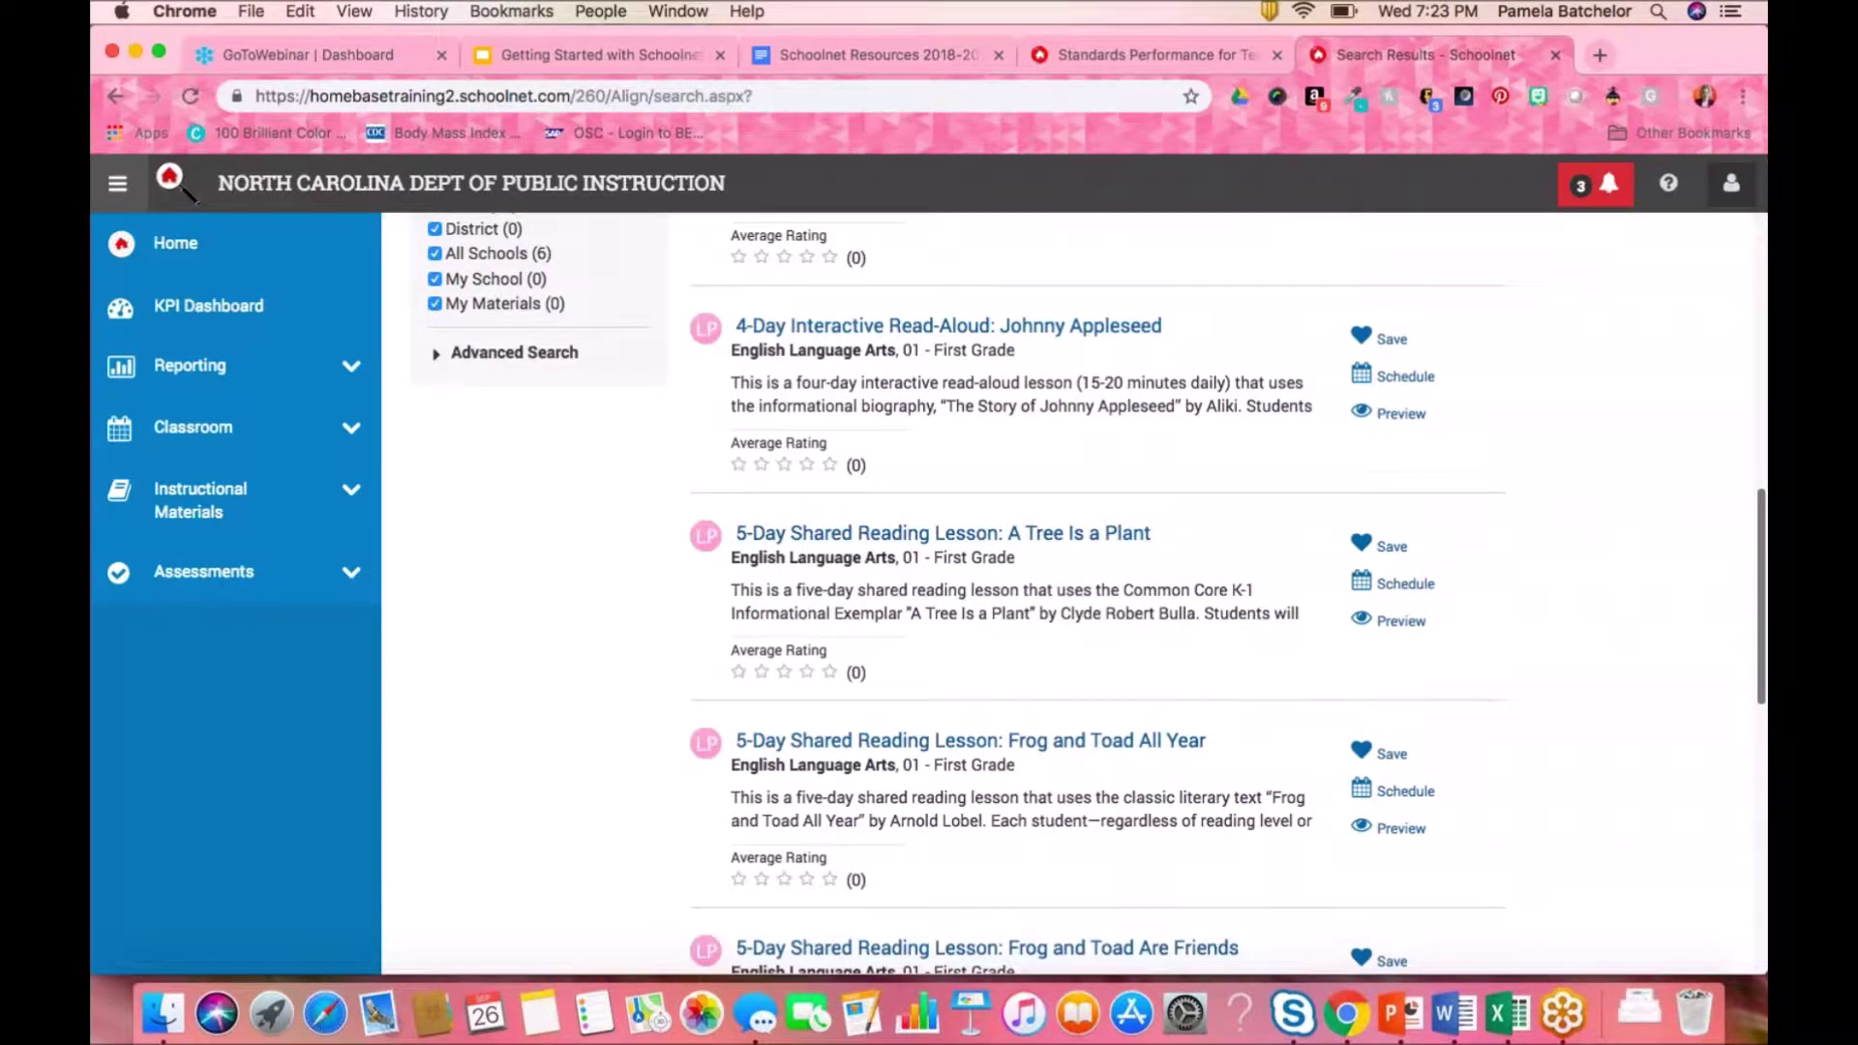
{"action": "scroll", "coordinate": [1097, 593], "scroll_direction": "down", "scroll_amount": 7}
{"action": "scroll", "coordinate": [1097, 593], "scroll_direction": "up", "scroll_amount": 9}
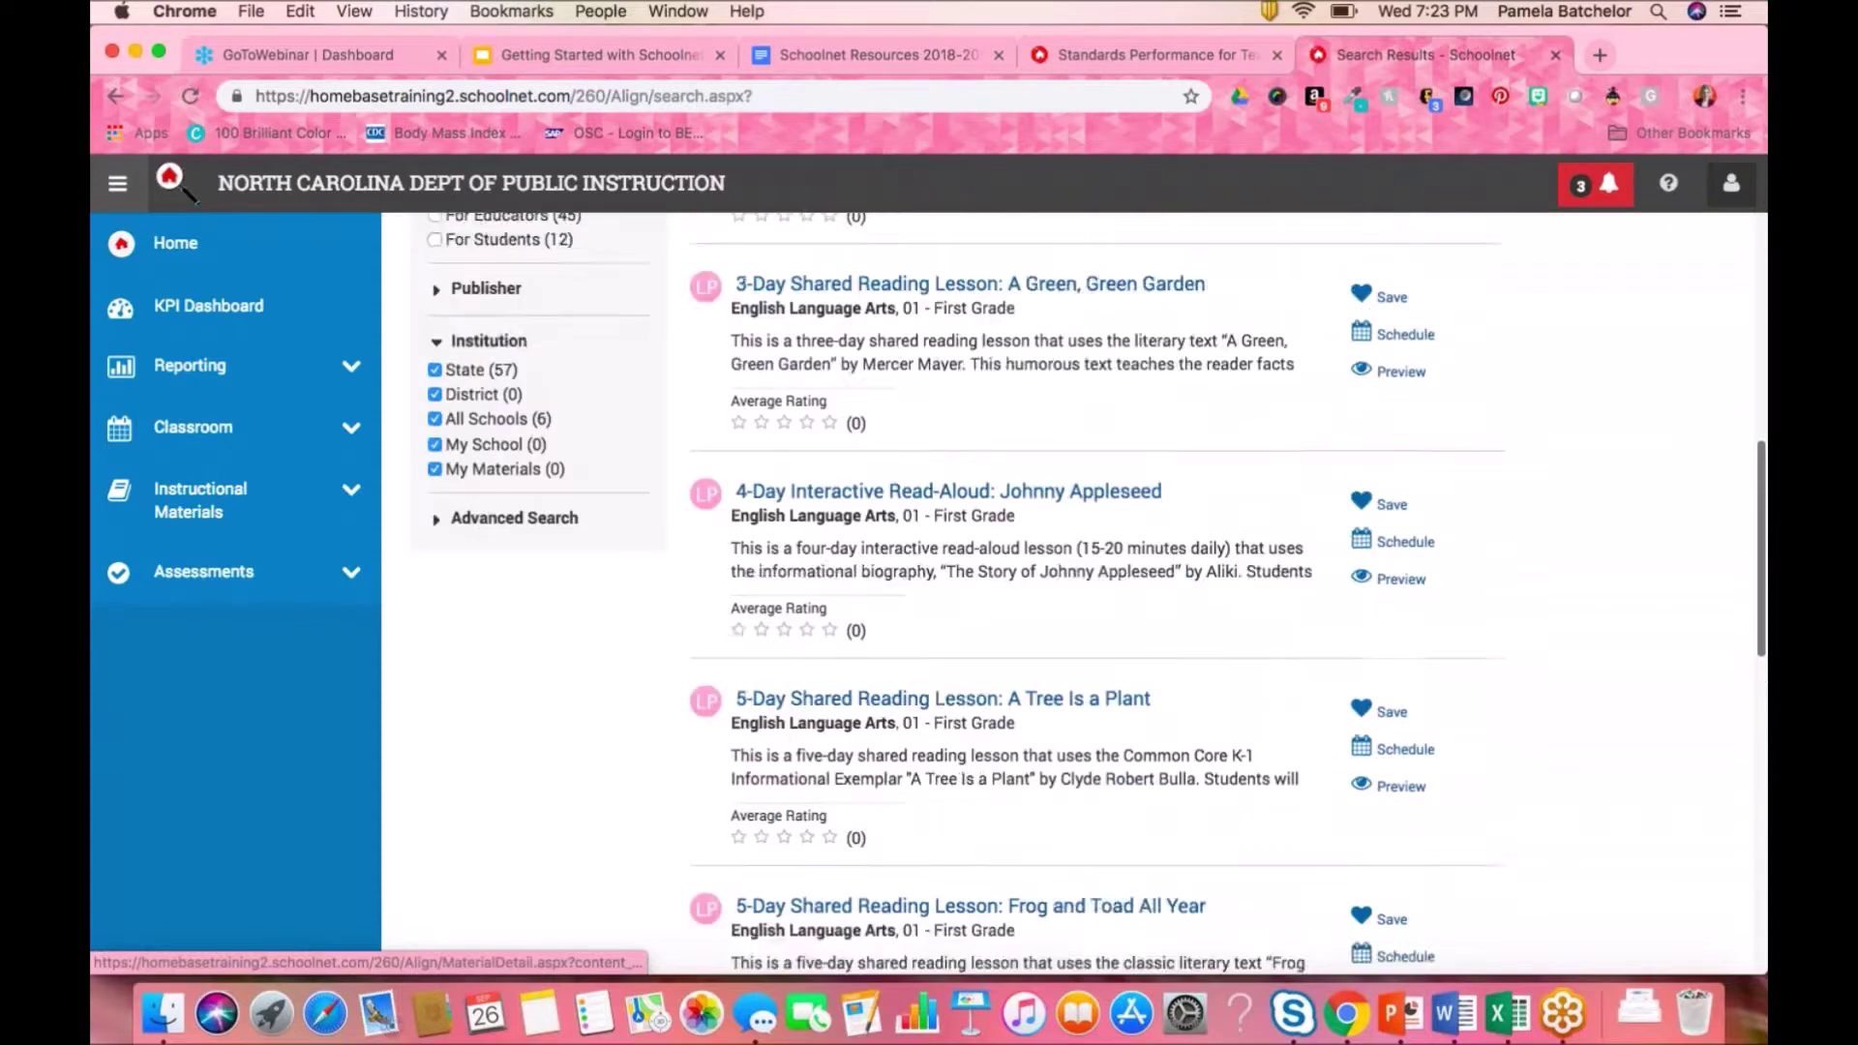
{"action": "scroll", "coordinate": [1097, 594], "scroll_direction": "up", "scroll_amount": 12}
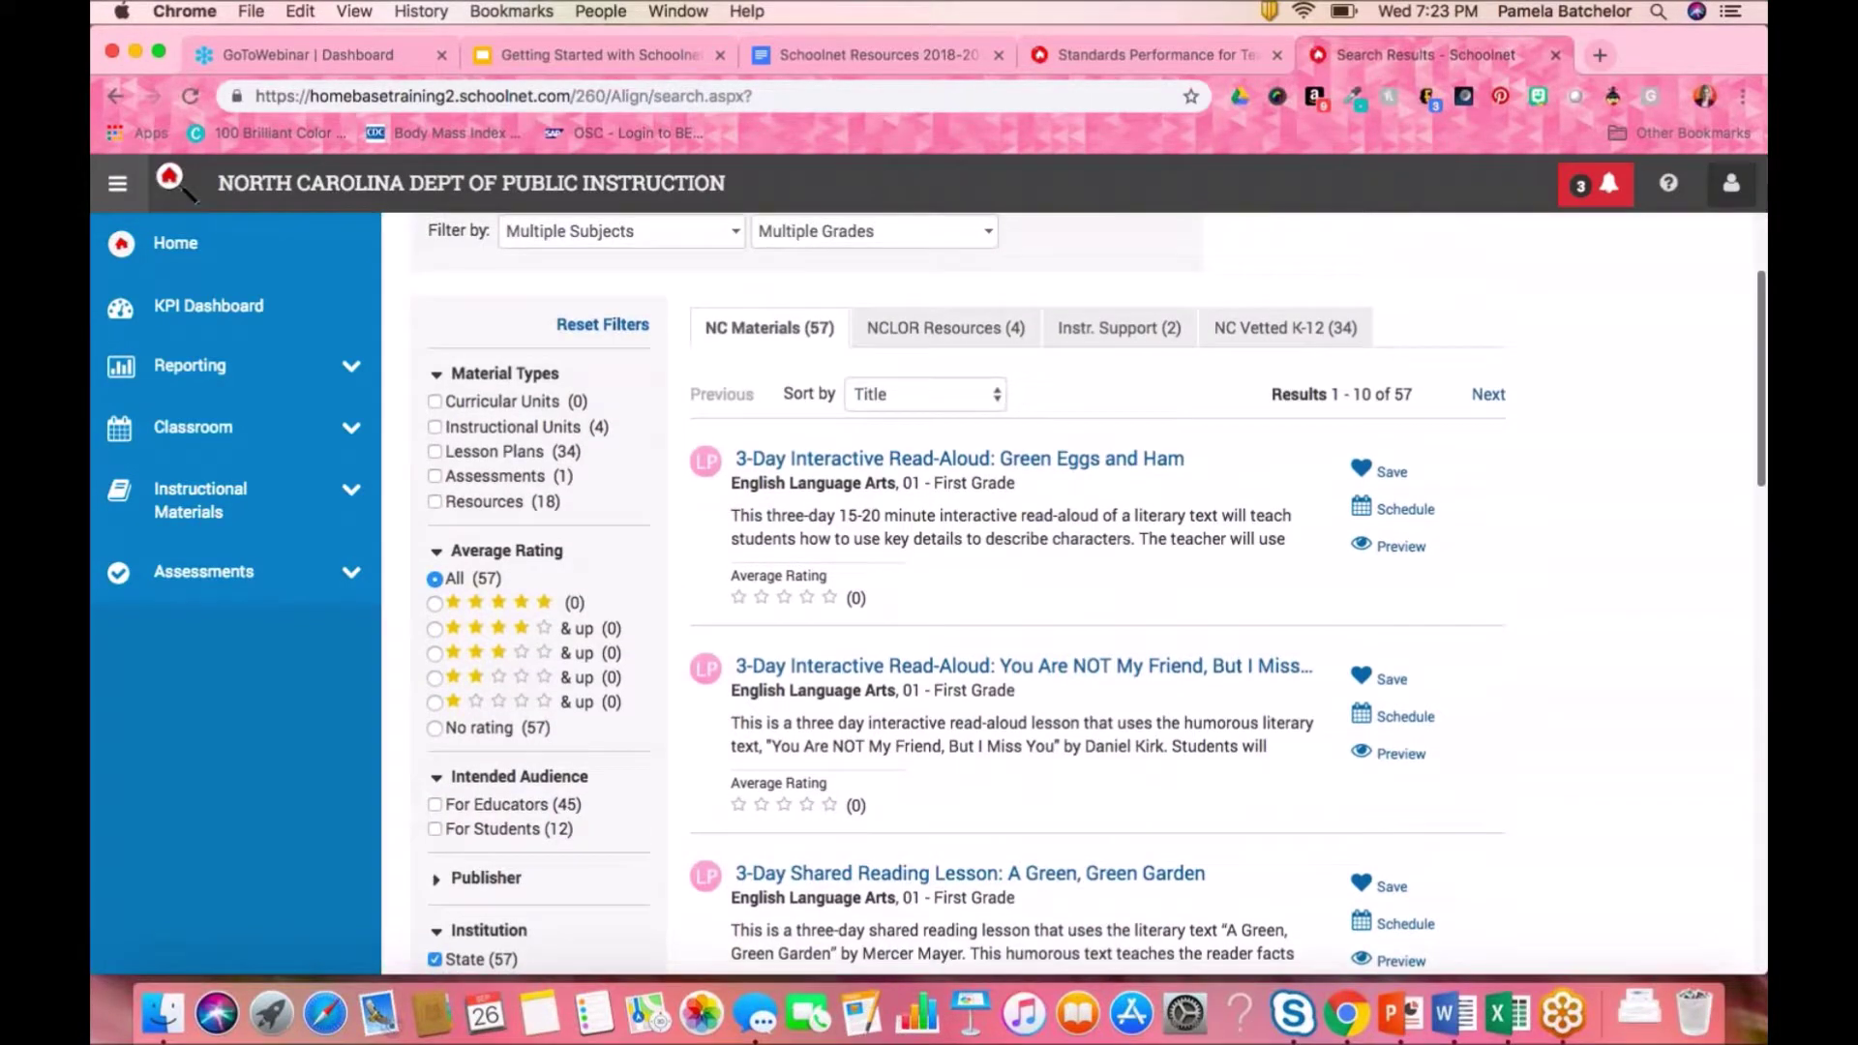
{"action": "scroll", "coordinate": [1142, 634], "scroll_direction": "up", "scroll_amount": 4}
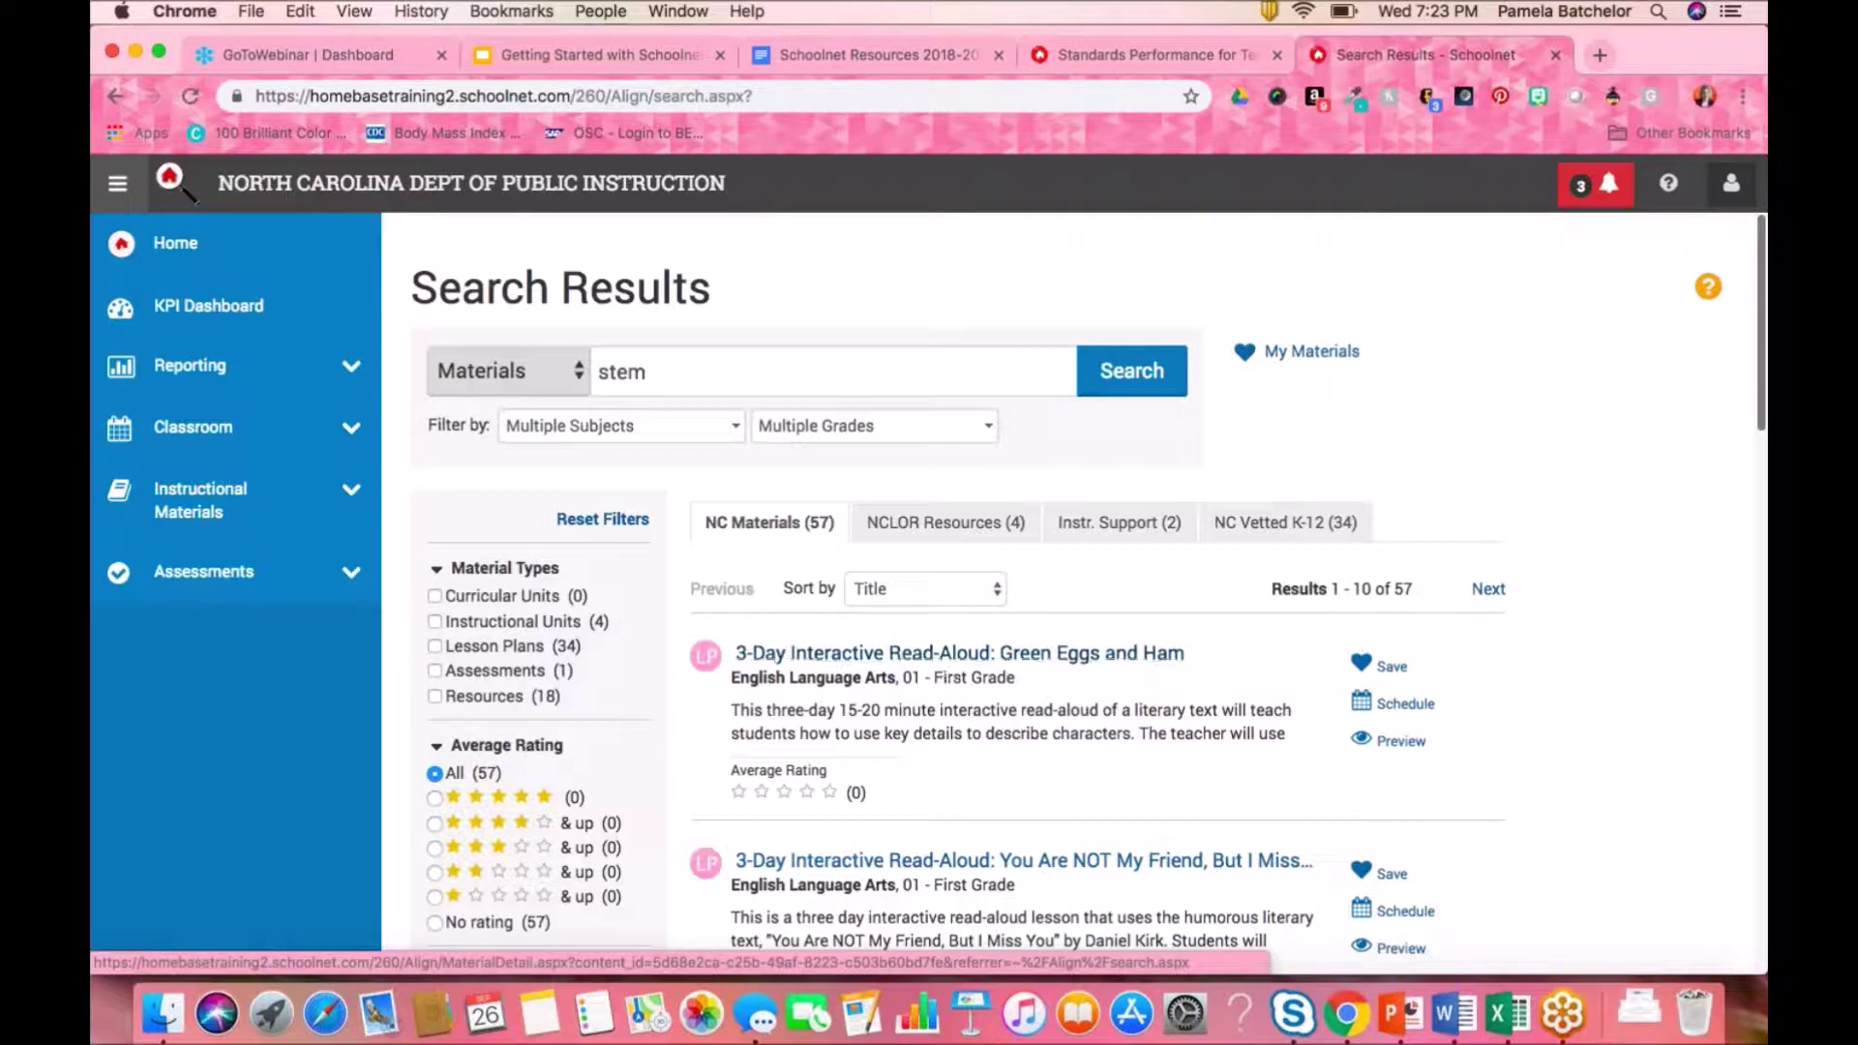
Filter the "stem" search results to show only the Instructional Units material type
{"action": "scroll", "coordinate": [730, 706], "scroll_direction": "down", "scroll_amount": 5}
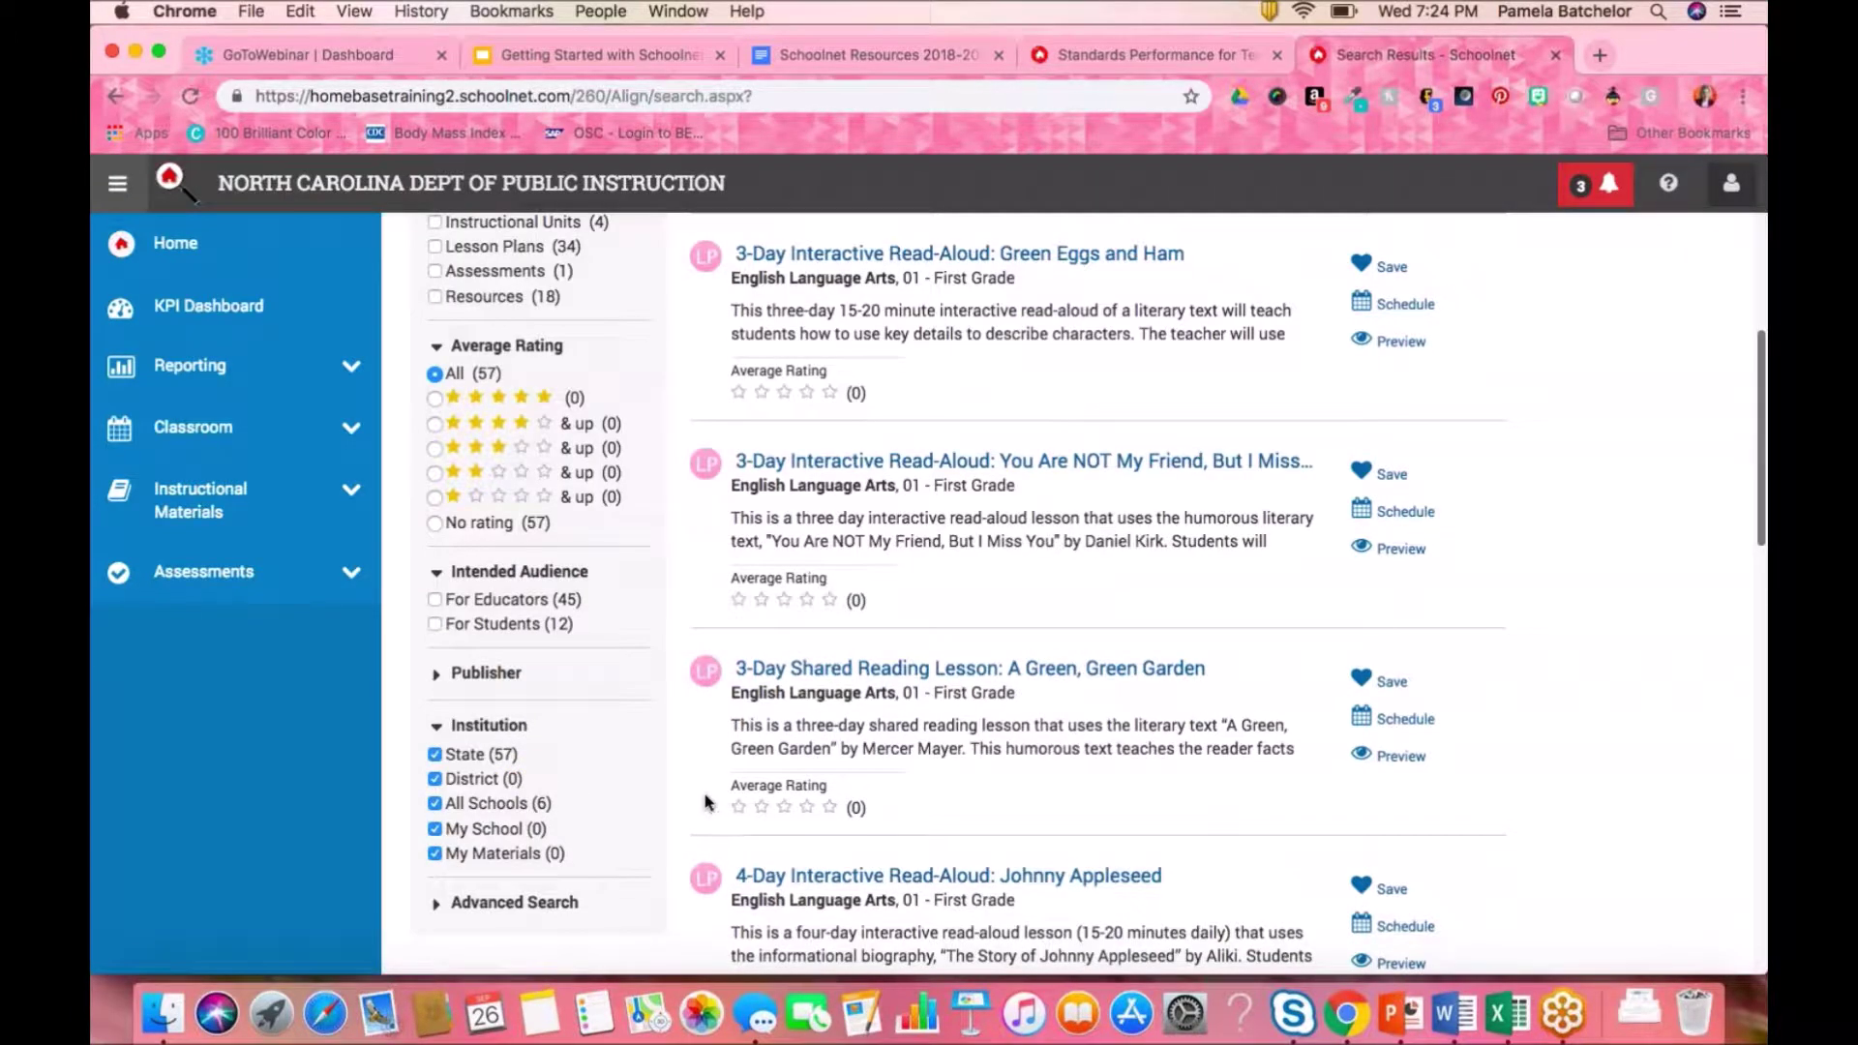
{"action": "scroll", "coordinate": [709, 802], "scroll_direction": "down", "scroll_amount": 4}
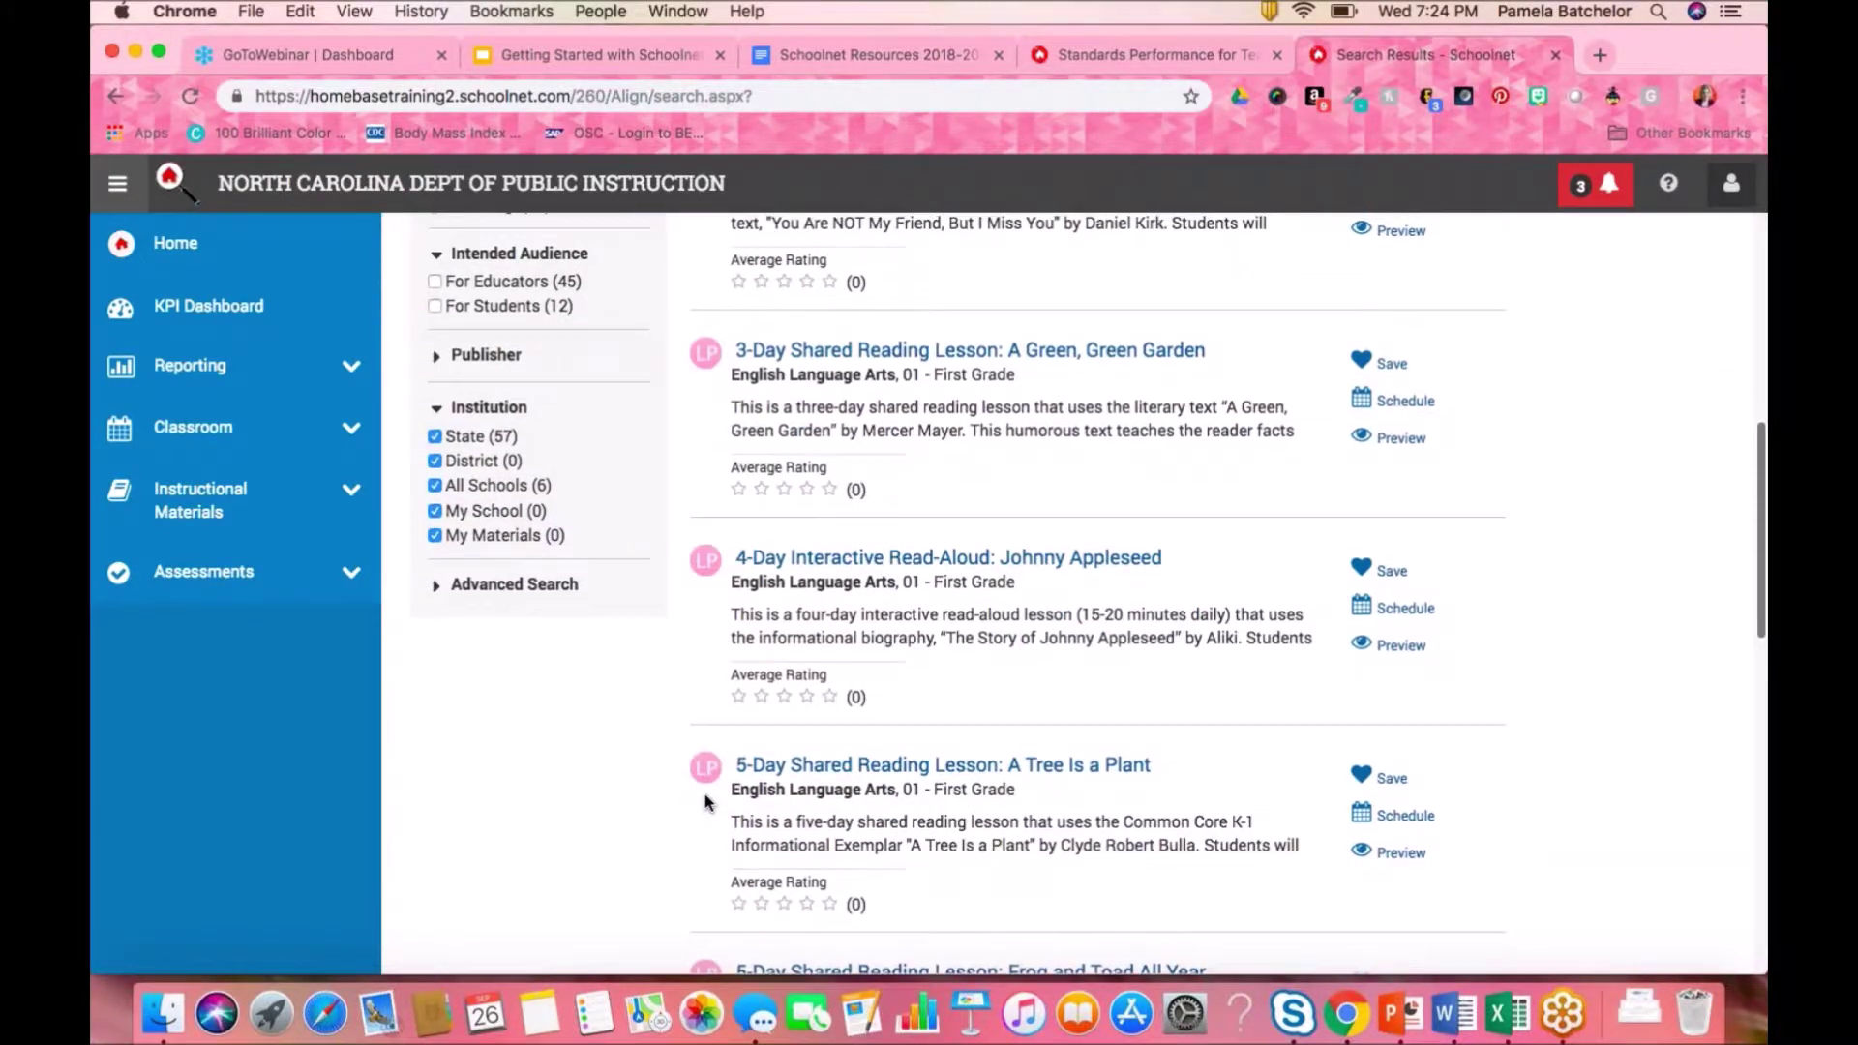
{"action": "scroll", "coordinate": [709, 803], "scroll_direction": "up", "scroll_amount": 2}
{"action": "scroll", "coordinate": [709, 802], "scroll_direction": "up", "scroll_amount": 5}
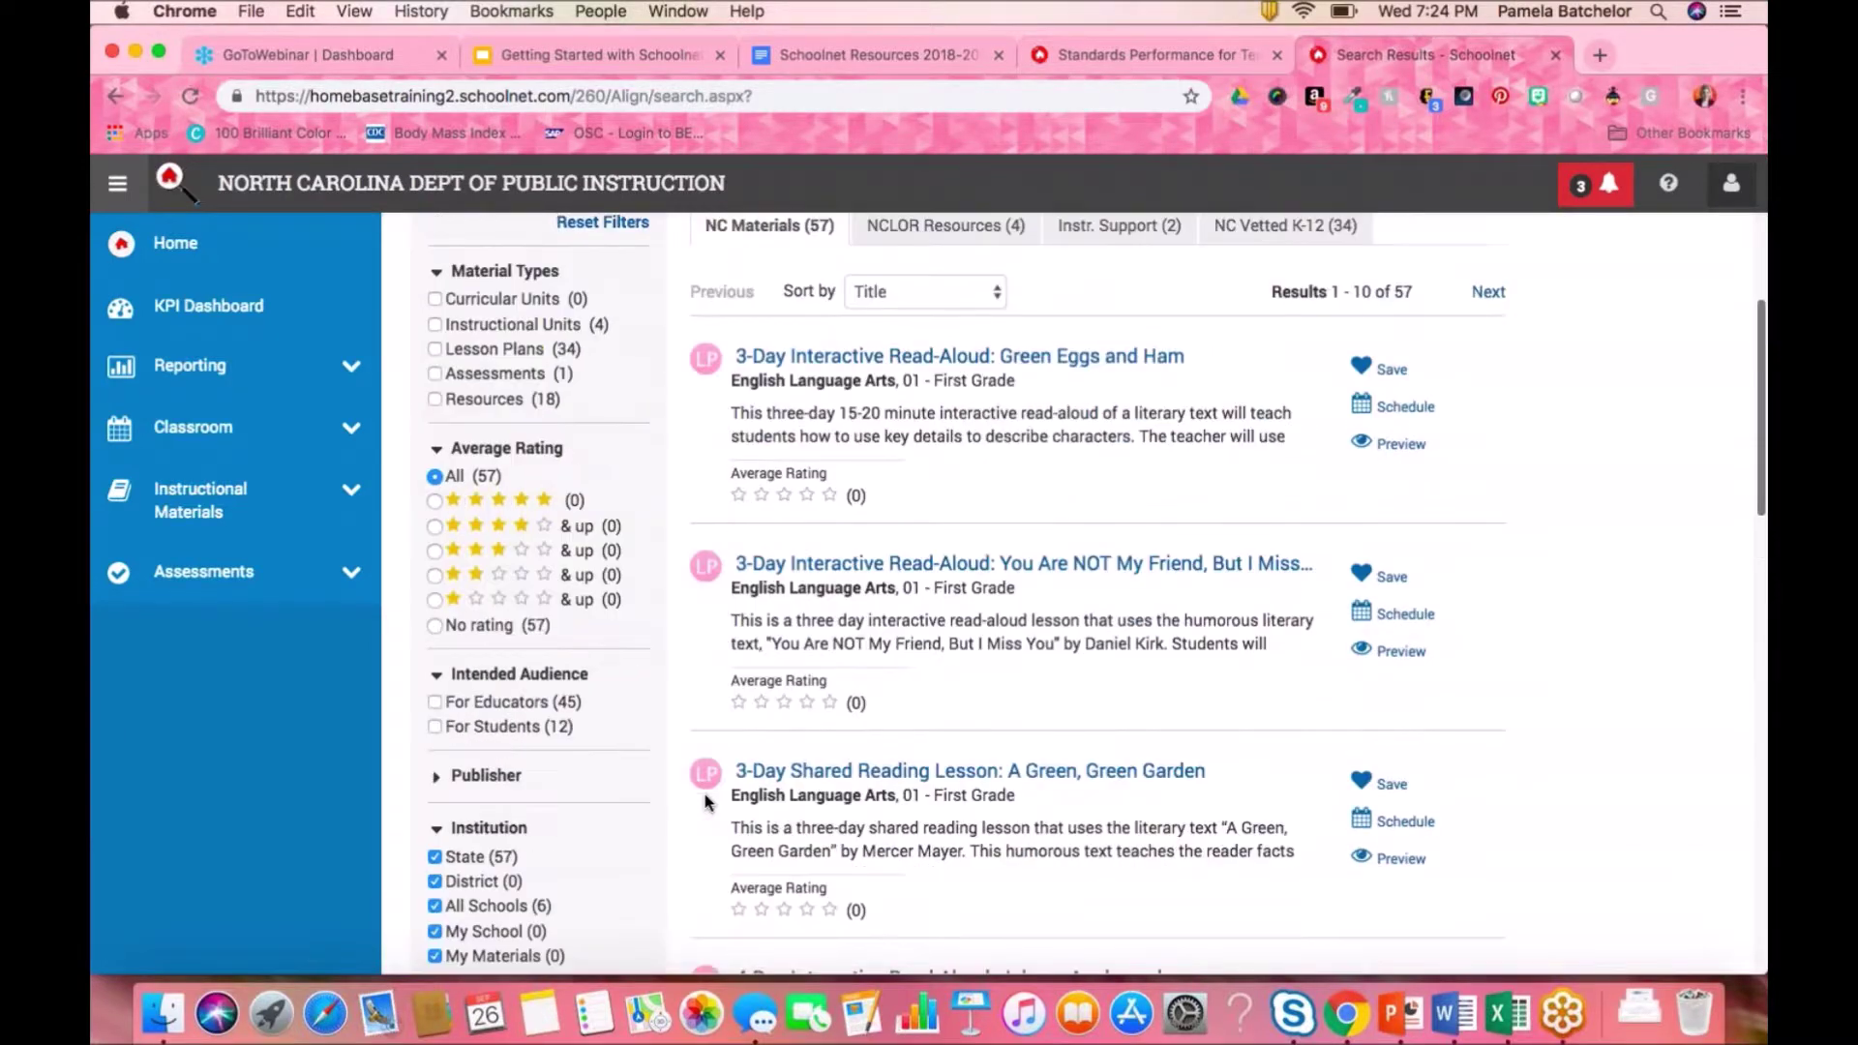
{"action": "scroll", "coordinate": [708, 802], "scroll_direction": "up", "scroll_amount": 2}
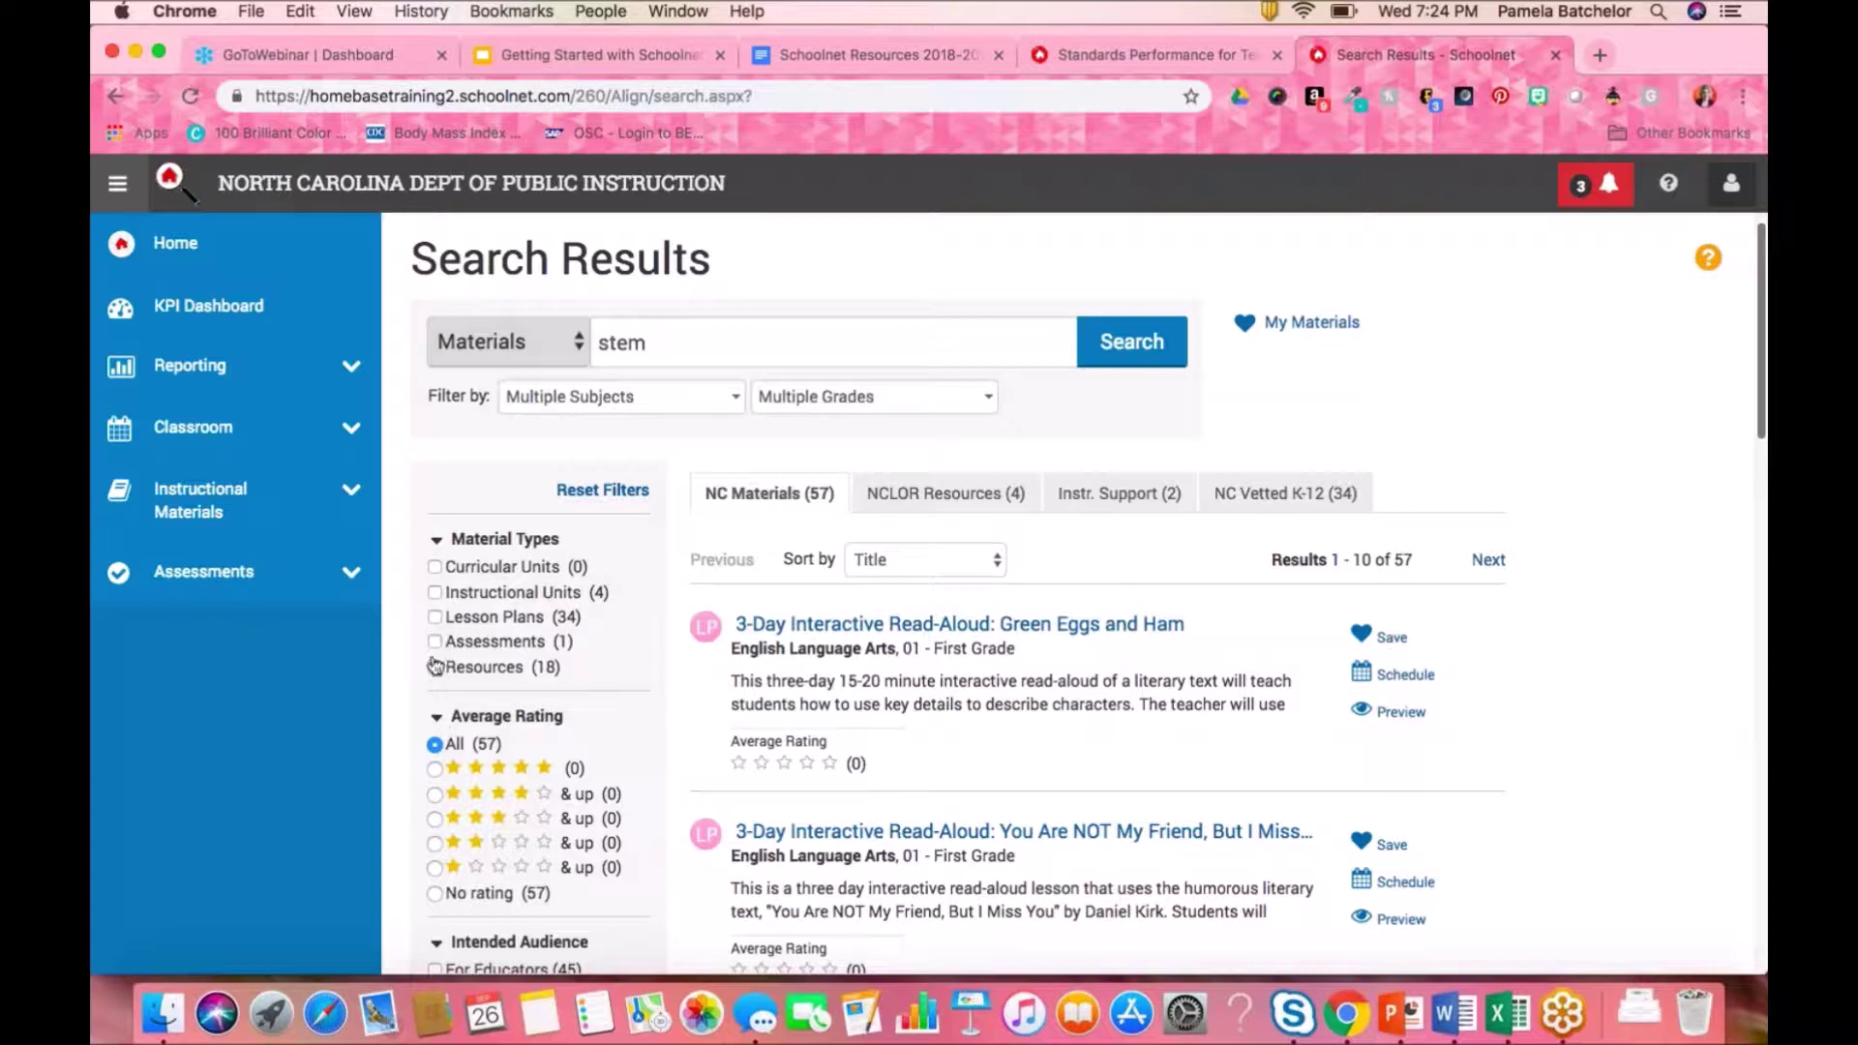
{"action": "left_click", "coordinate": [436, 595]}
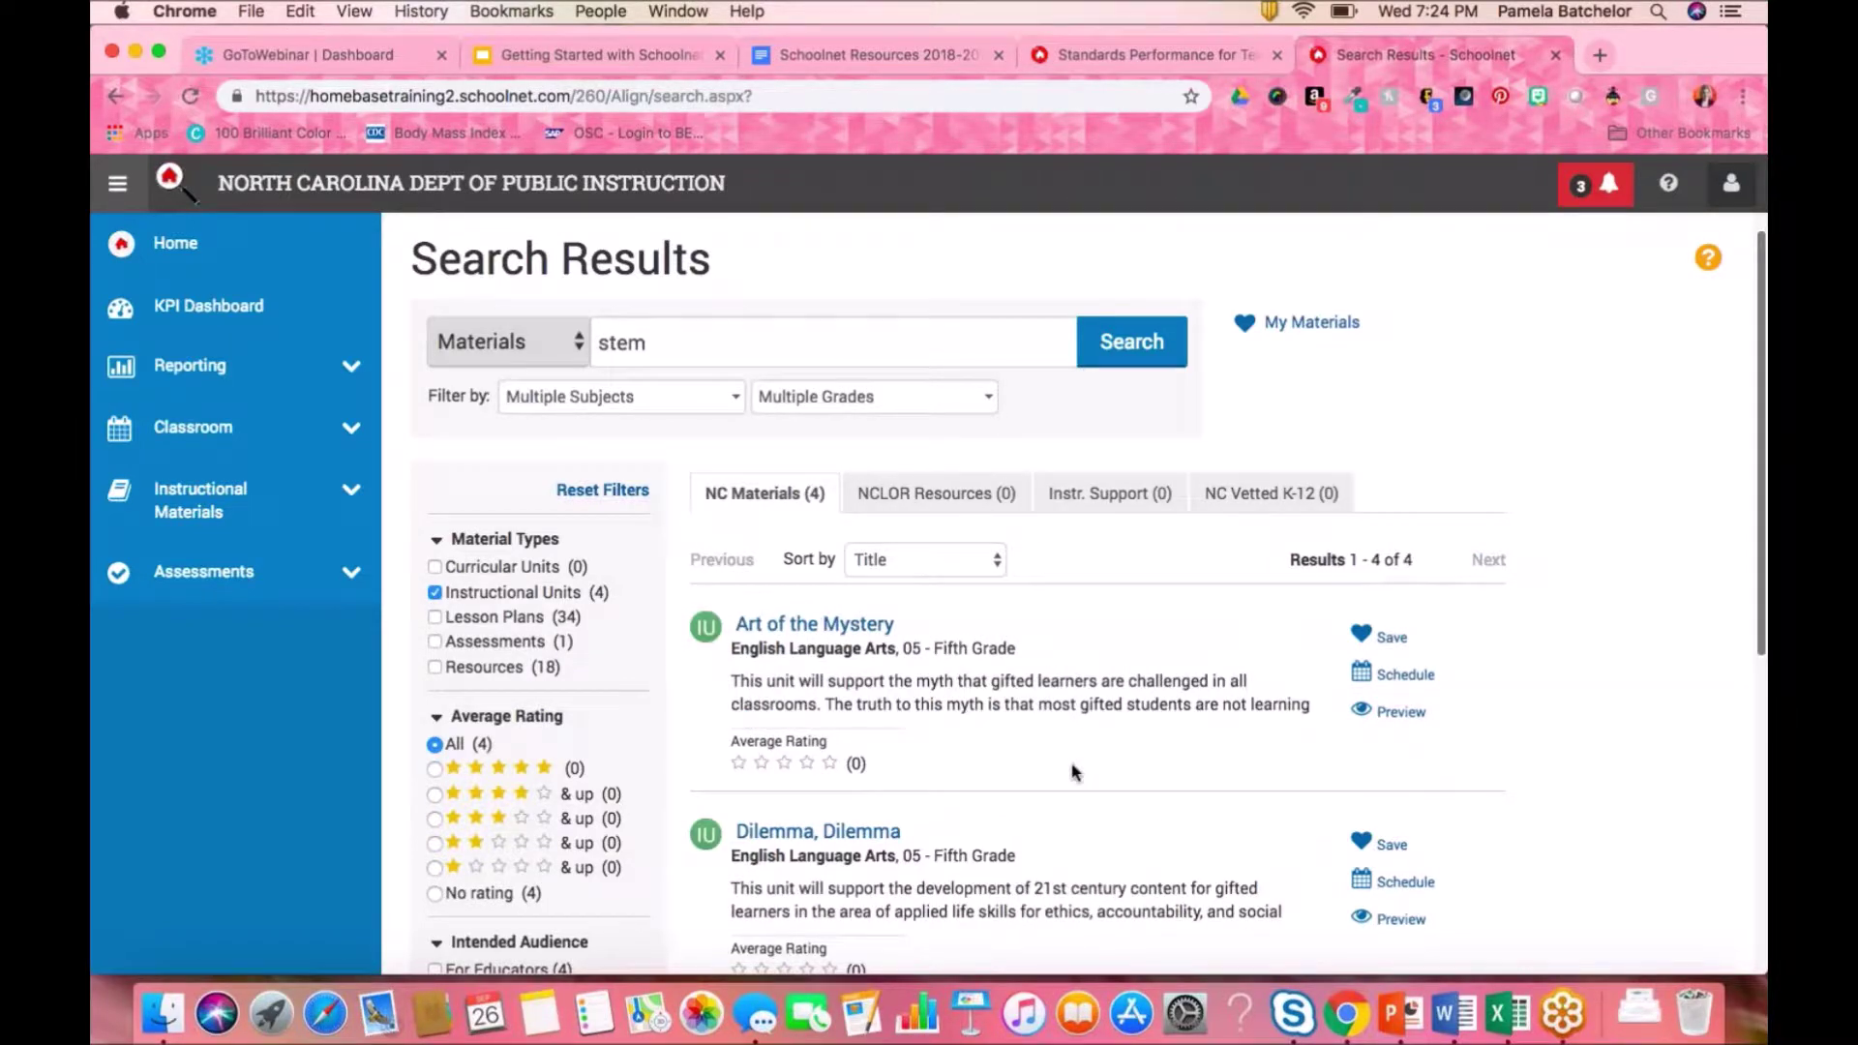
Save the Dilemma, Dilemma instructional unit from the "stem" results and open the My Materials list
{"action": "scroll", "coordinate": [1073, 771], "scroll_direction": "down", "scroll_amount": 10}
{"action": "scroll", "coordinate": [1060, 698], "scroll_direction": "up", "scroll_amount": 8}
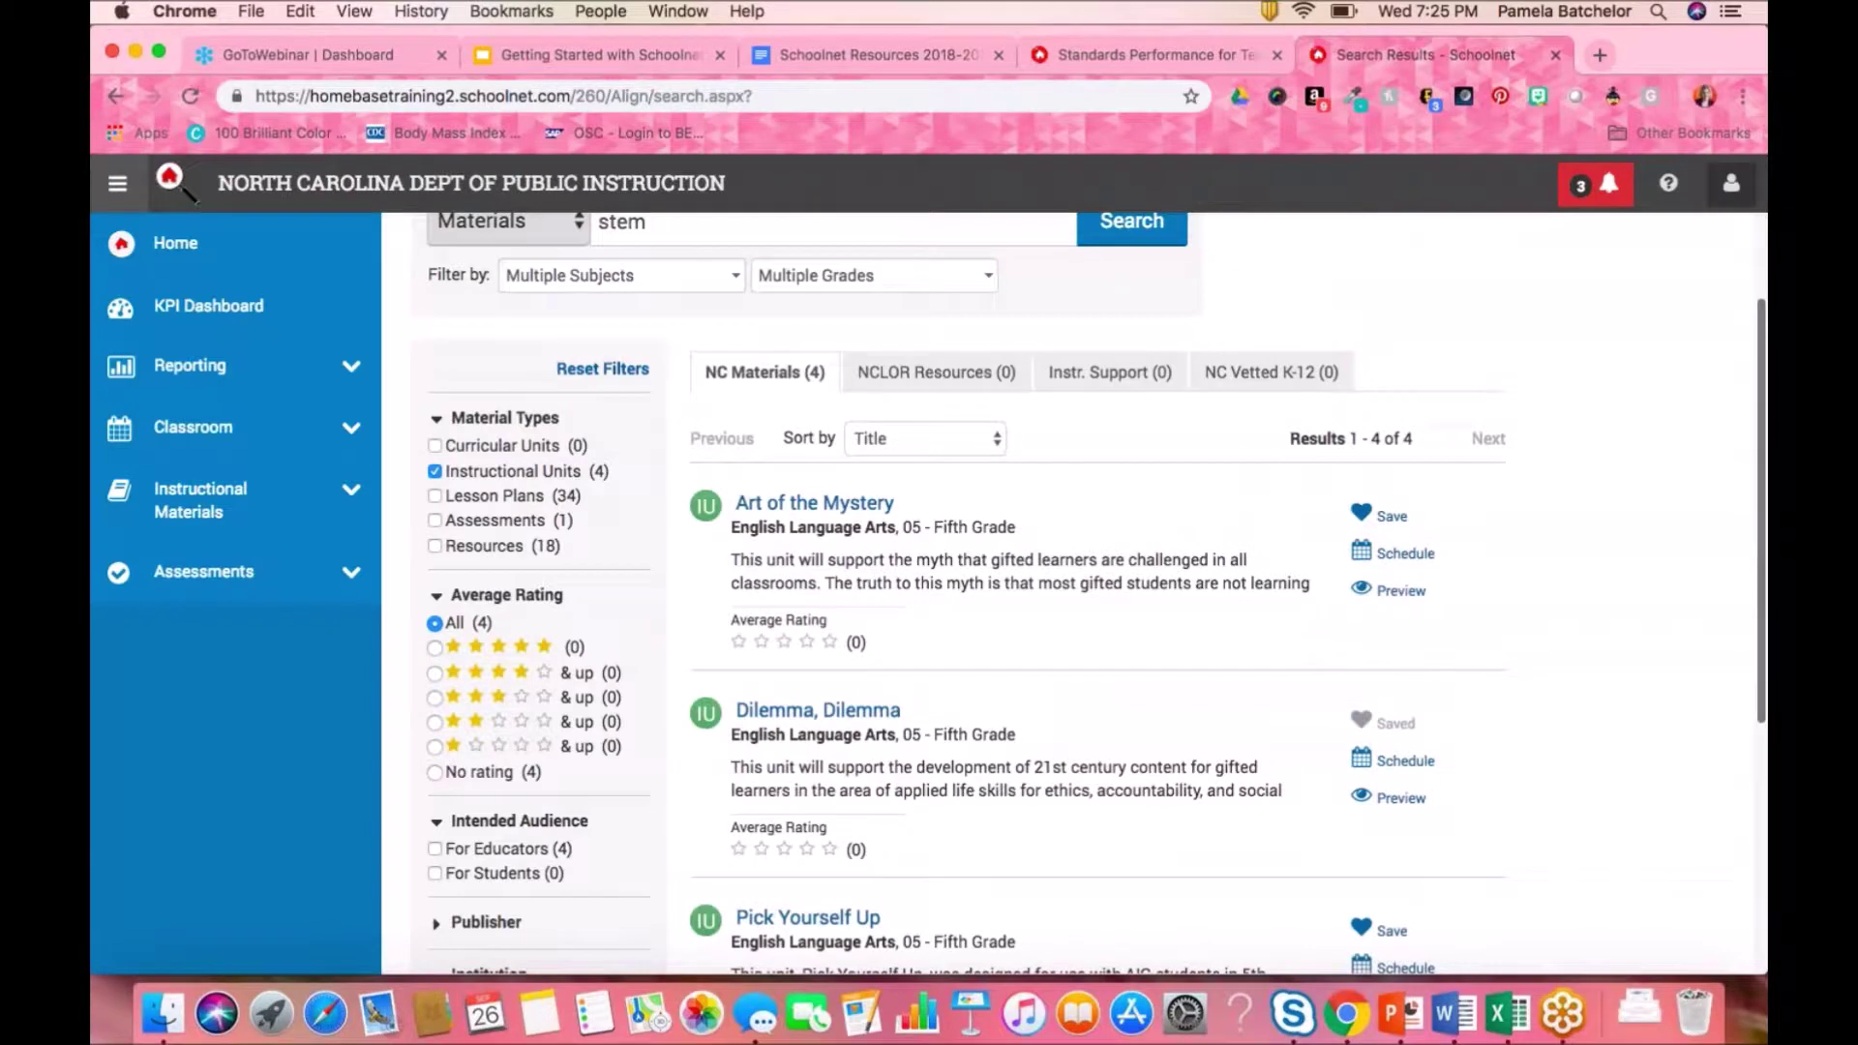
{"action": "left_click", "coordinate": [352, 489]}
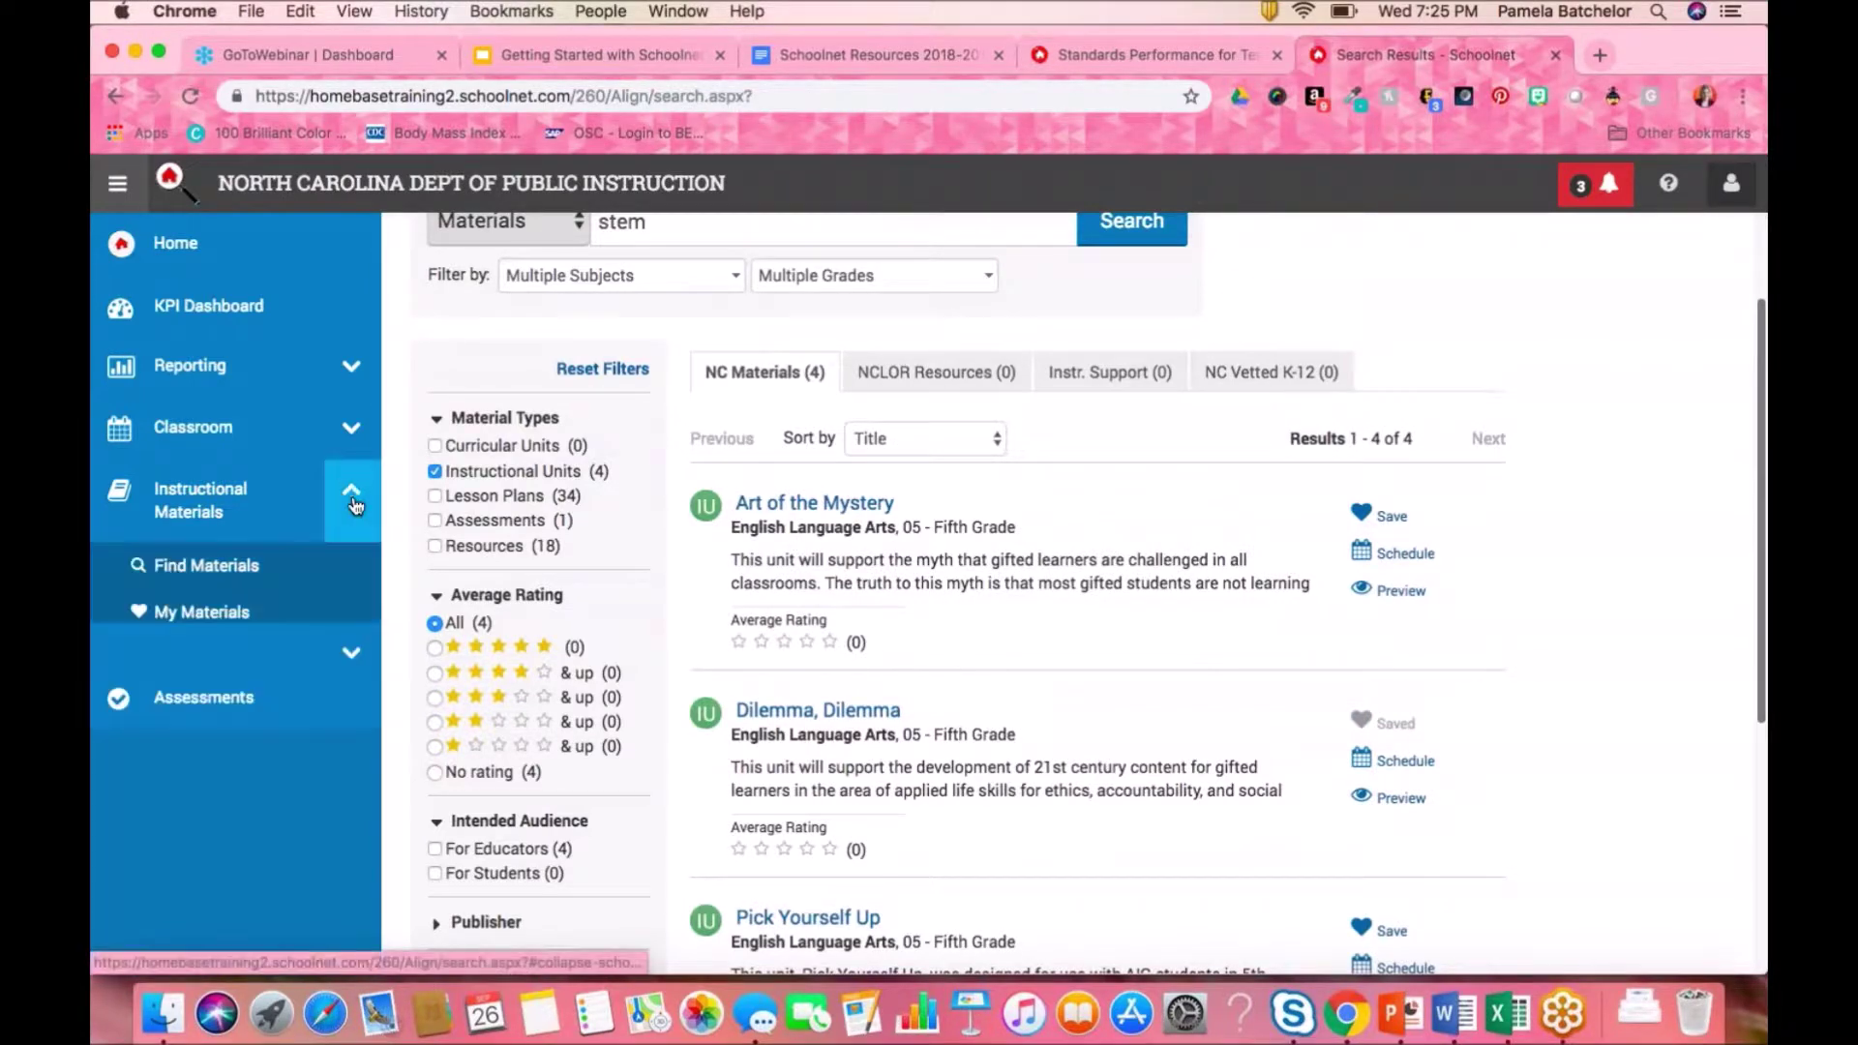
{"action": "left_click", "coordinate": [228, 621]}
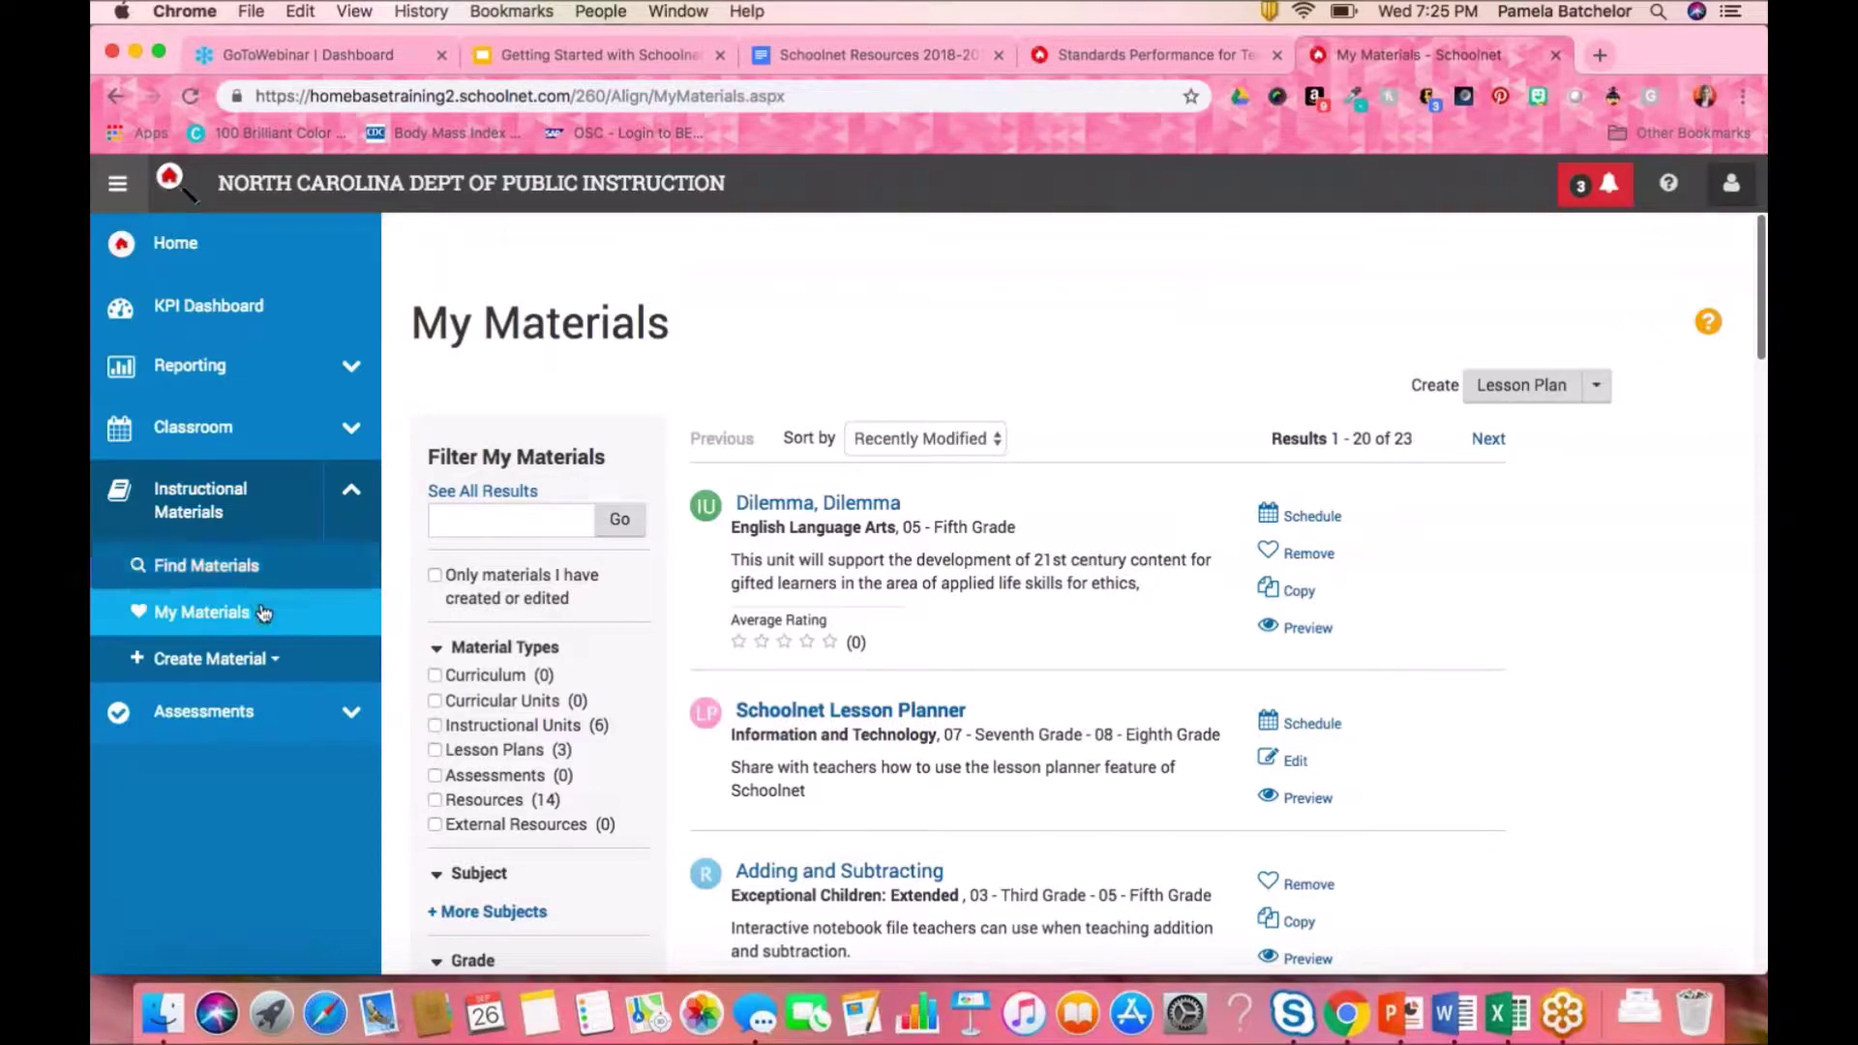
Return to the Find Materials page and switch the search type from Materials to Standards
{"action": "left_click", "coordinate": [210, 571]}
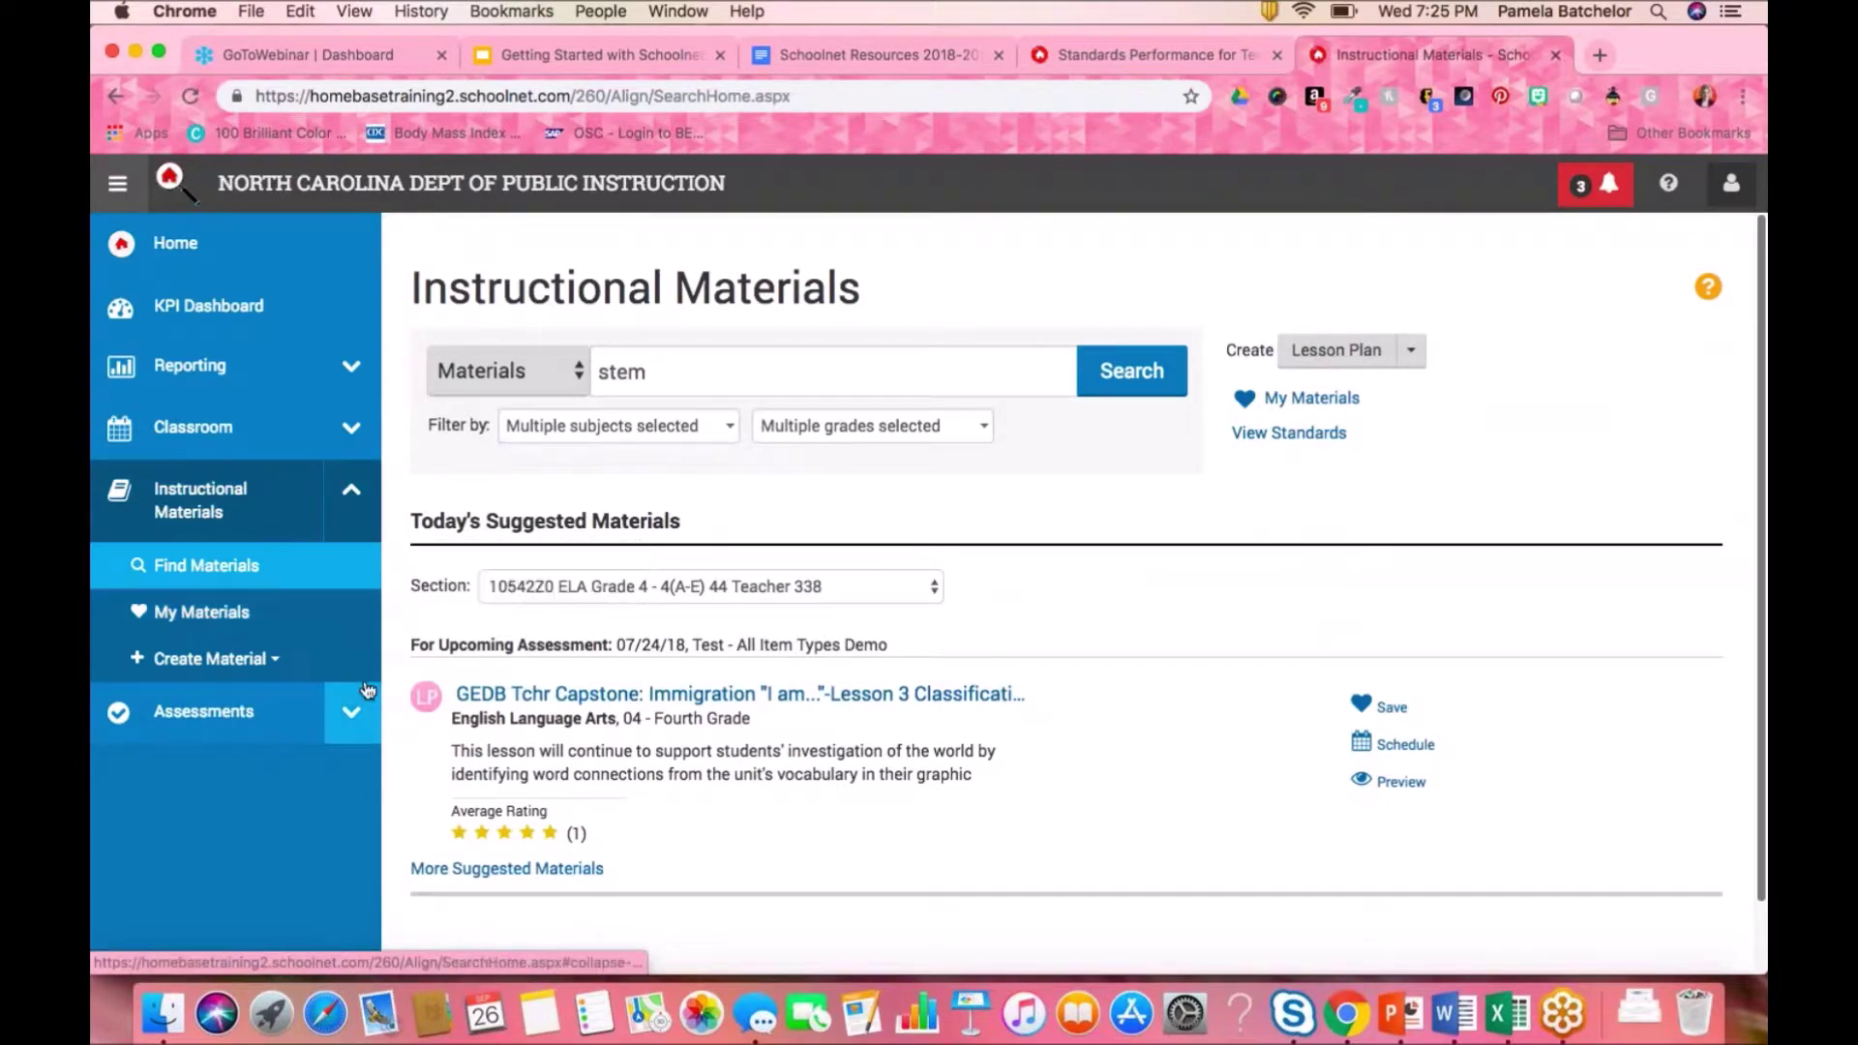
{"action": "left_click", "coordinate": [701, 439]}
{"action": "left_click", "coordinate": [701, 433]}
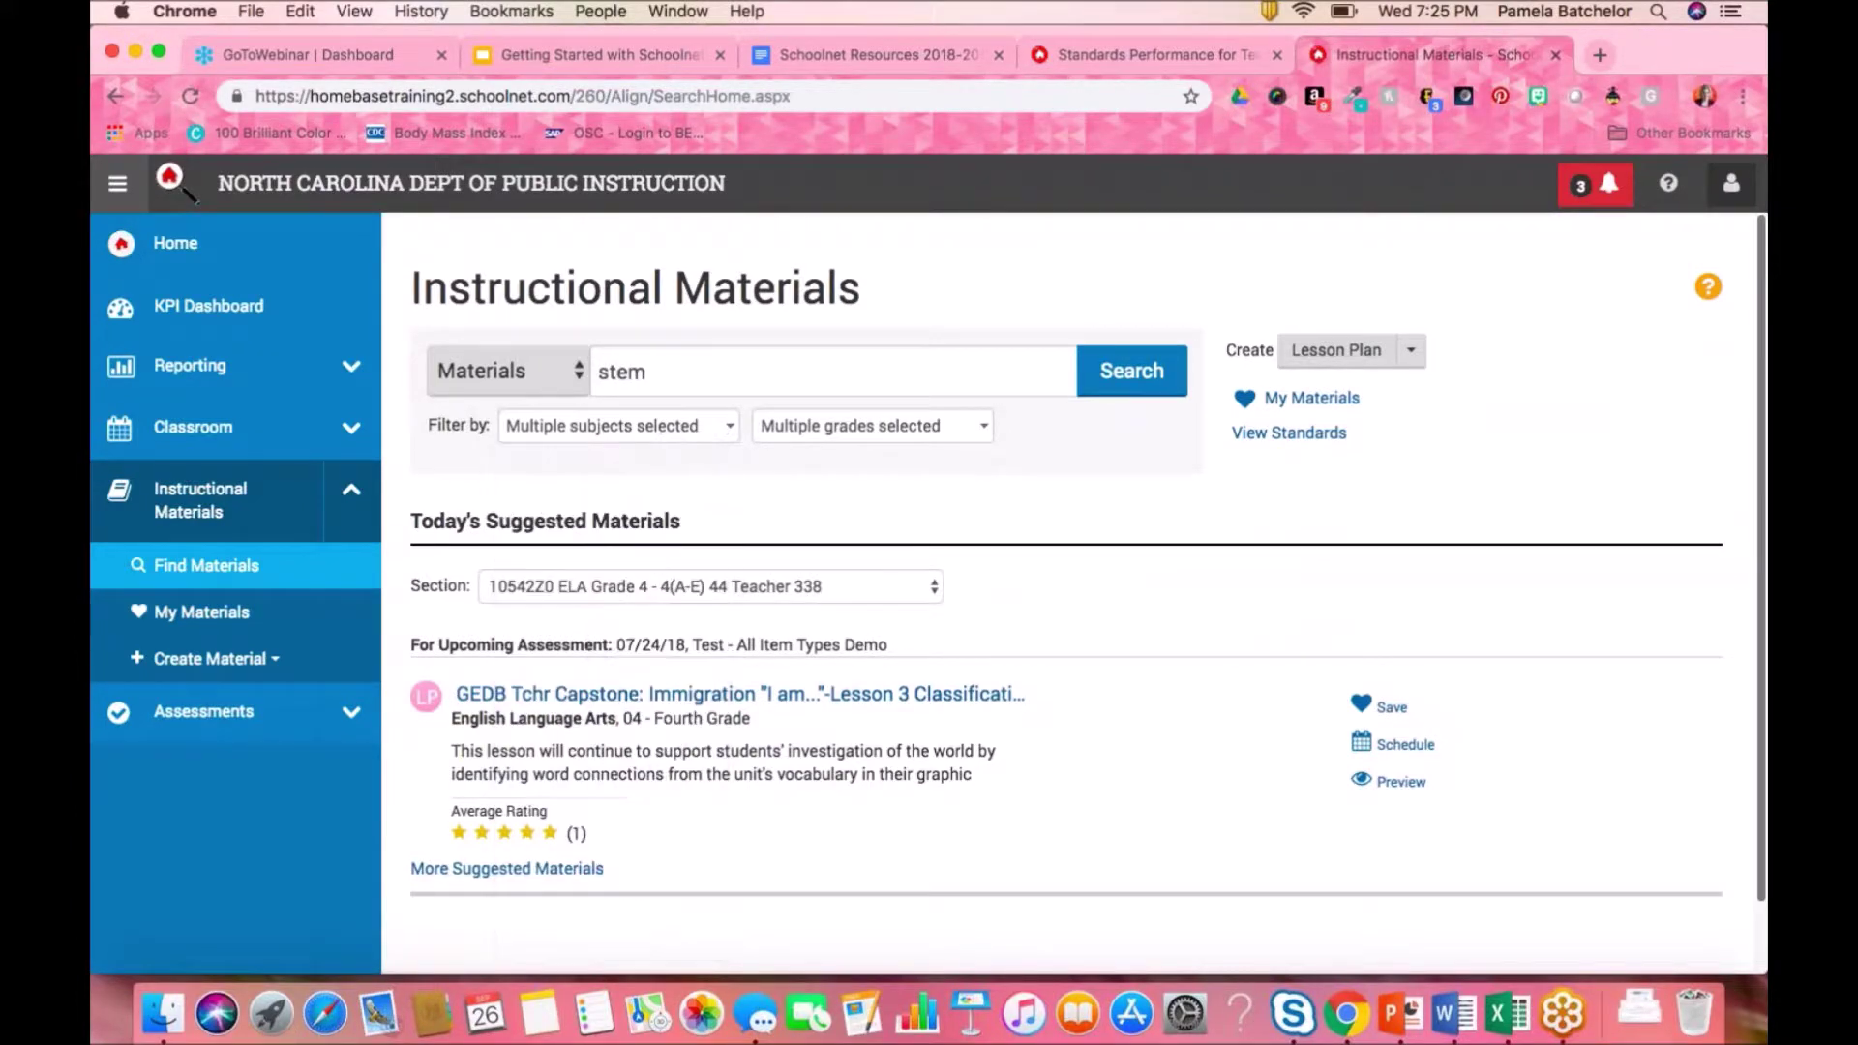
{"action": "left_click", "coordinate": [503, 371]}
{"action": "left_click", "coordinate": [526, 406]}
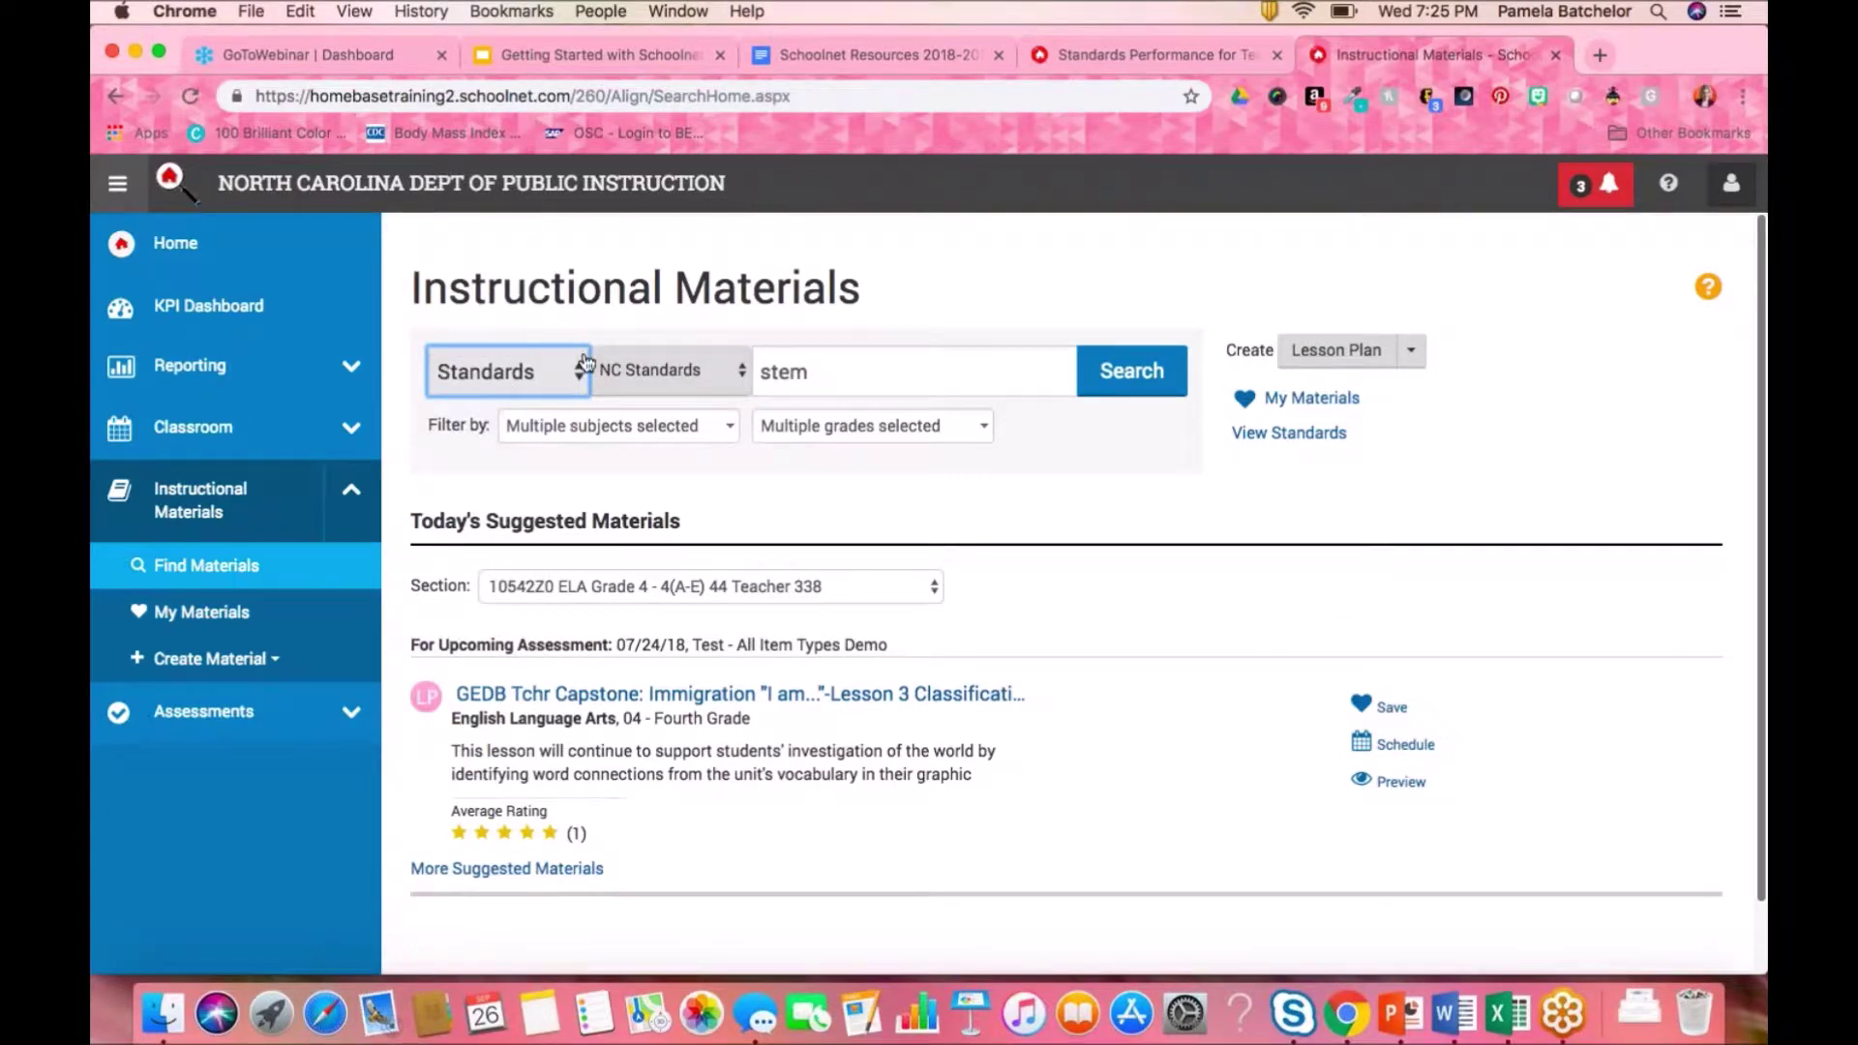
Replace the search term with "4.md" and pick the suggested standard NC.4.MD.4: Represent and interpret data using whole numbers
{"action": "left_click", "coordinate": [838, 371]}
{"action": "key", "text": "BackSpace"}
{"action": "key", "text": "BackSpace"}
{"action": "key", "text": "BackSpace"}
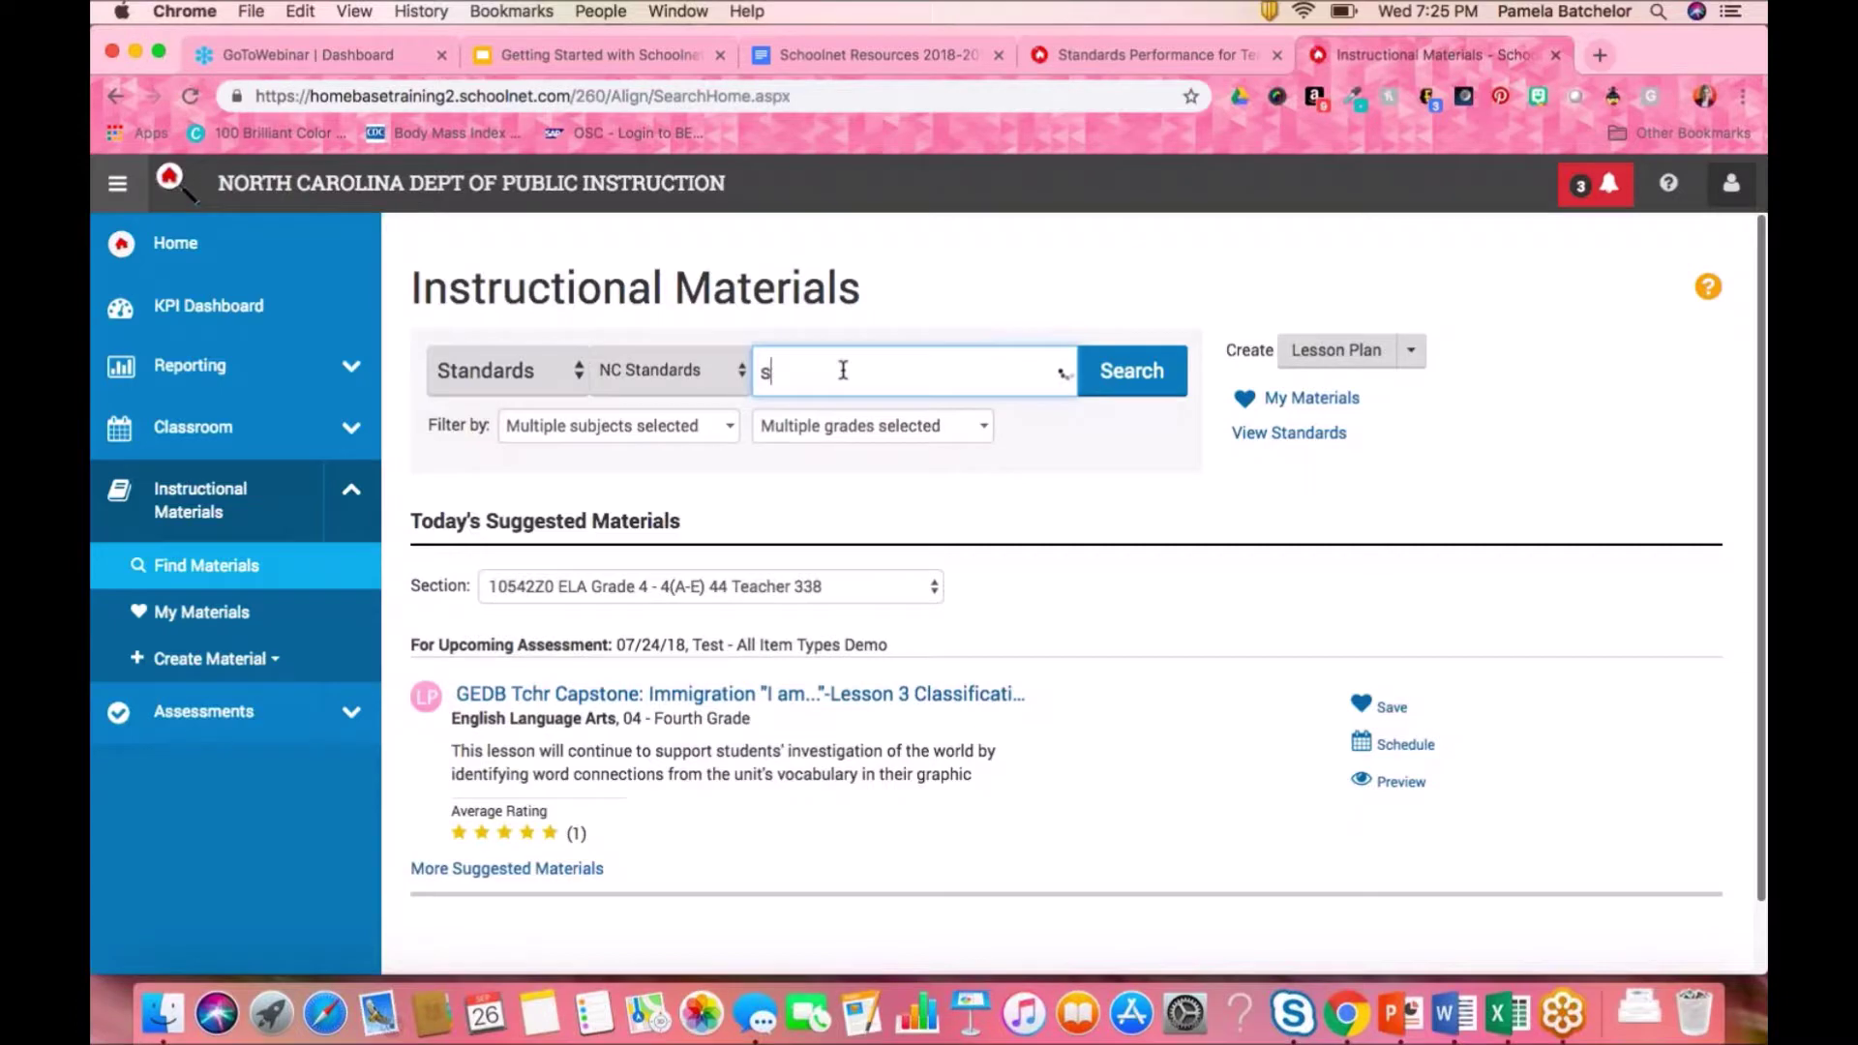
{"action": "key", "text": "BackSpace"}
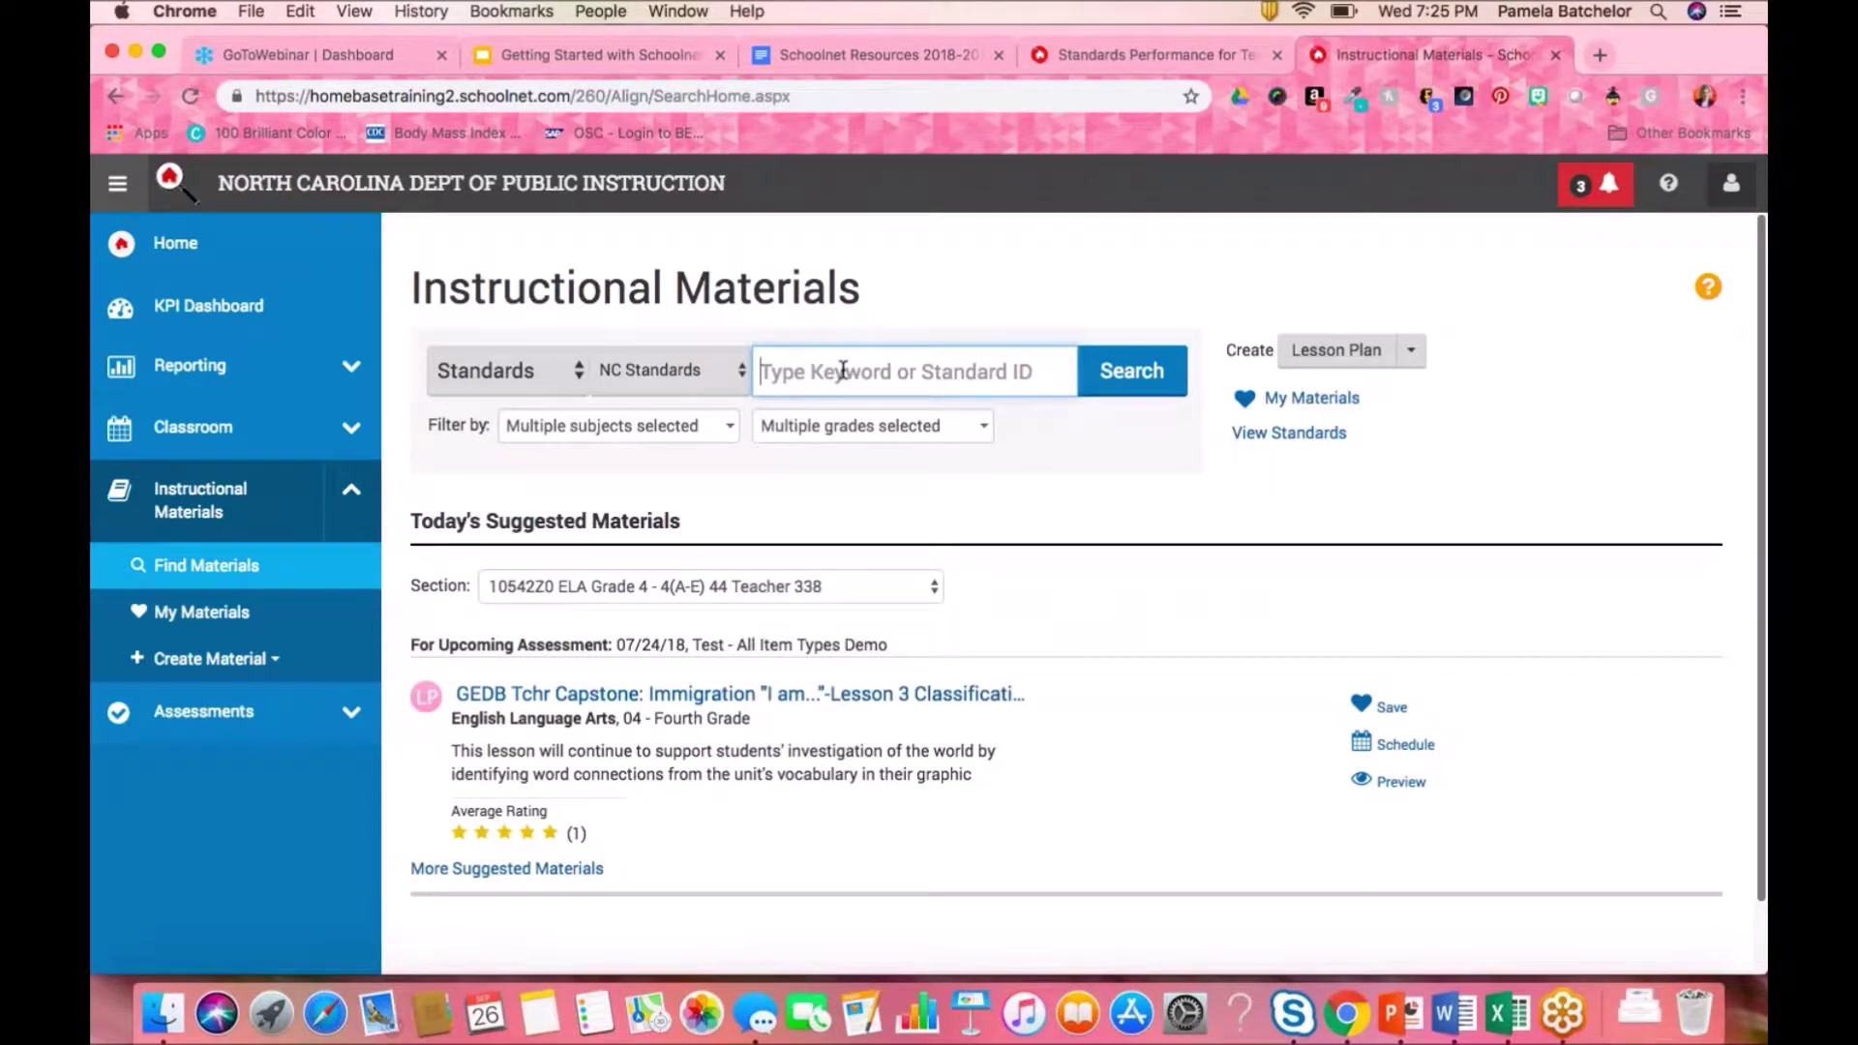
{"action": "type", "text": "4.m"}
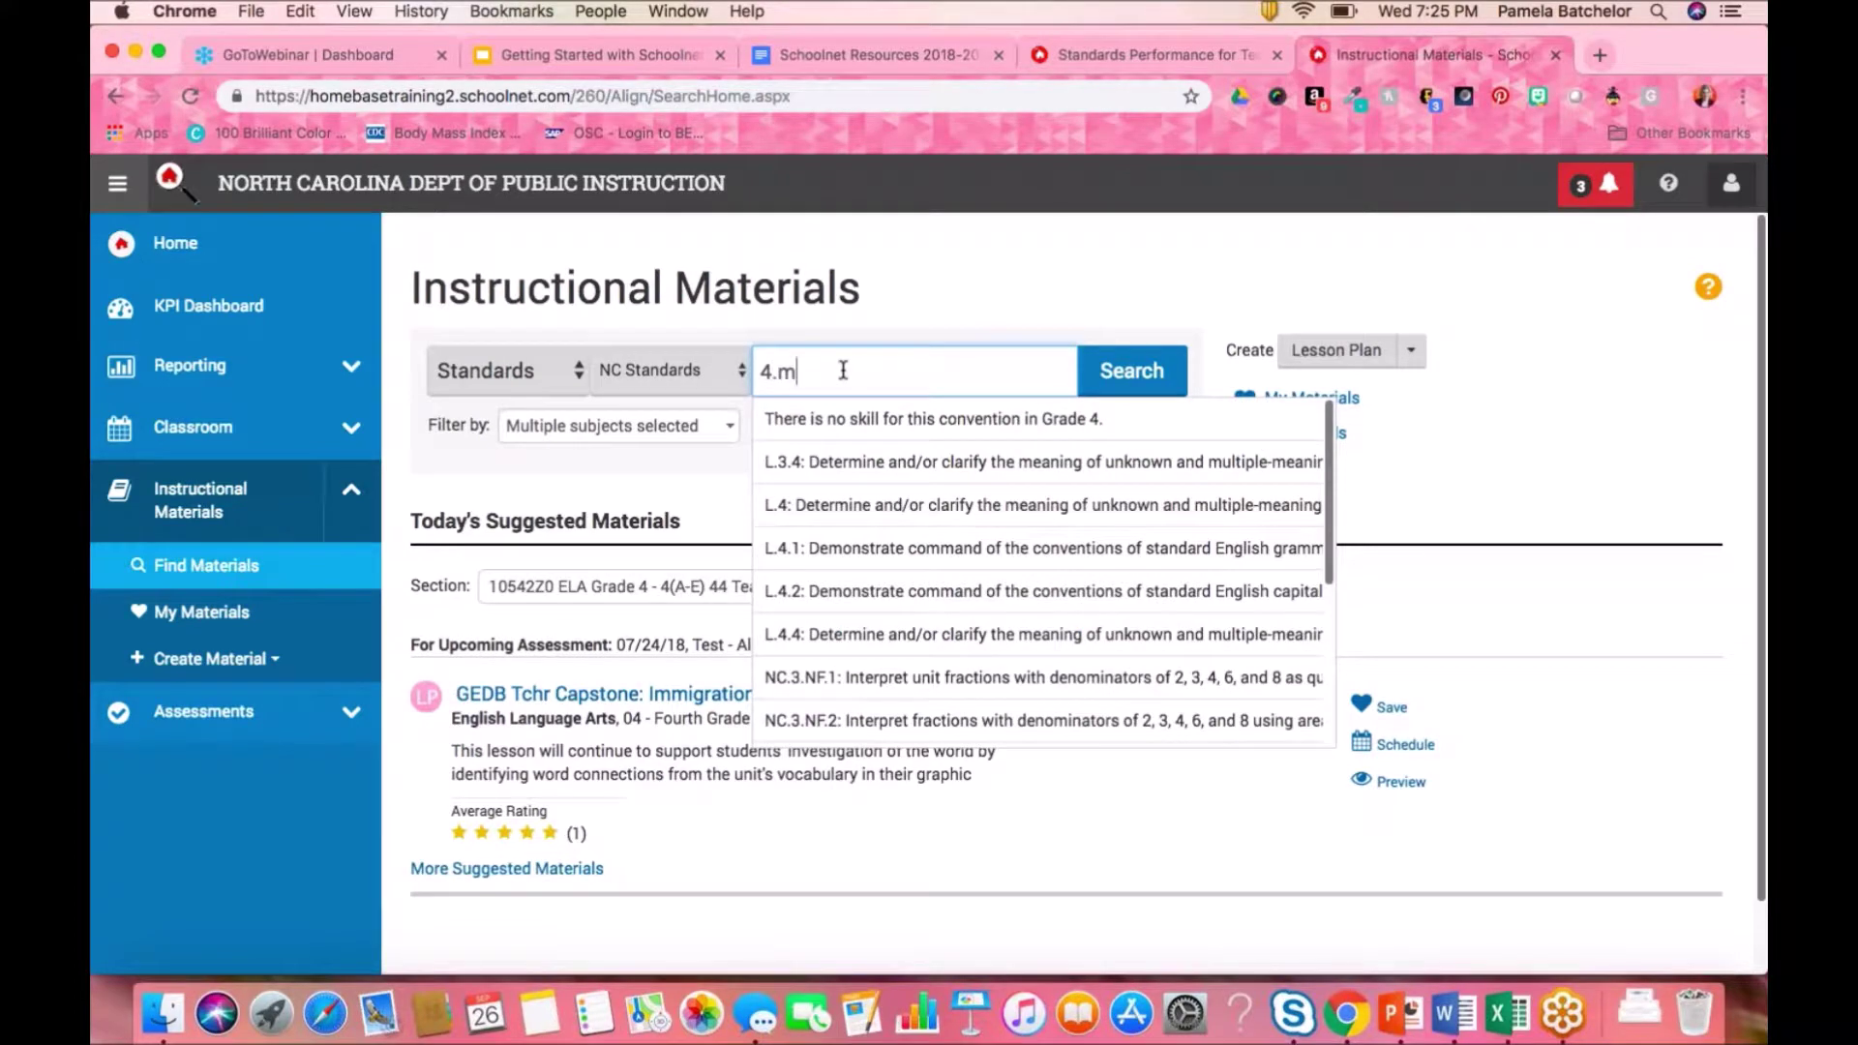
{"action": "type", "text": "d"}
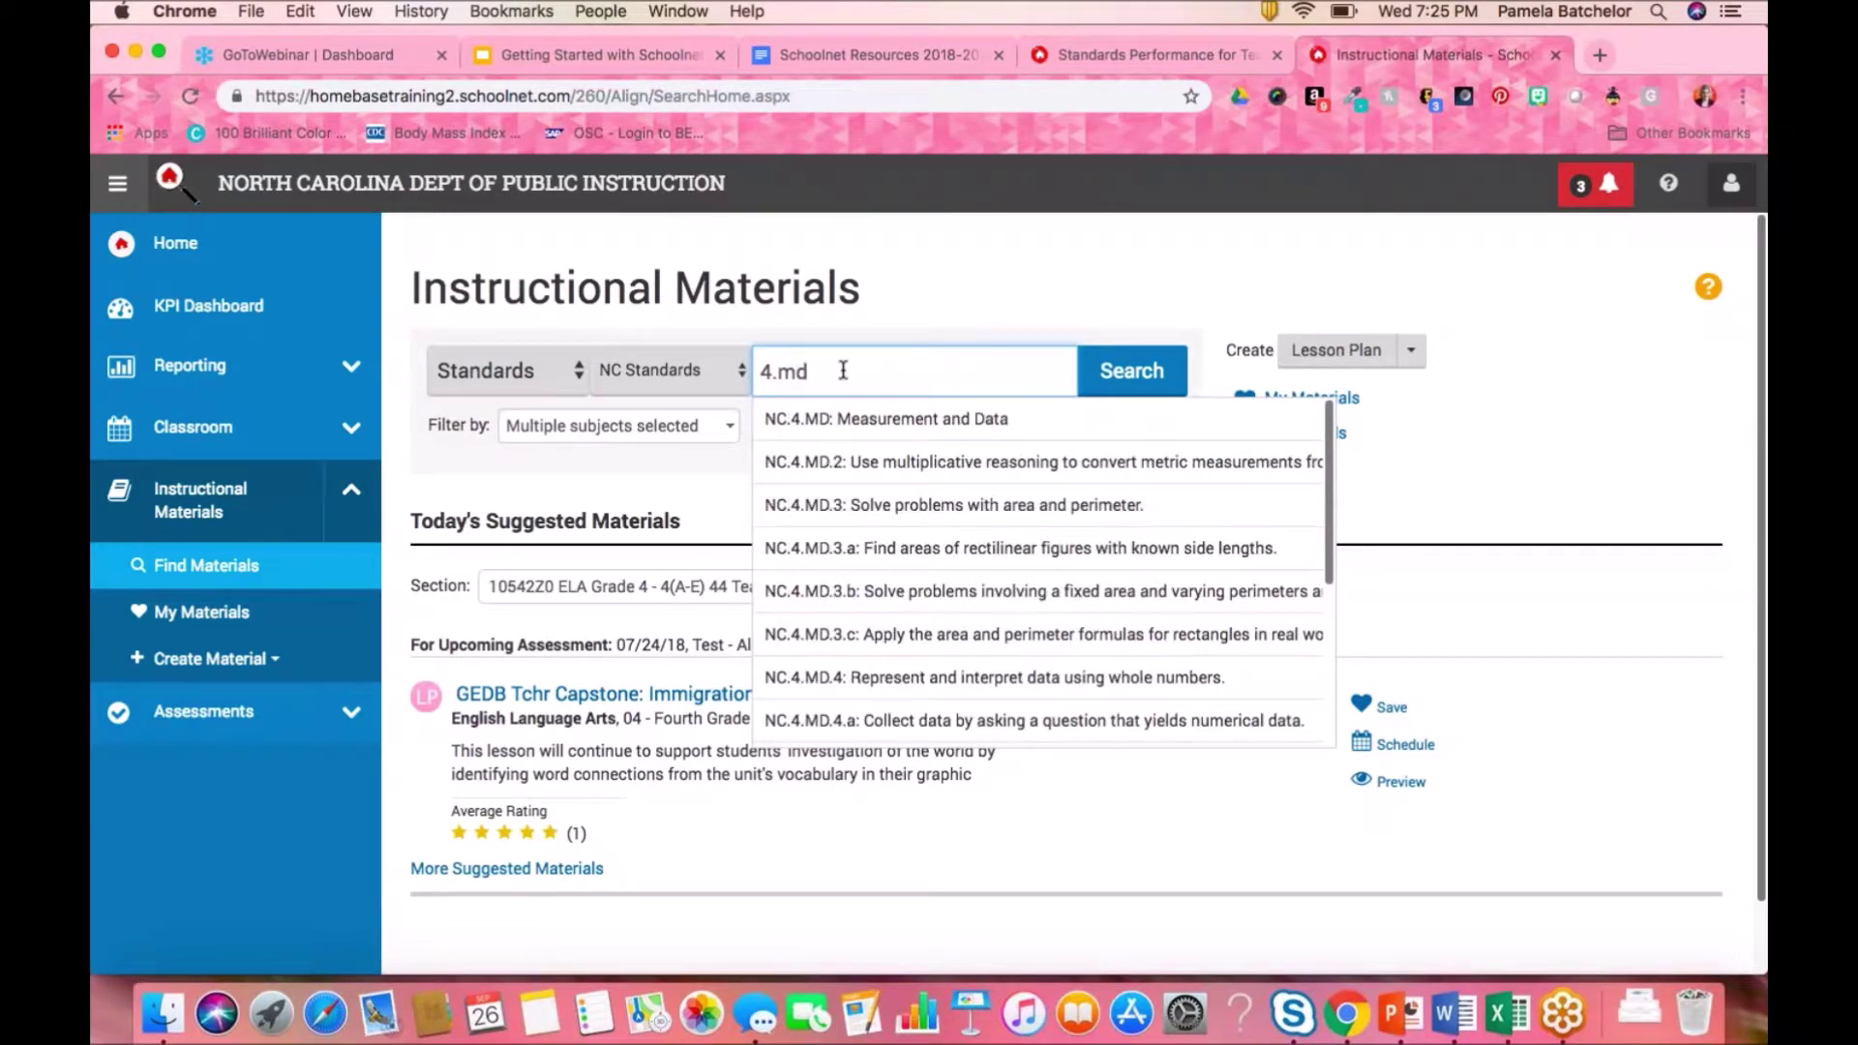
{"action": "left_click", "coordinate": [904, 677]}
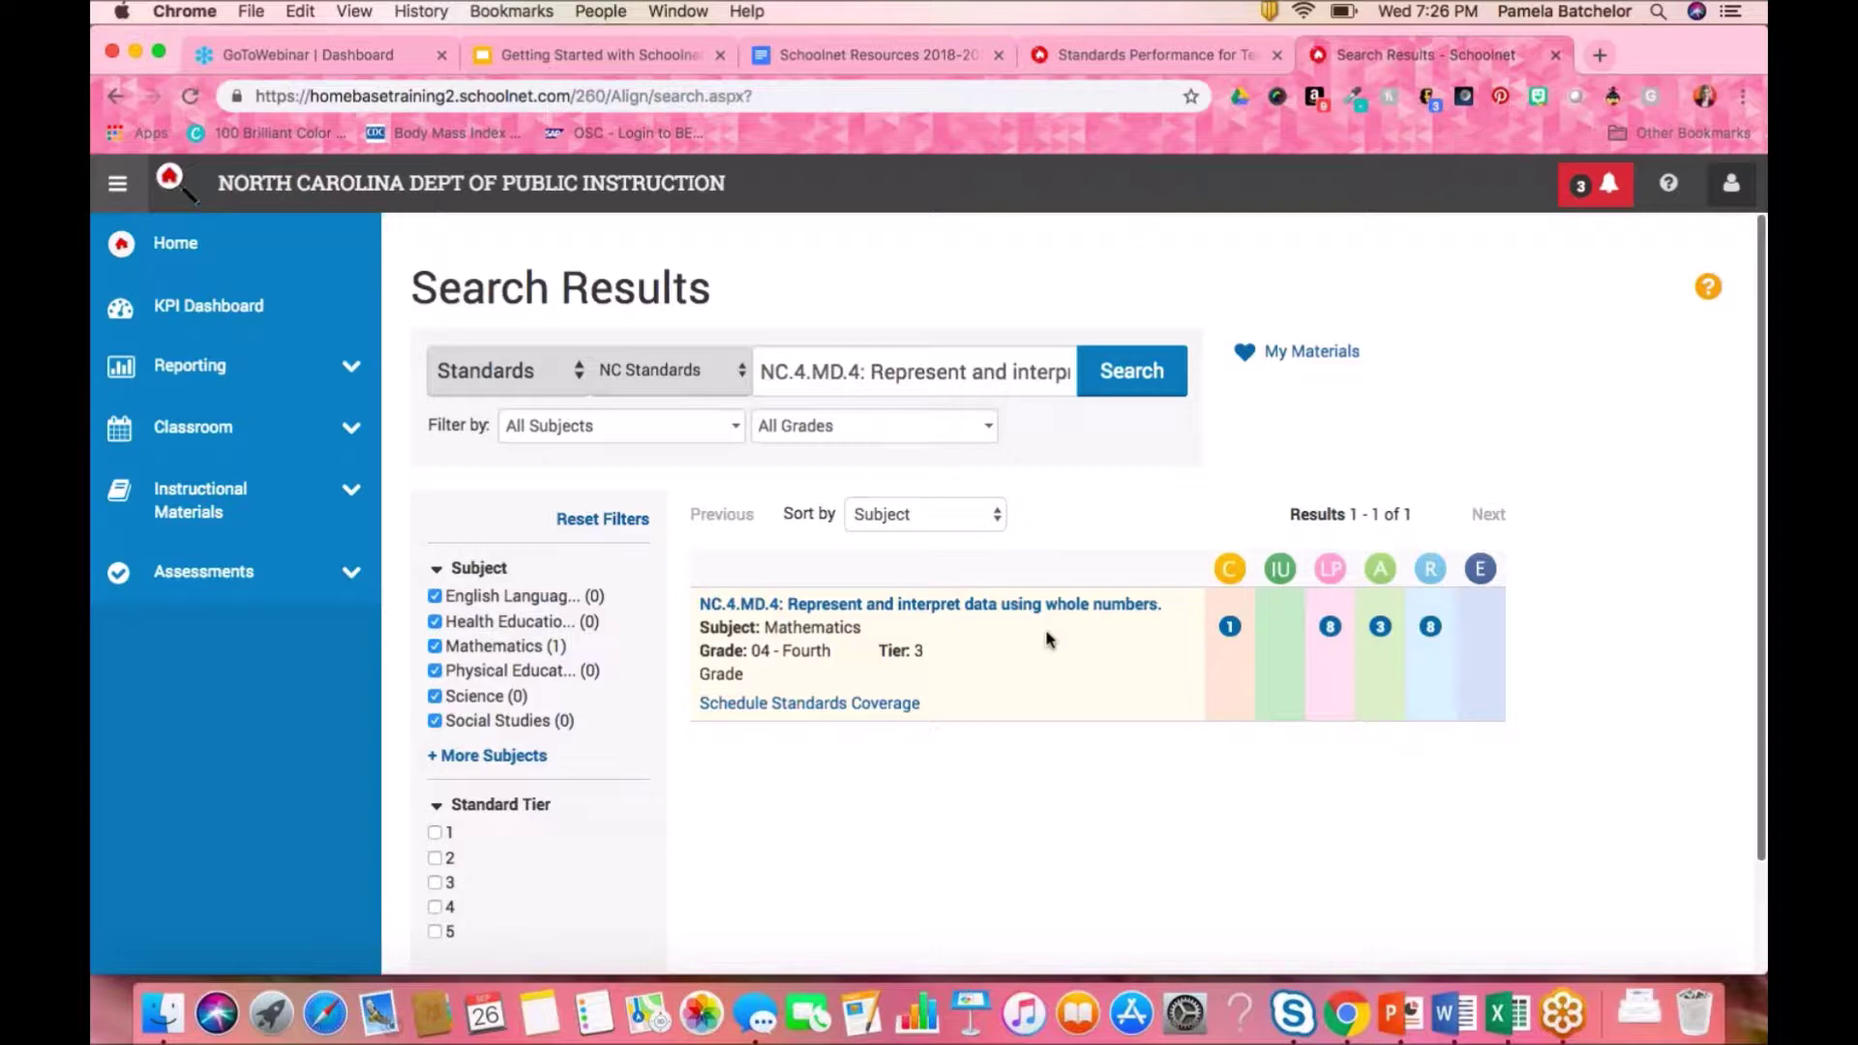
Switch to the Getting Started with Schoolnet presentation and present slide 9, Standard Update: 3-5 Math, in full screen
{"action": "left_click", "coordinate": [641, 50]}
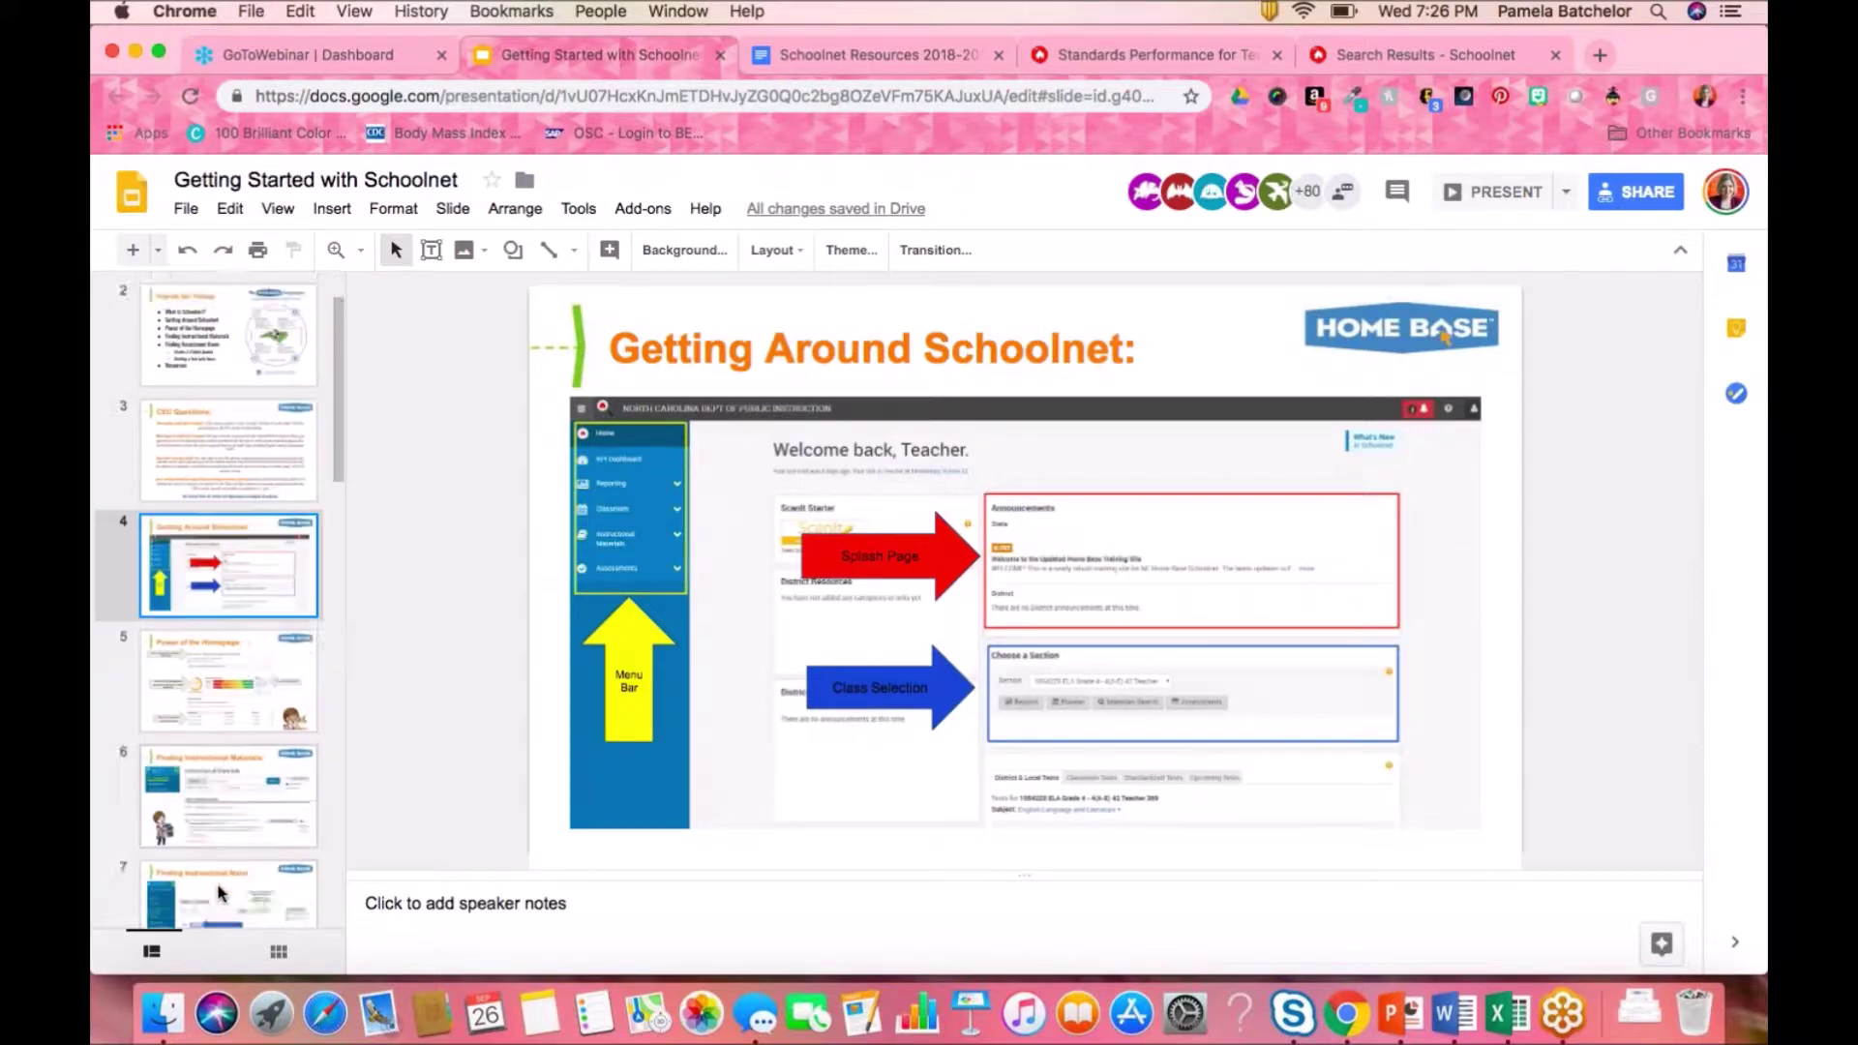
{"action": "scroll", "coordinate": [221, 892], "scroll_direction": "down", "scroll_amount": 5}
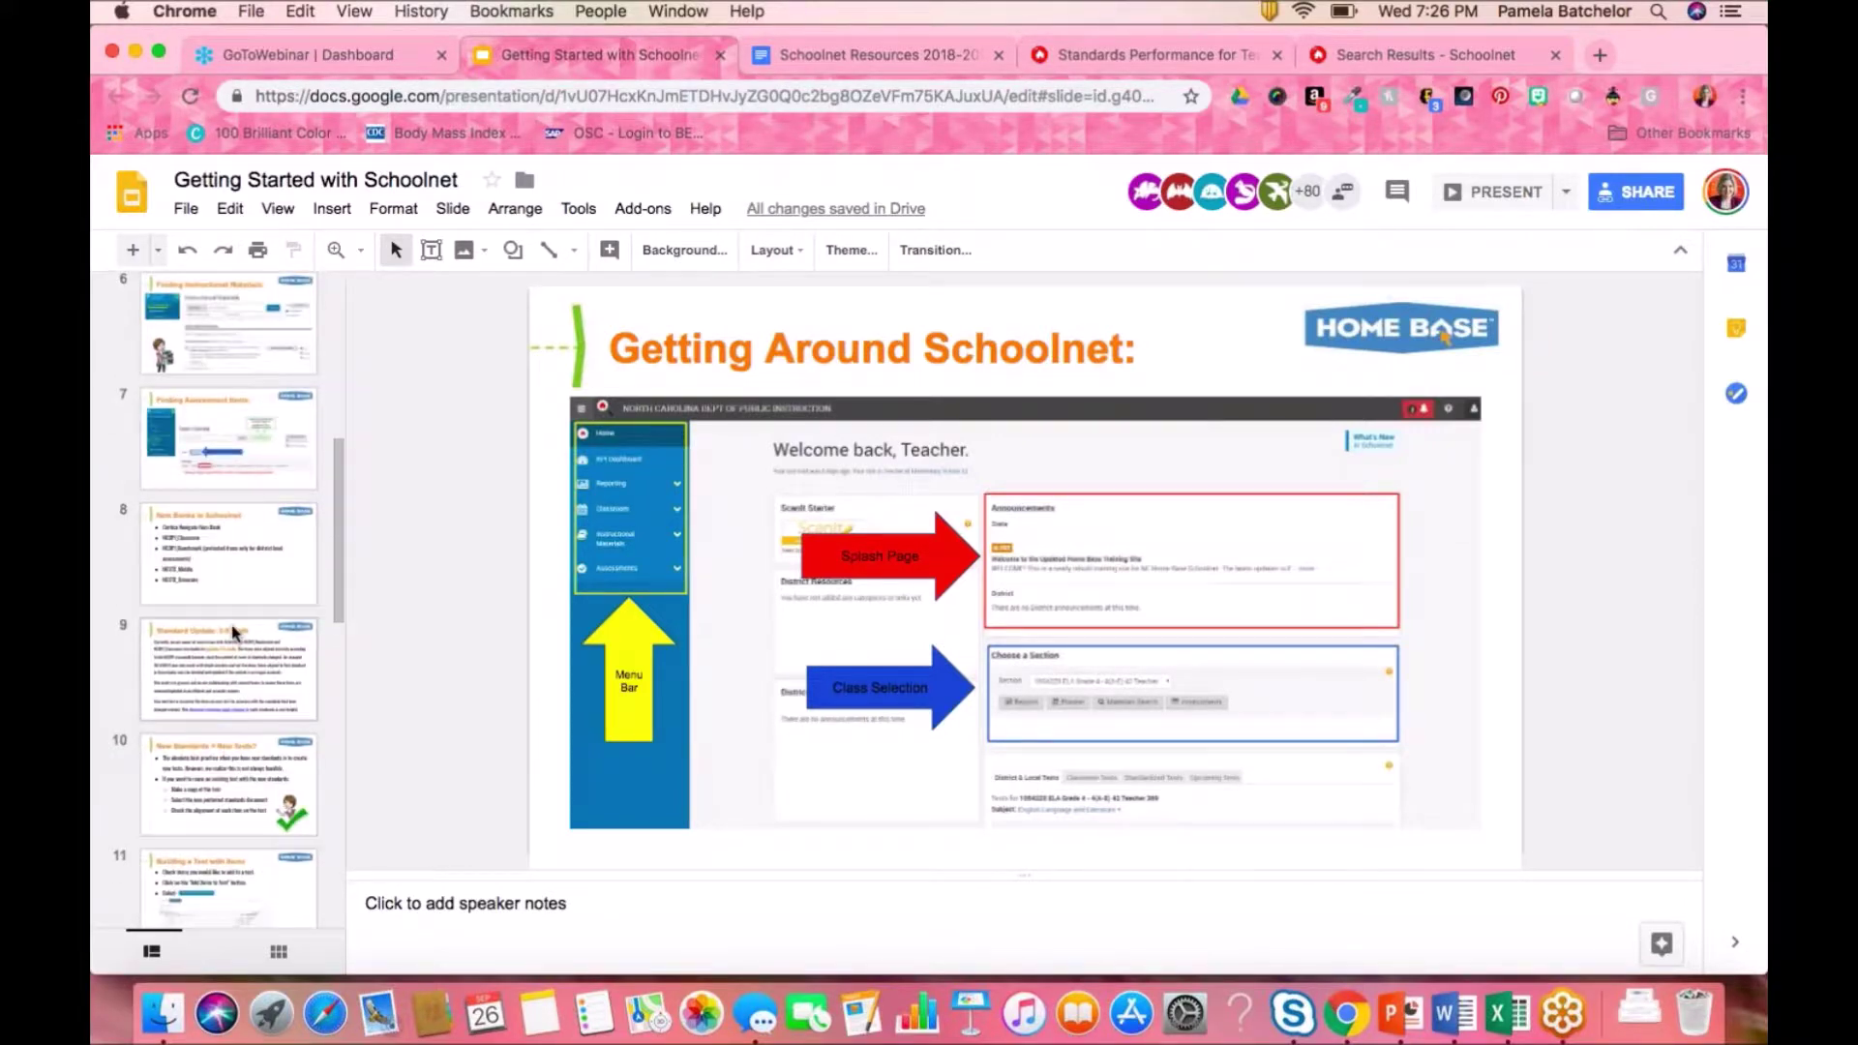
{"action": "left_click", "coordinate": [233, 669]}
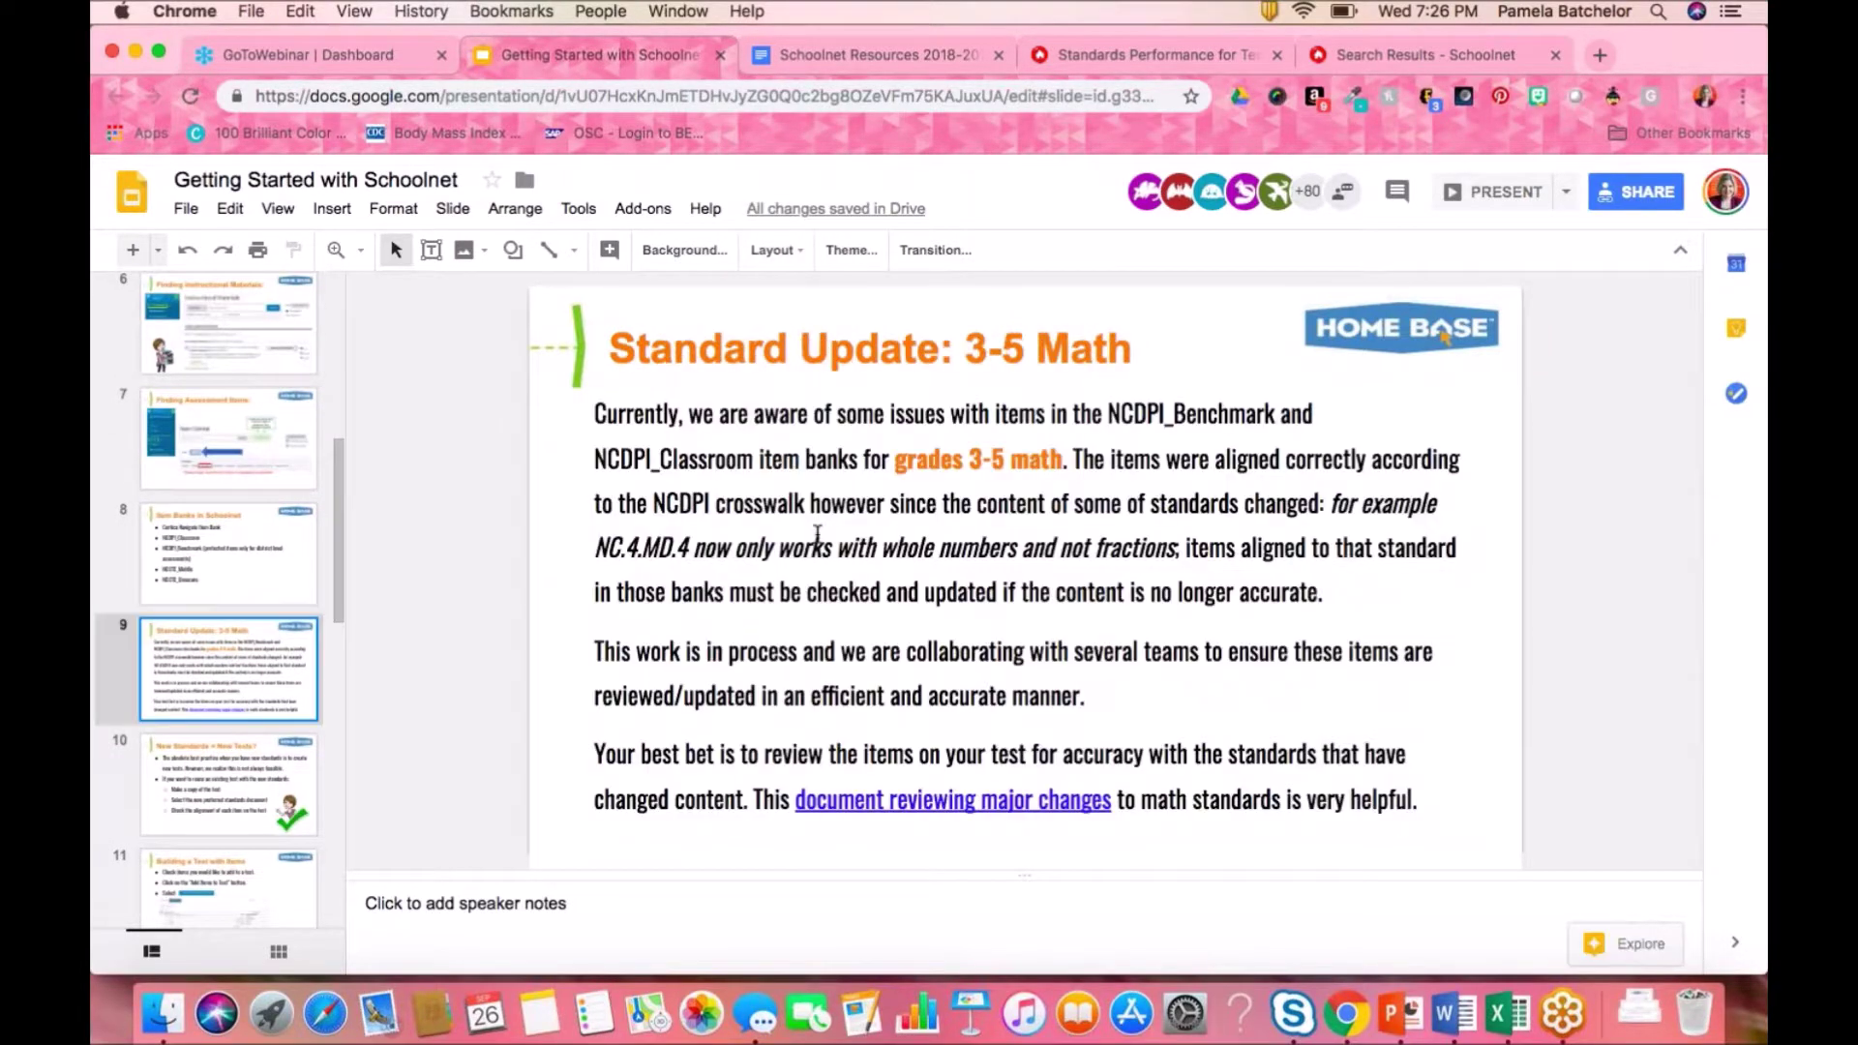
{"action": "left_click", "coordinate": [1514, 194]}
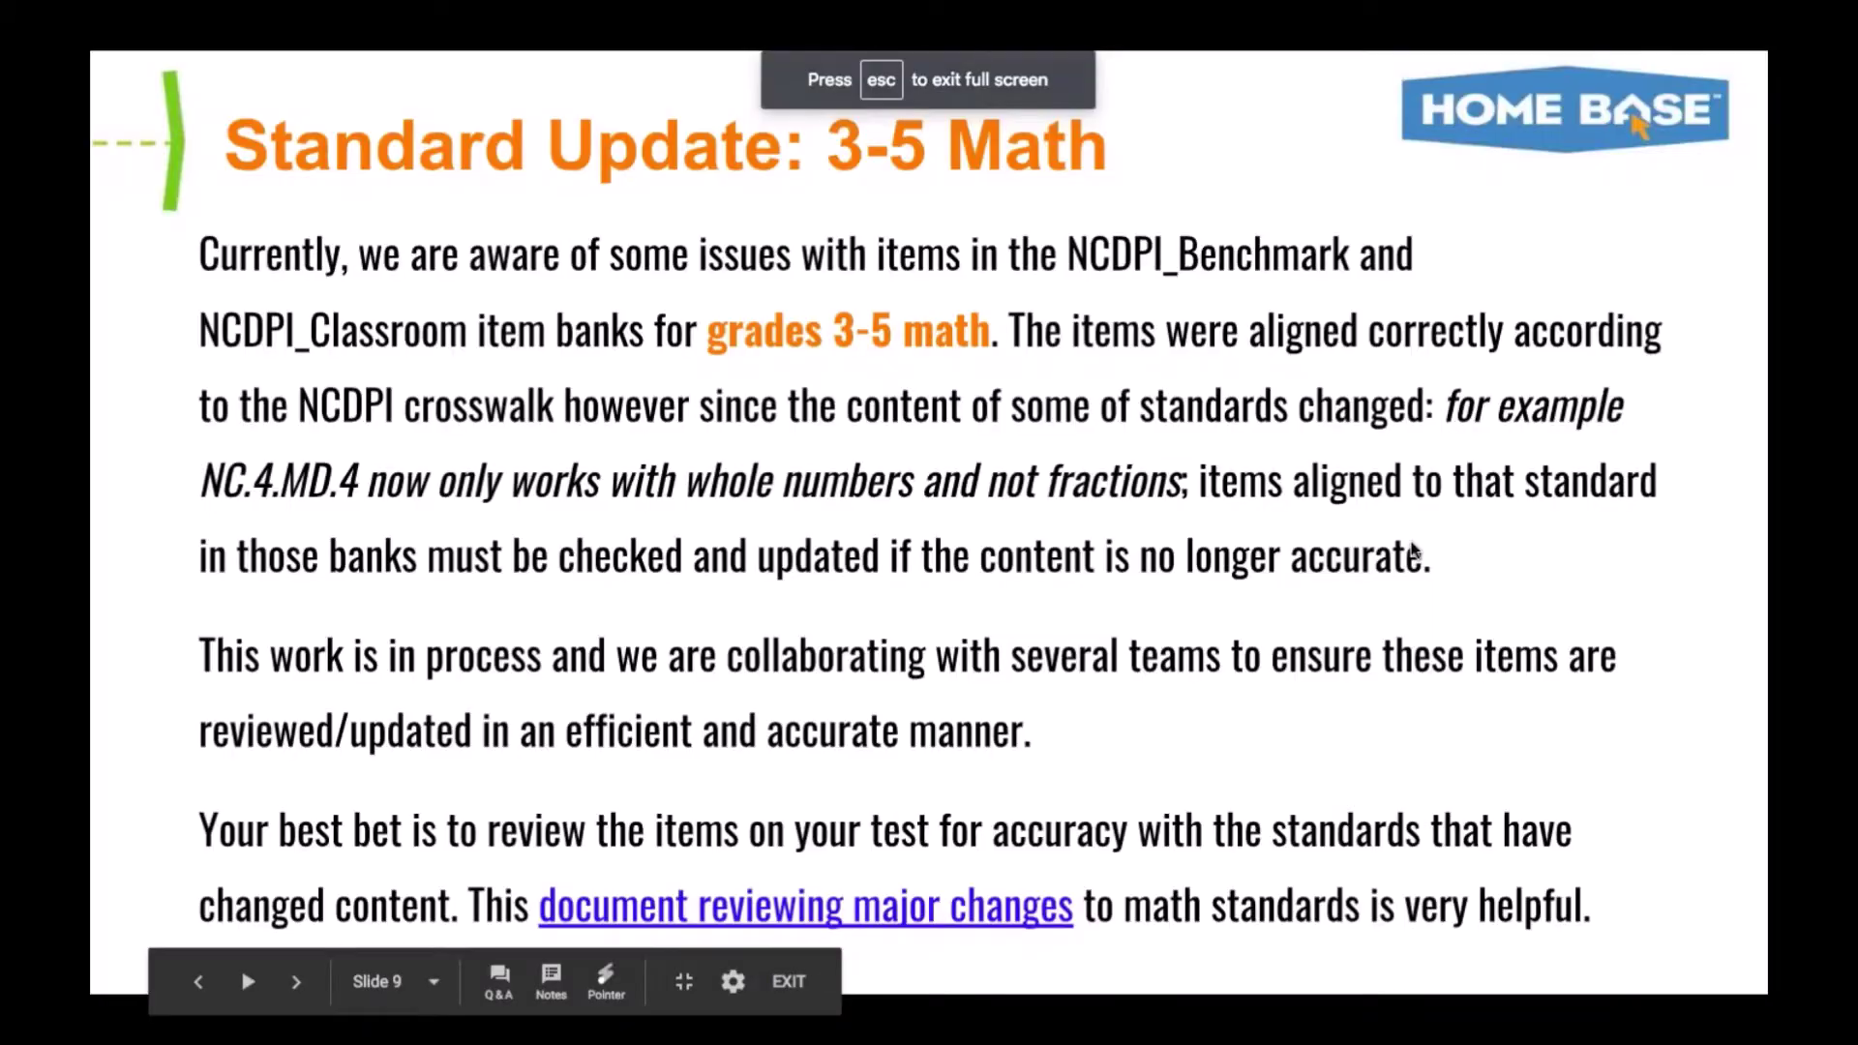